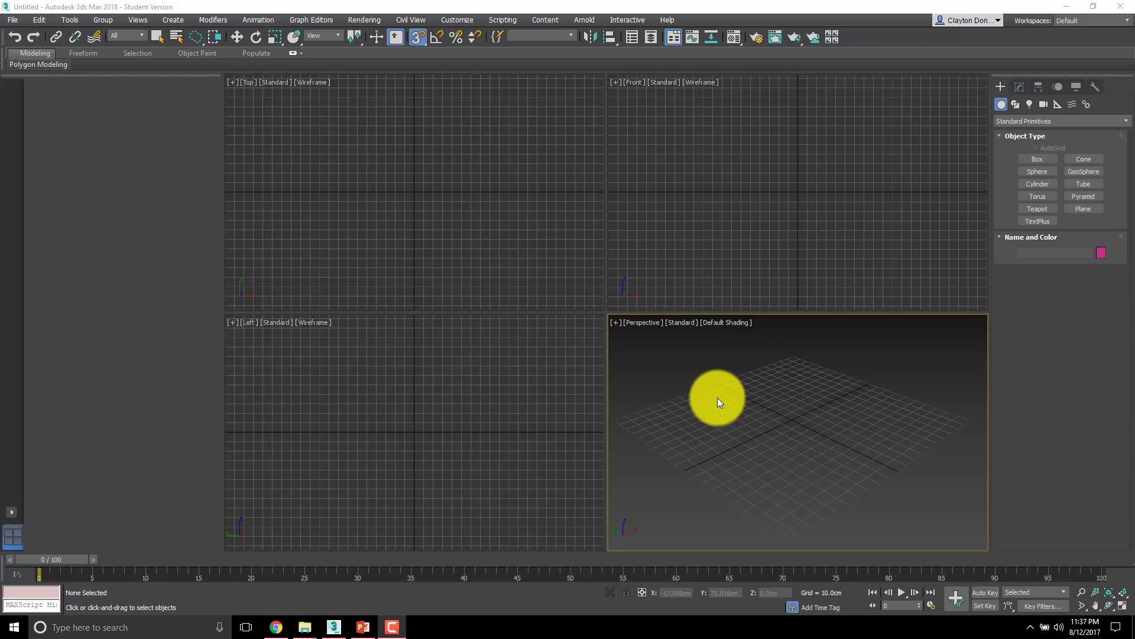
Activate the Top, Front, Left and Perspective viewports in turn, finishing with the Perspective view
left_click(491, 414)
left_click(510, 203)
left_click(701, 201)
left_click(694, 405)
left_click(550, 378)
left_click(515, 215)
left_click(771, 211)
left_click(700, 443)
left_click(550, 384)
left_click(479, 221)
left_click(754, 210)
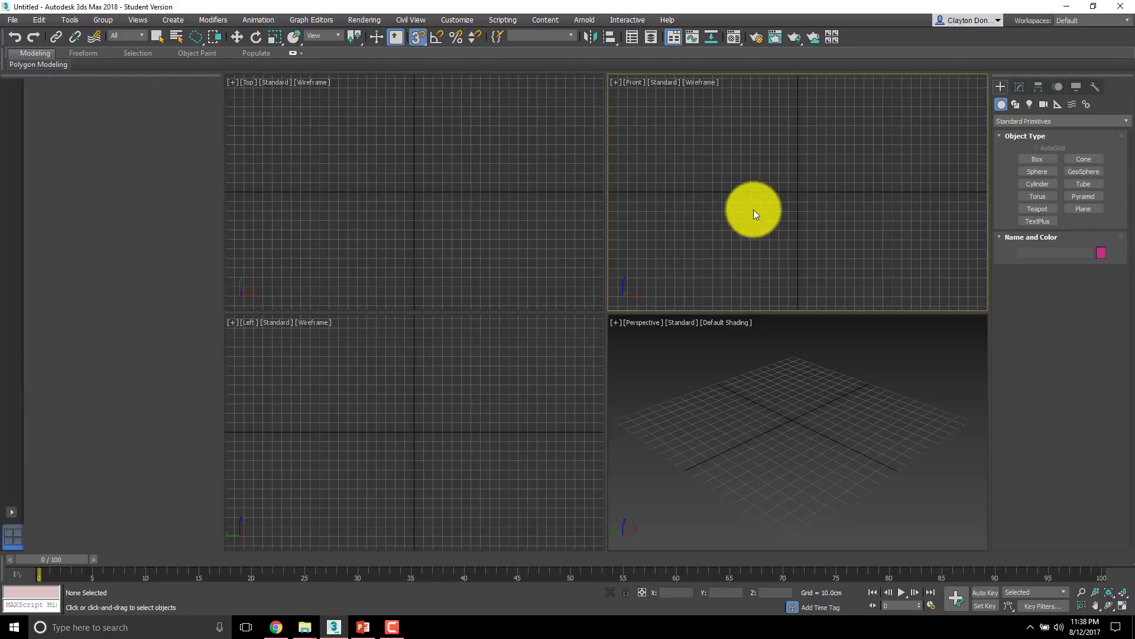
left_click(715, 441)
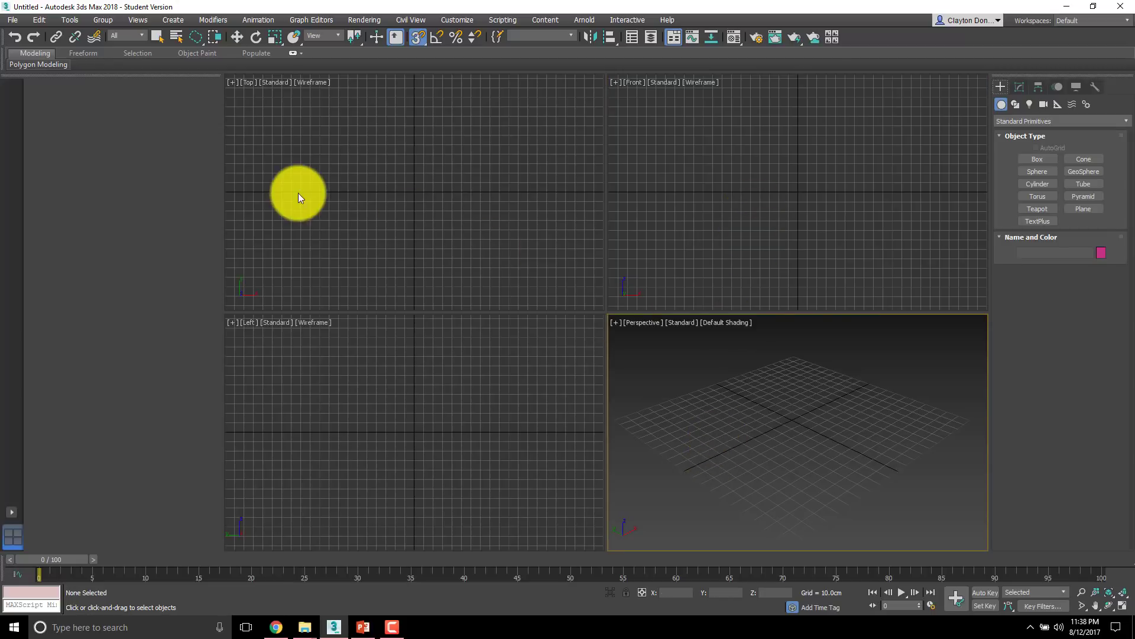
left_click(687, 132)
left_click(390, 389)
left_click(796, 383)
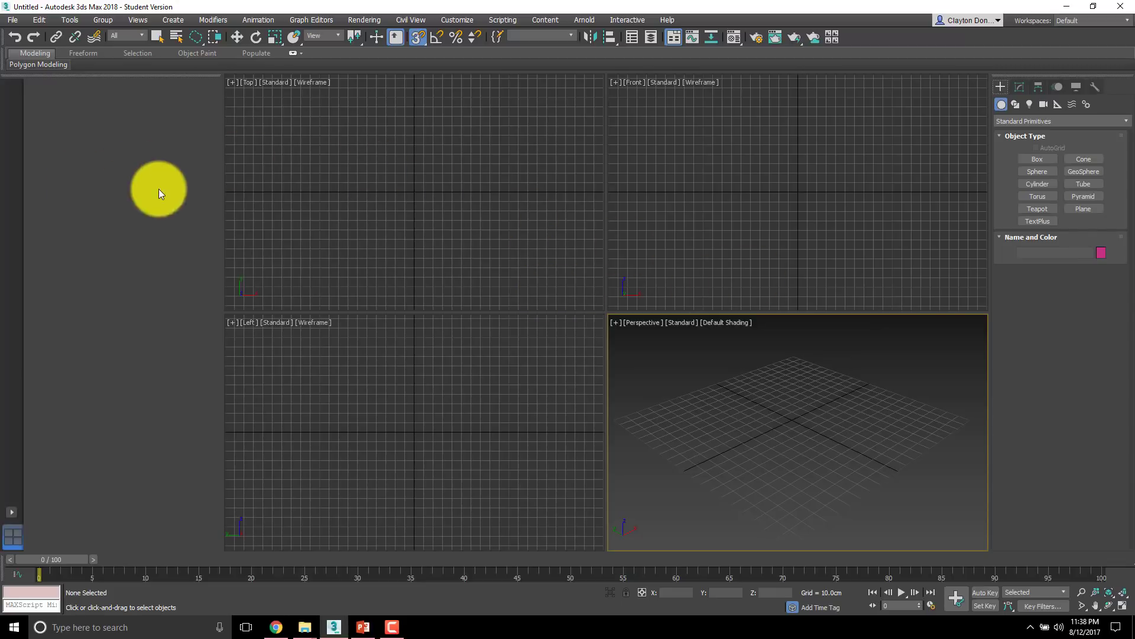
Show the Layer Explorer, and hide the Viewport Layout Tabs bar after viewing its standard viewport layouts
left_click(652, 37)
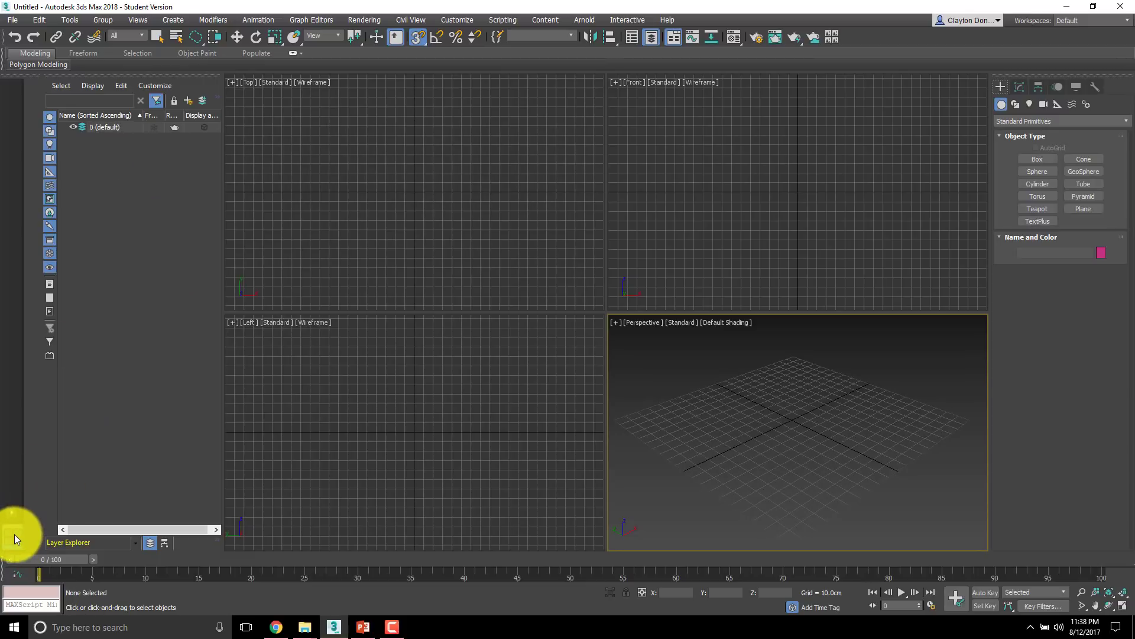
left_click(11, 513)
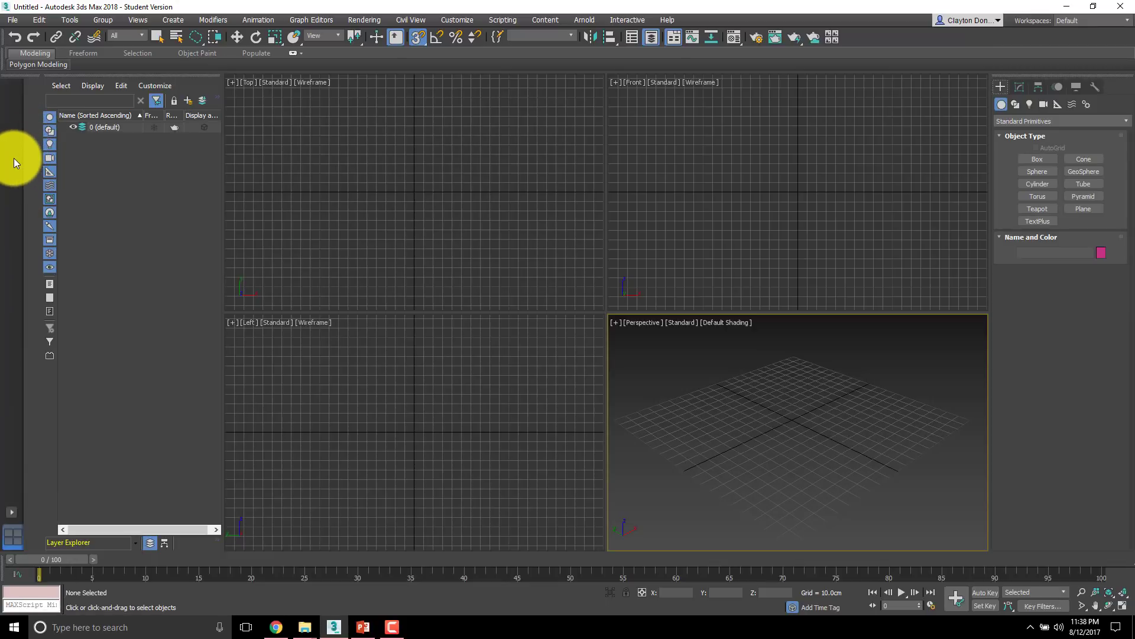
left_click(13, 516)
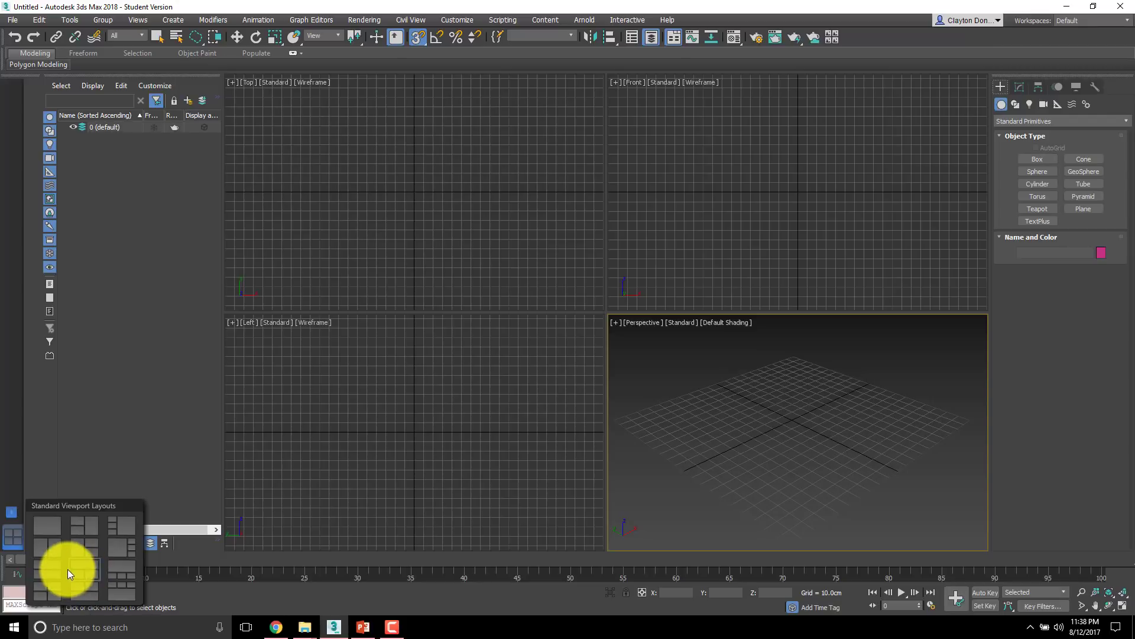
left_click(10, 466)
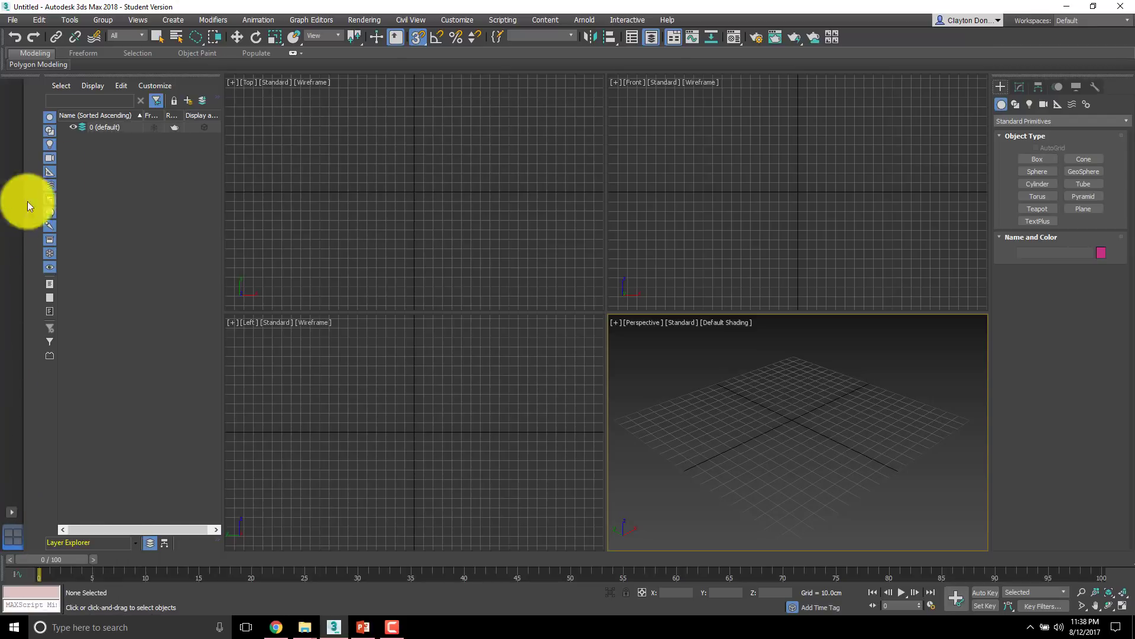
right_click(12, 75)
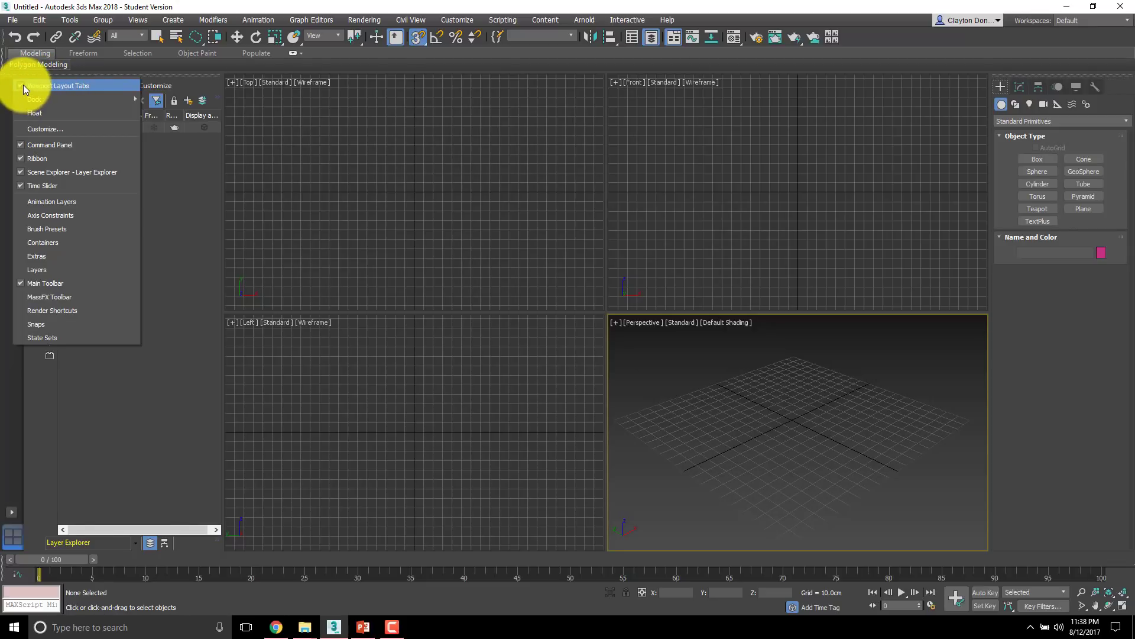
left_click(24, 87)
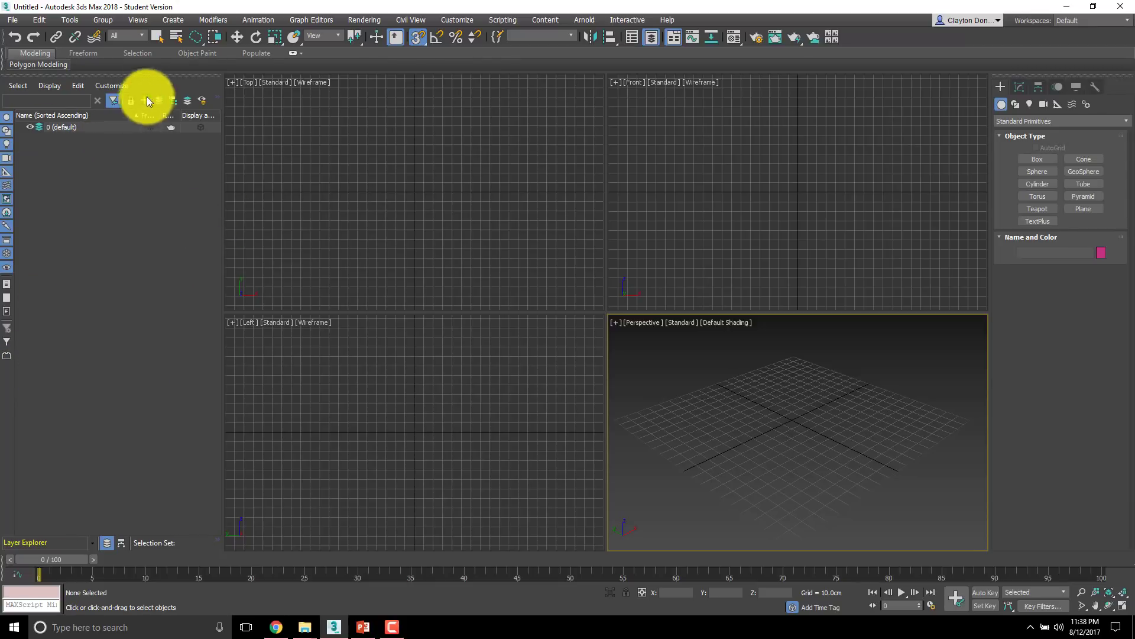
Open and close the floating Scene Explorer, and toggle the docked Layer Explorer off and on
left_click(634, 37)
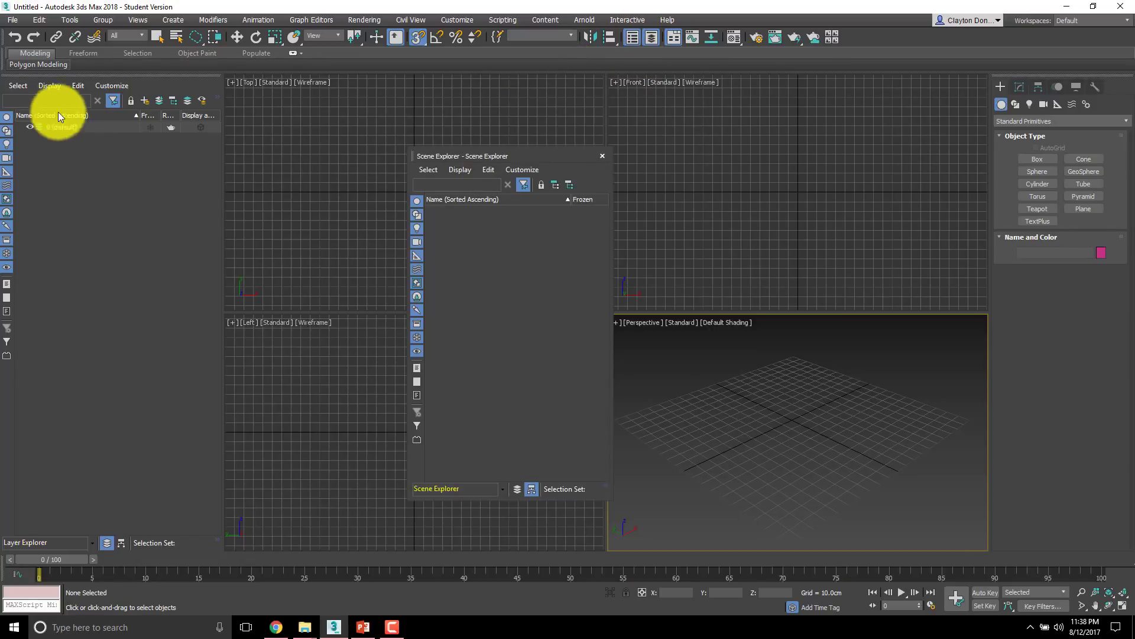
left_click(603, 156)
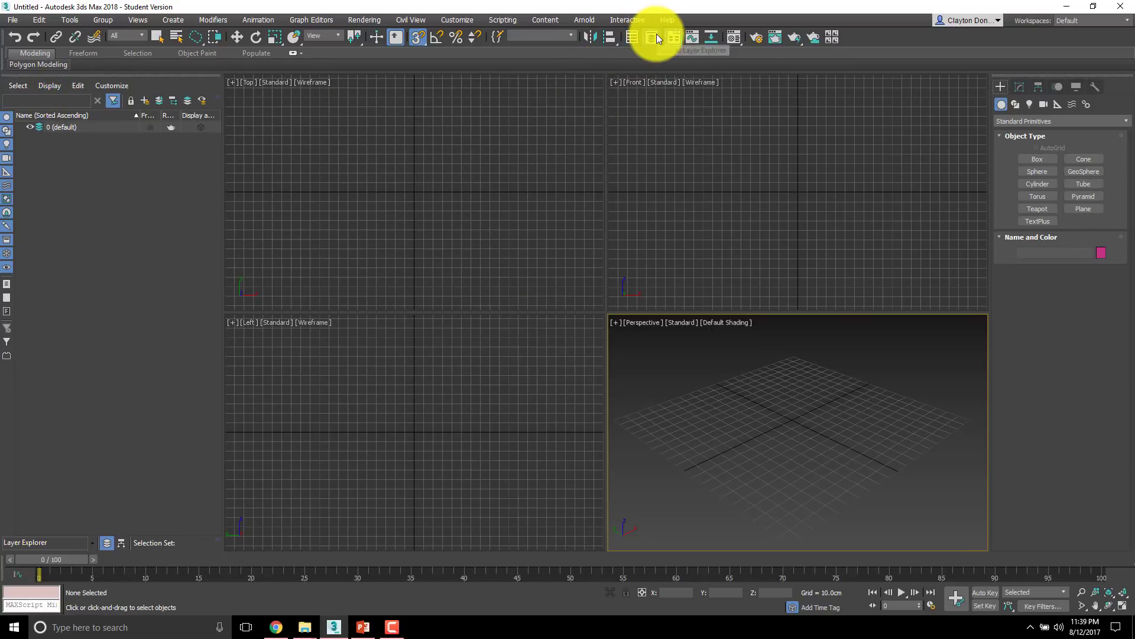
left_click(653, 38)
left_click(654, 40)
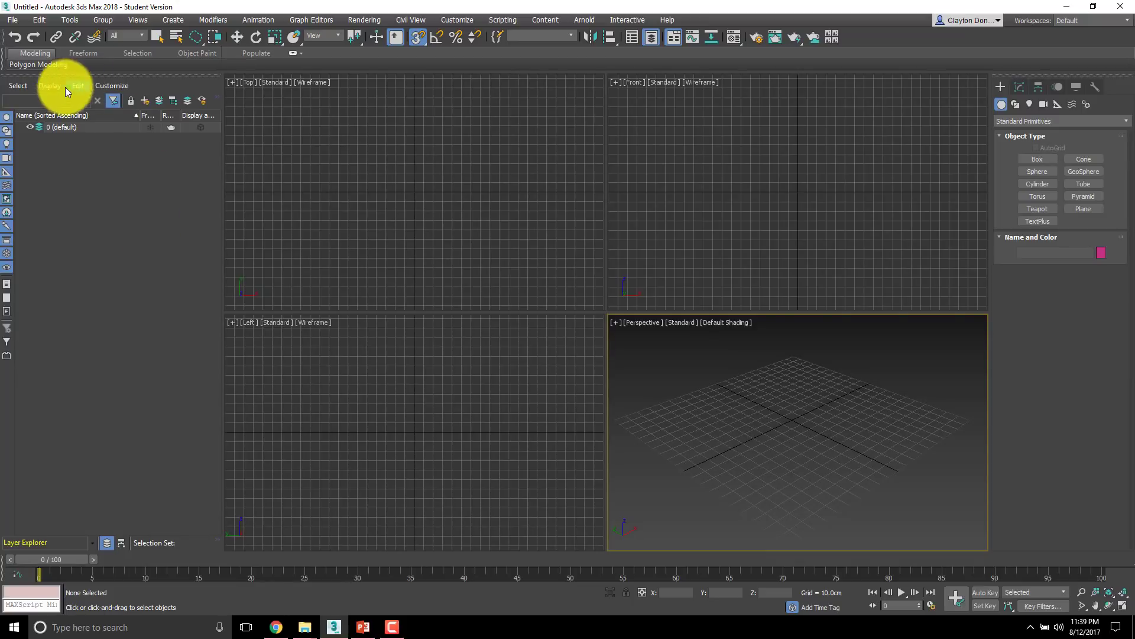
Uncheck the Layer Explorer in the list of interface elements and show it again
right_click(123, 76)
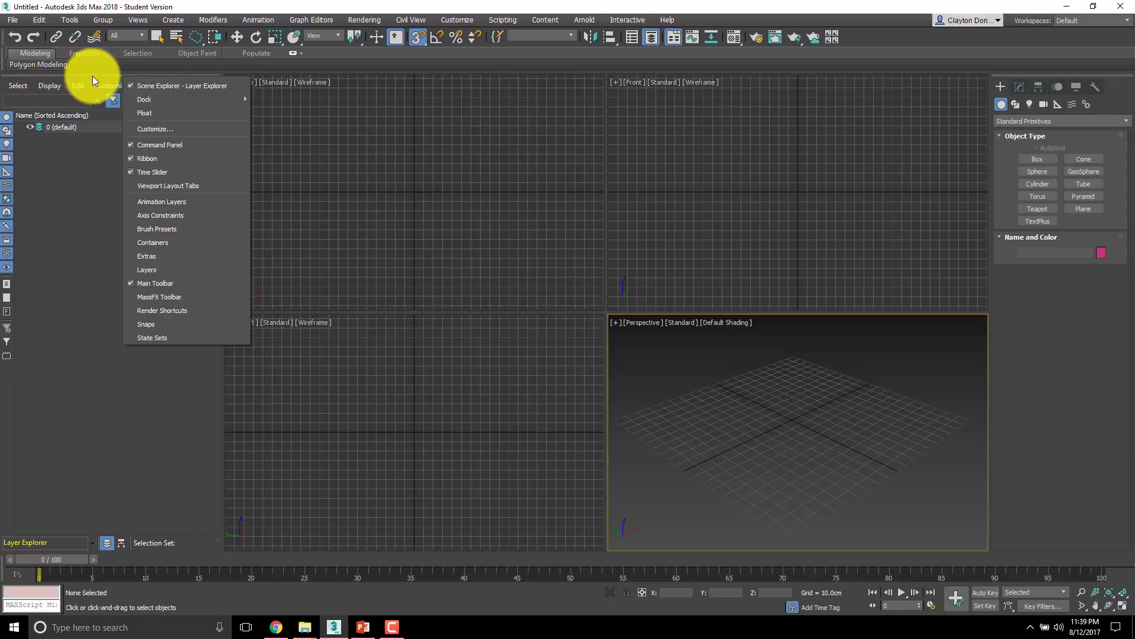
left_click(158, 87)
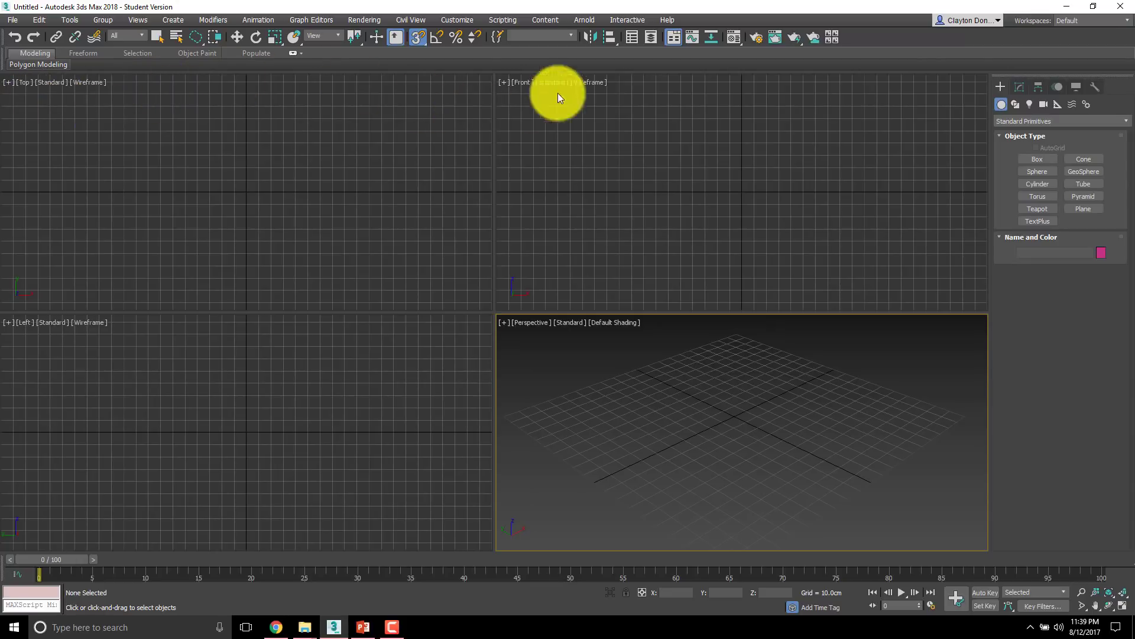
left_click(655, 37)
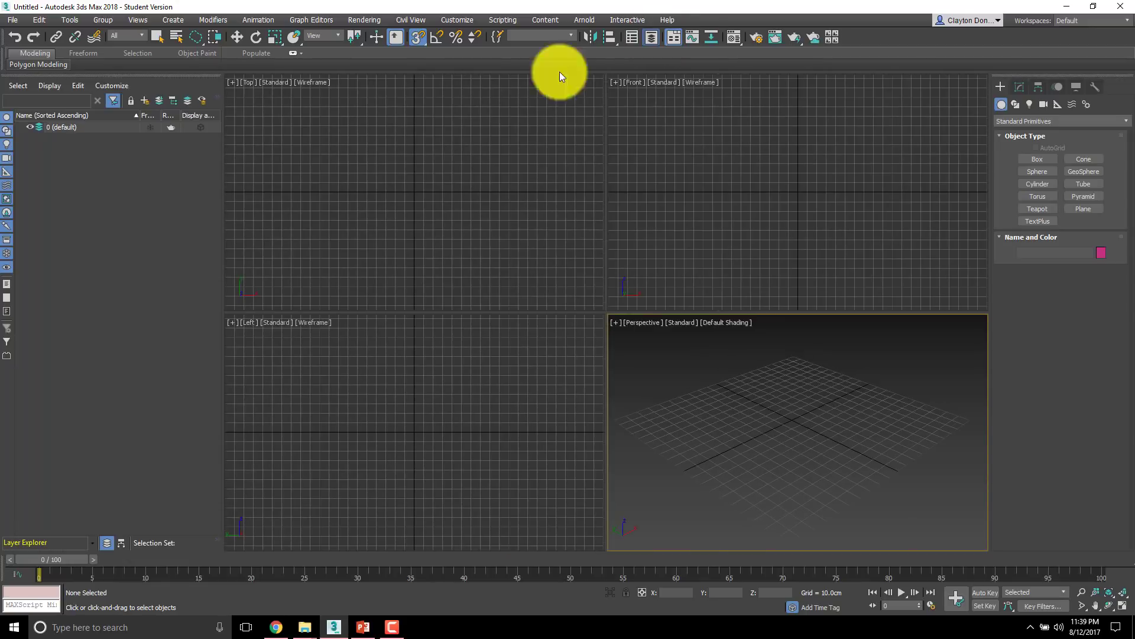
Undock the Layer Explorer into a floating window over the viewports and toggle its visibility
left_click_drag(173, 76, 553, 89)
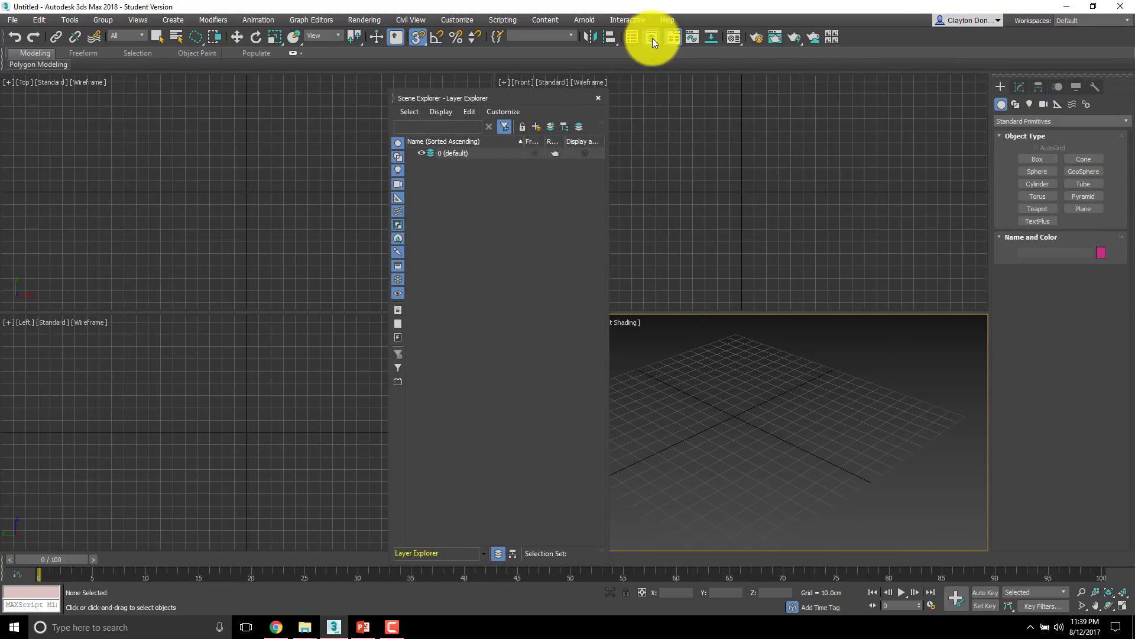
left_click(653, 38)
left_click(655, 38)
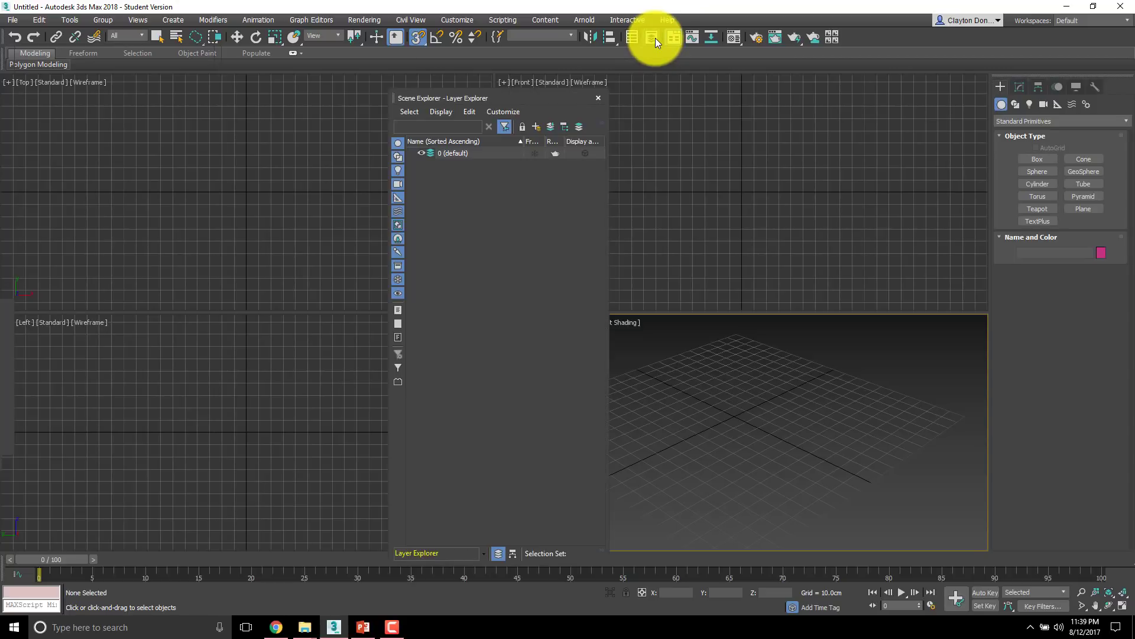
left_click(651, 38)
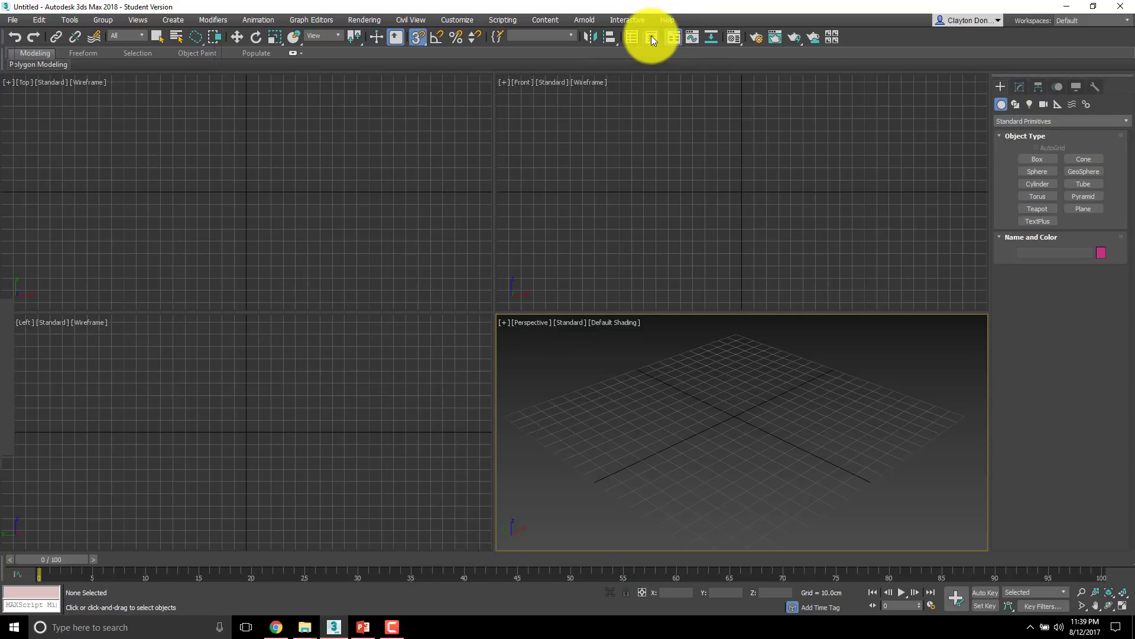
left_click(651, 38)
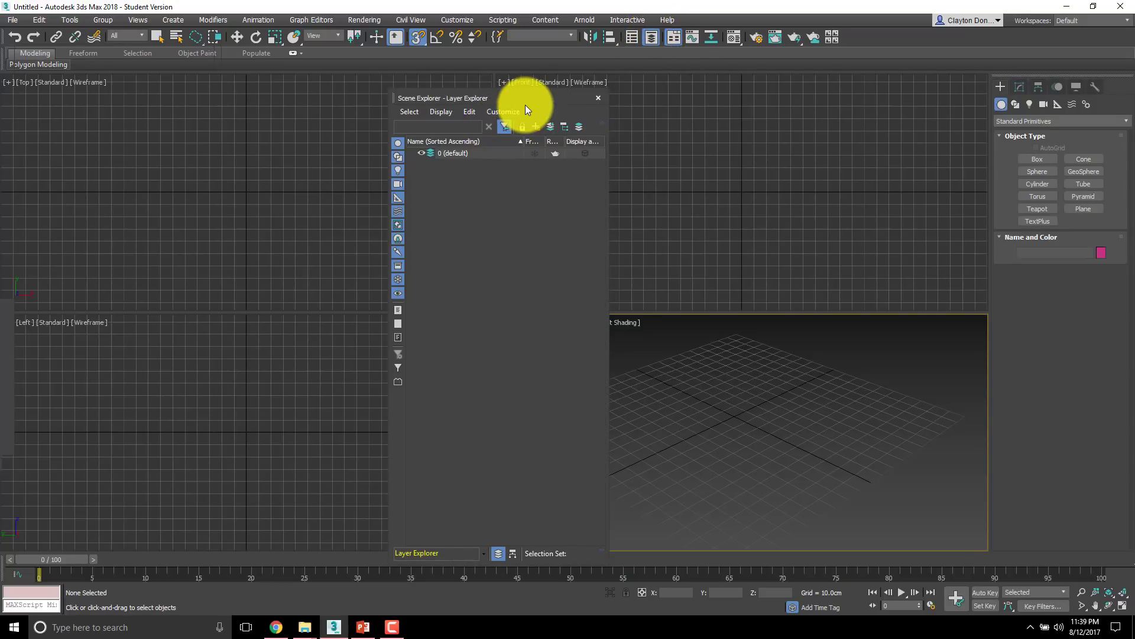
Open the Scene Explorer and dock it beside the viewports under the Layer Explorer, giving both about equal height
left_click(631, 36)
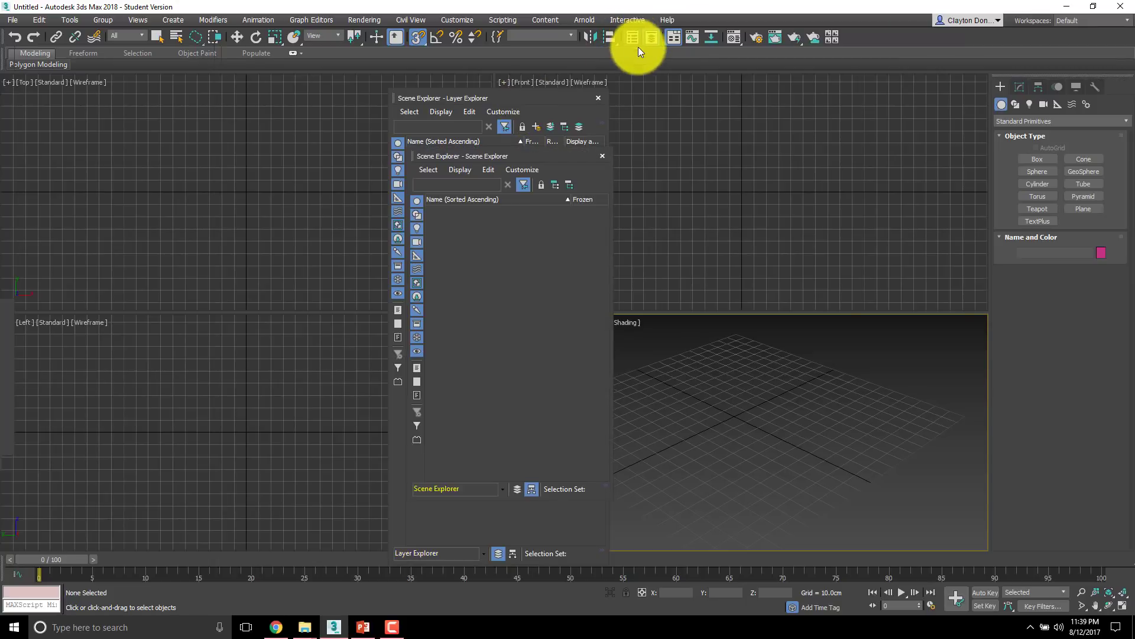
left_click_drag(528, 97, 323, 111)
left_click_drag(548, 156, 27, 162)
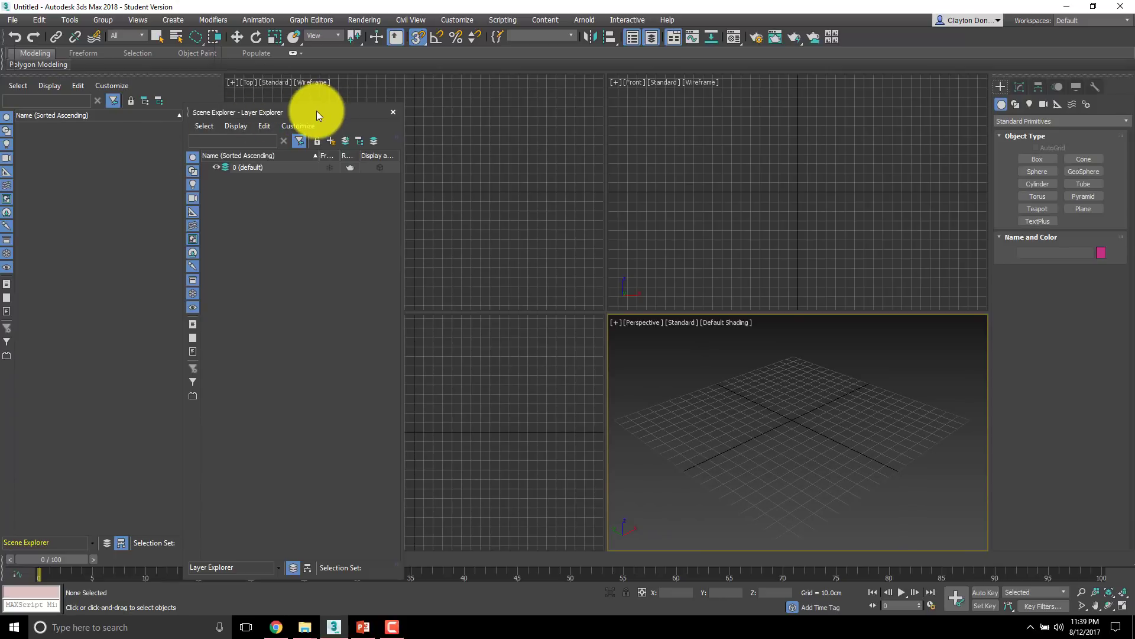
left_click_drag(317, 111, 136, 100)
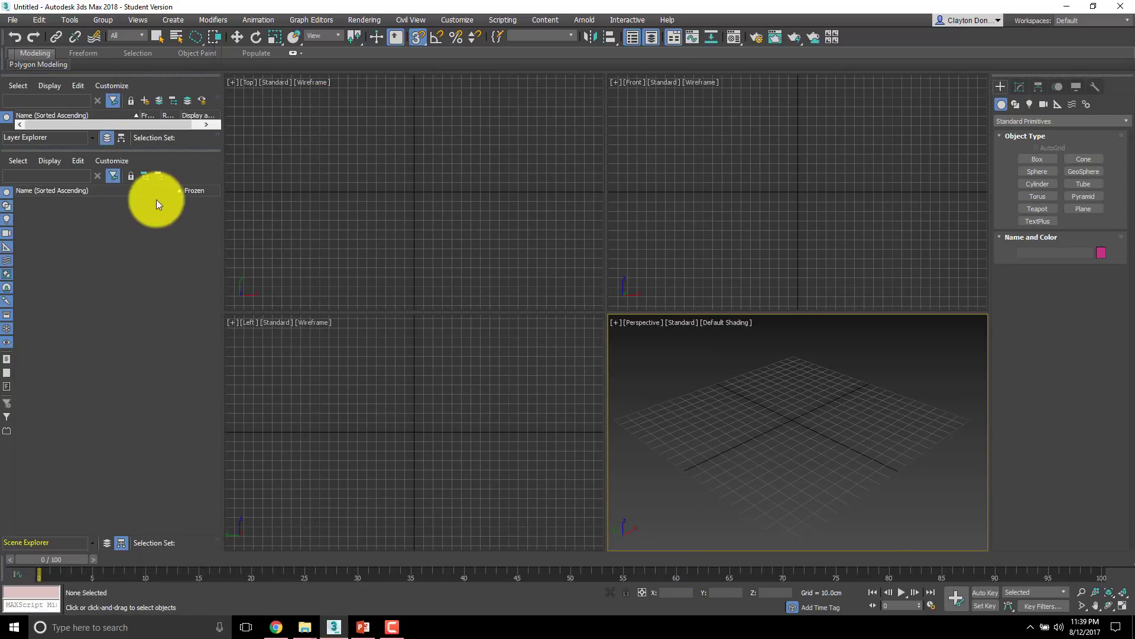
left_click_drag(168, 149, 157, 309)
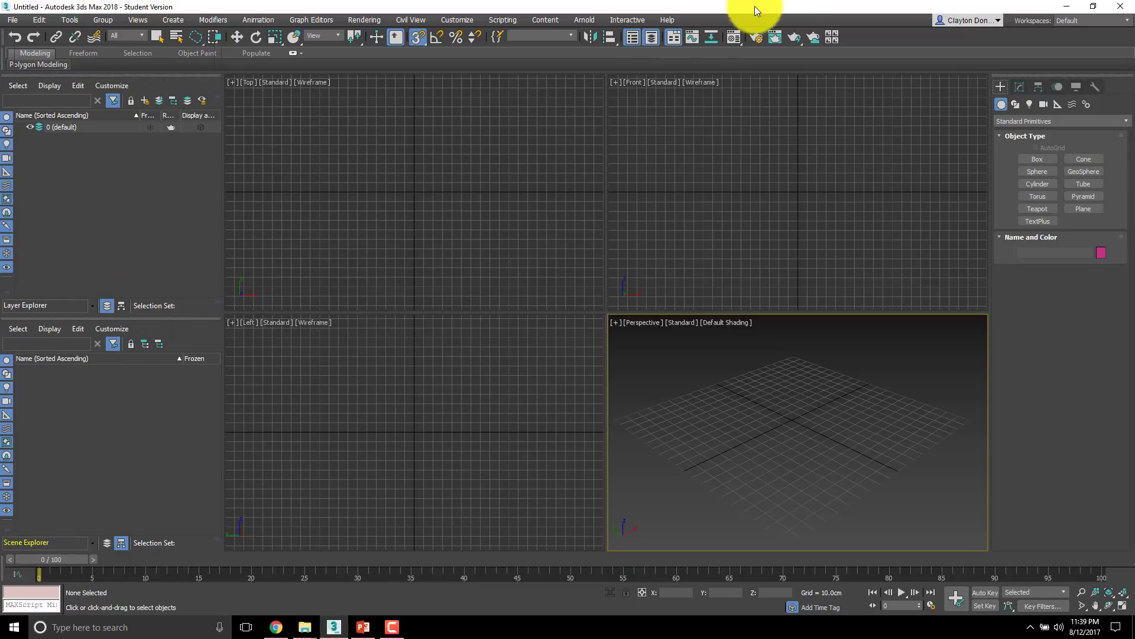
Close the docked Scene Explorer, and open the Select From Scene dialog and dismiss it without selecting anything
left_click(634, 36)
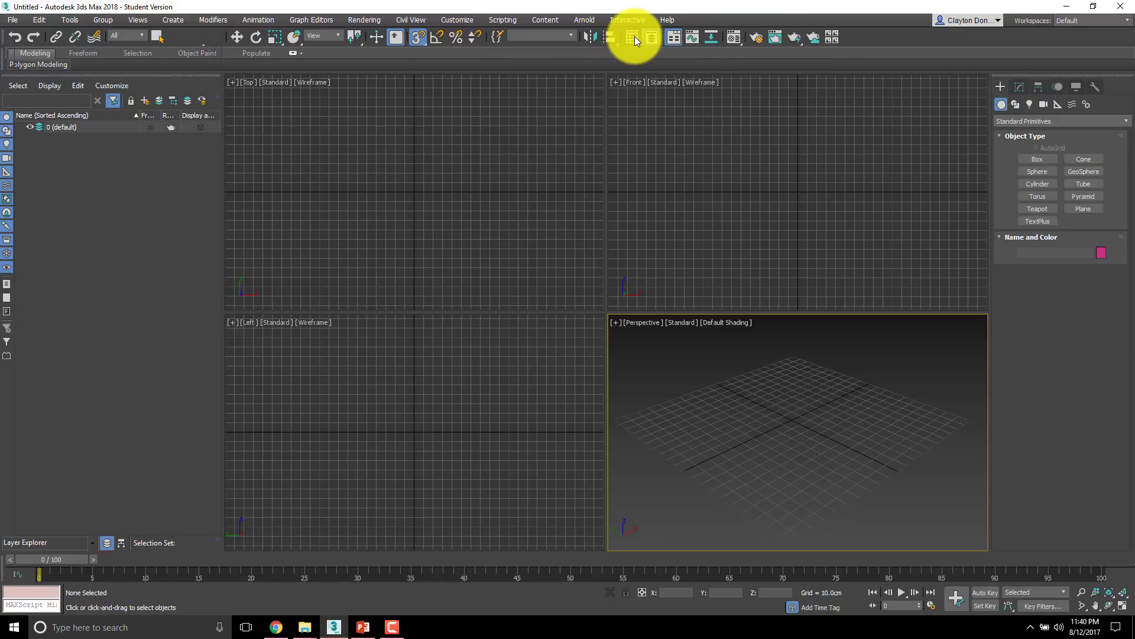
key("h")
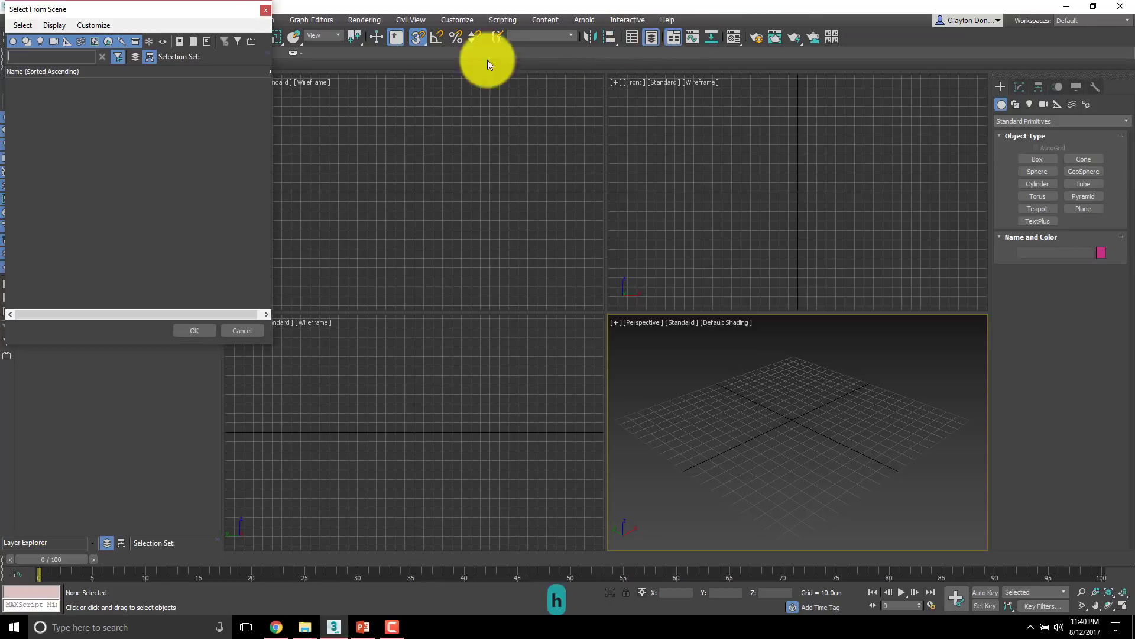
left_click_drag(212, 24, 401, 139)
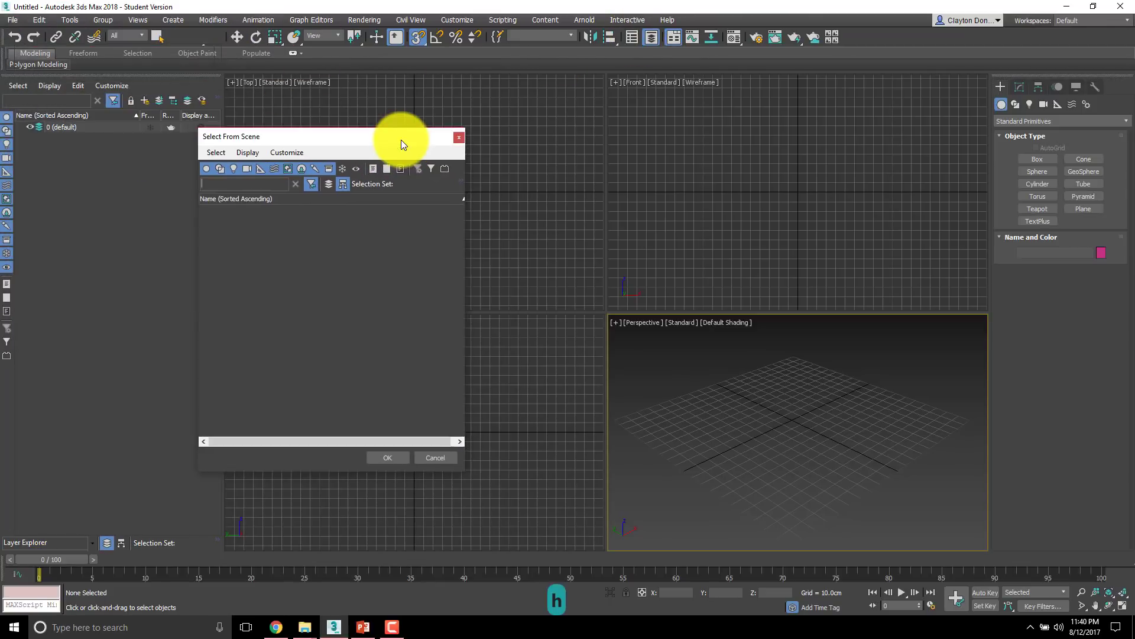
left_click(454, 137)
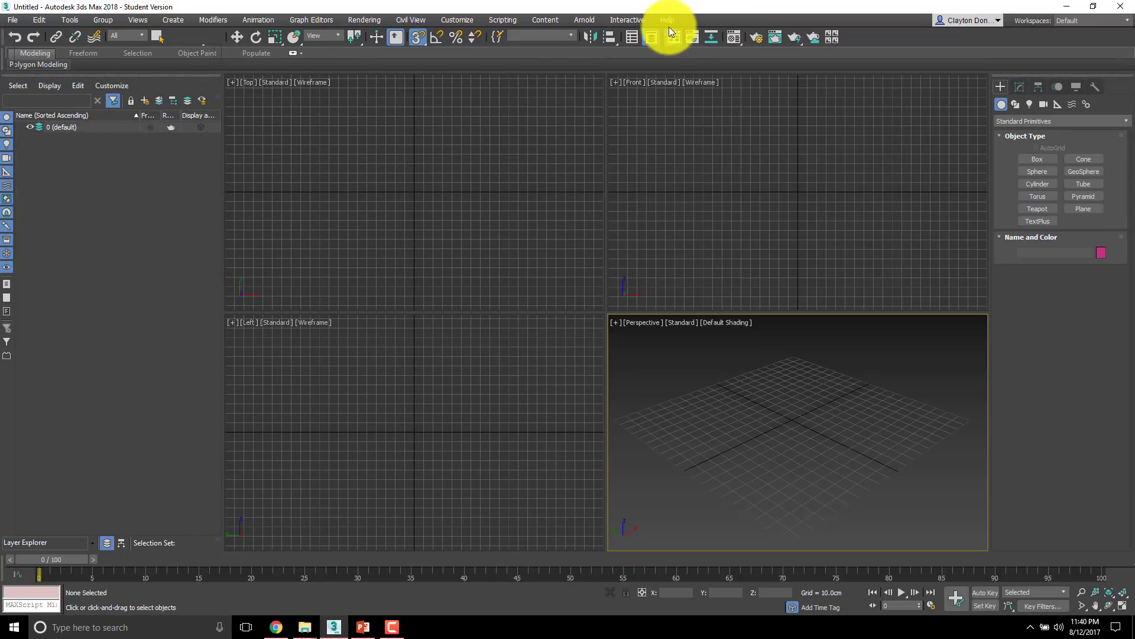
Hide the docked Layer Explorer so that the four viewports use its space
left_click(648, 38)
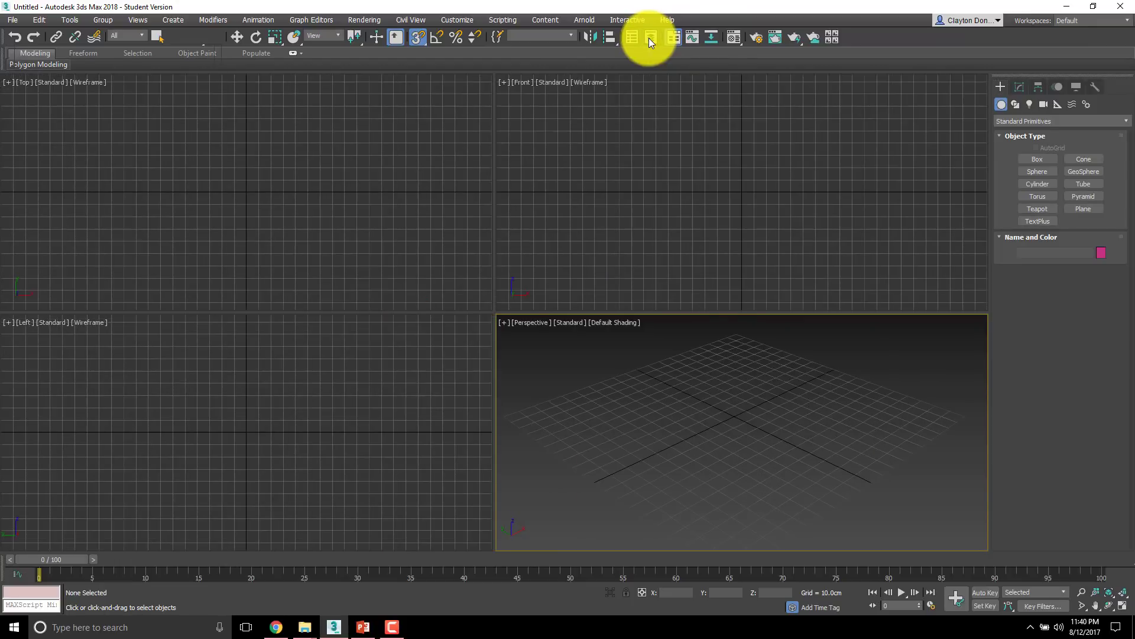
left_click(649, 38)
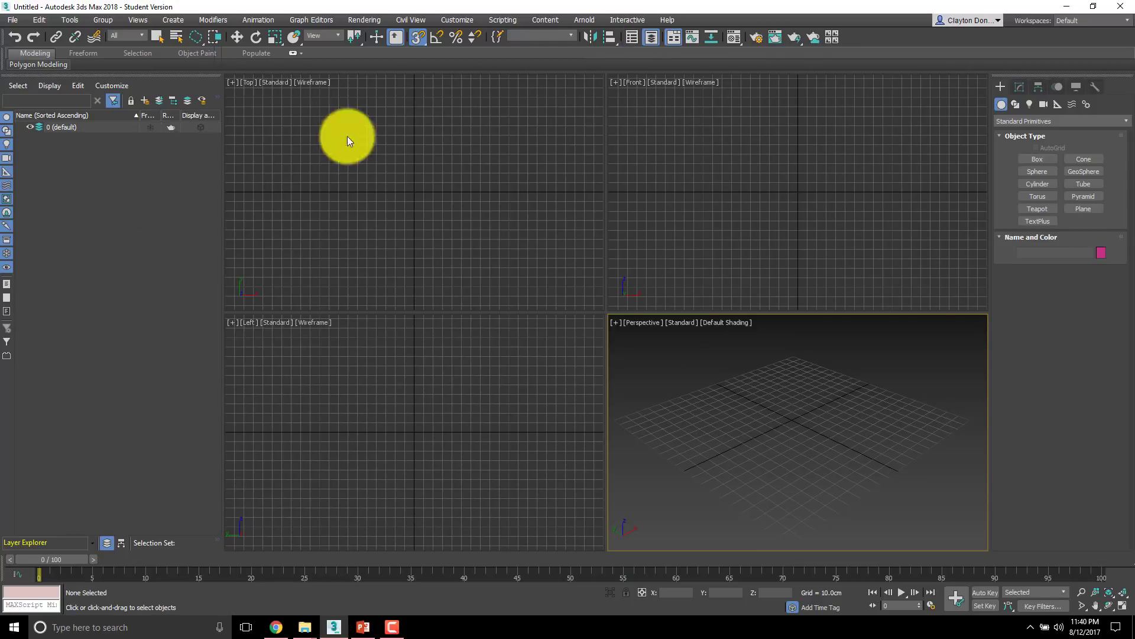
left_click(648, 37)
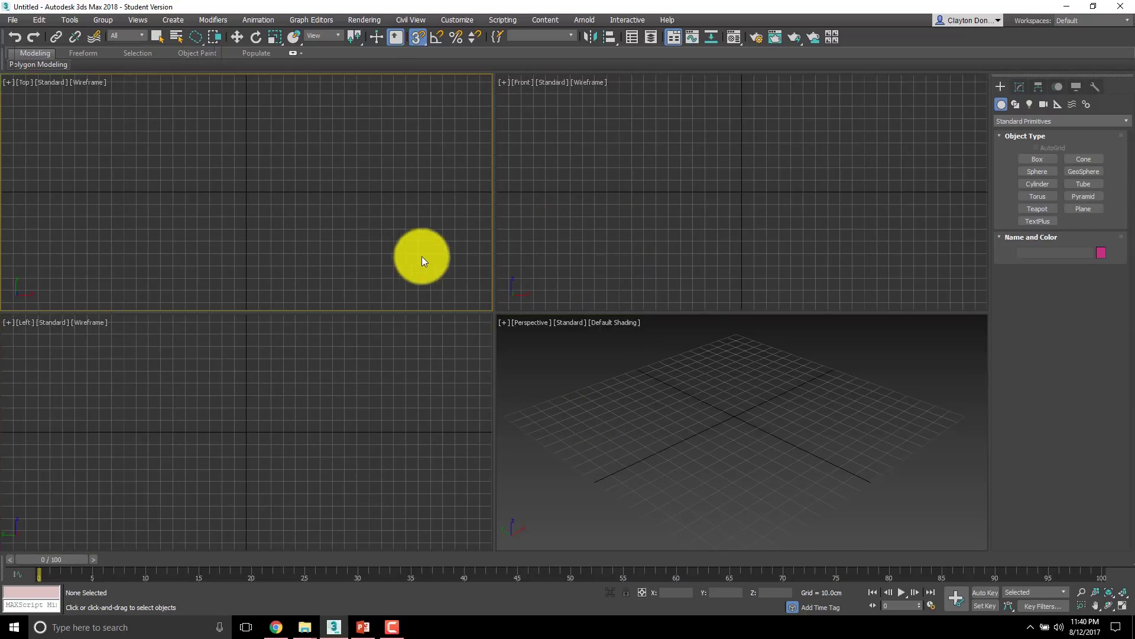
Activate the Front, Left and Perspective viewports in turn, and open and dismiss the quad menu in the Perspective view
right_click(553, 232)
left_click(668, 205)
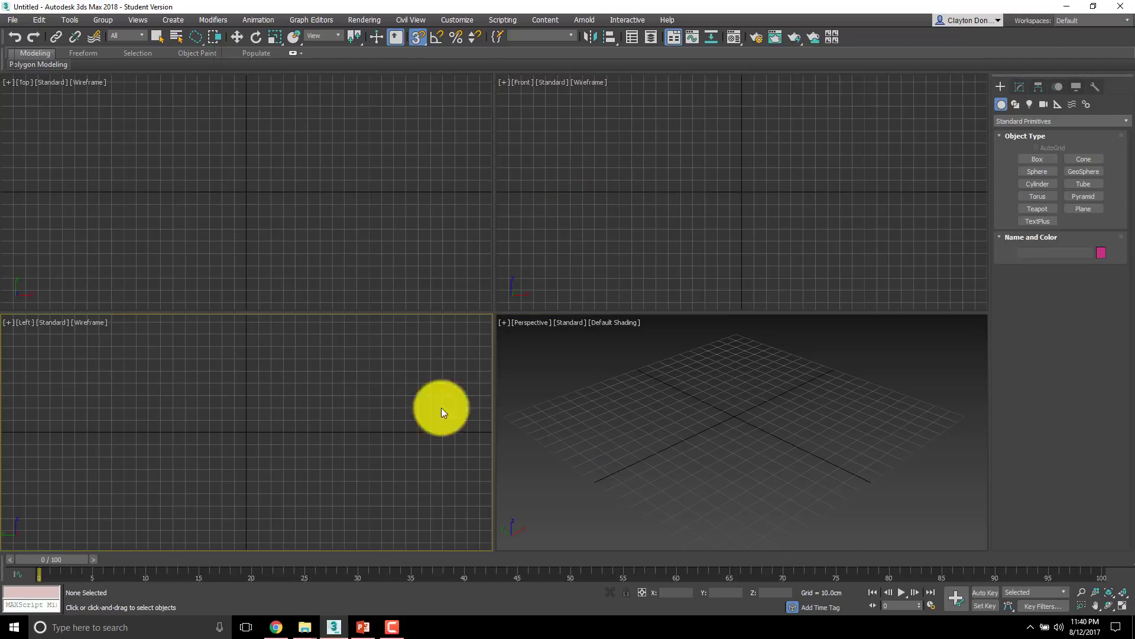
left_click(642, 371)
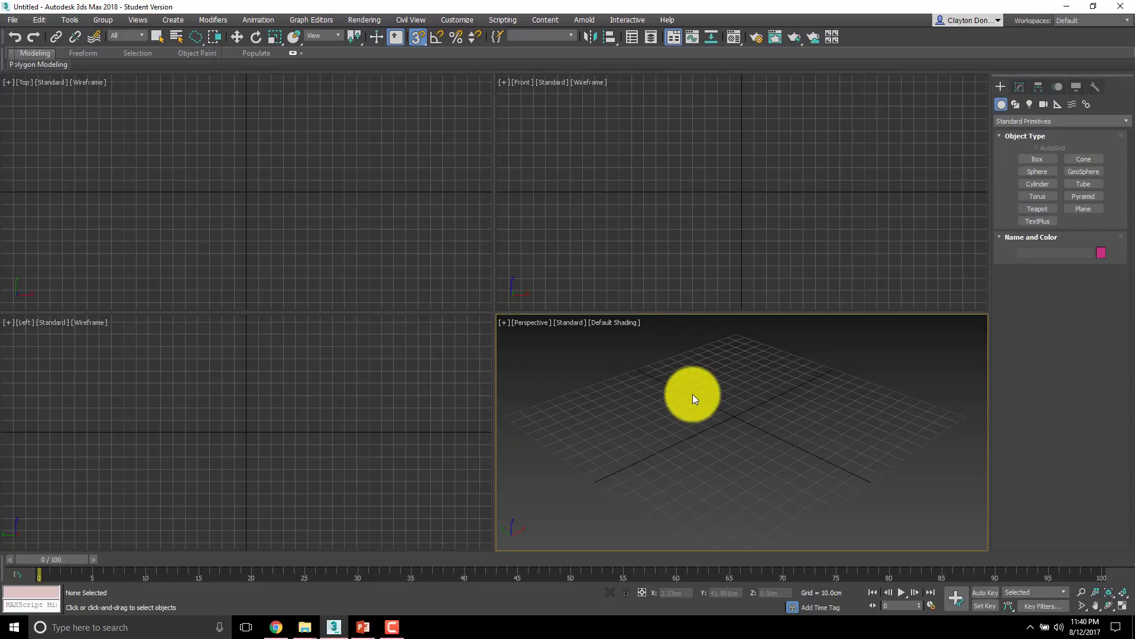
right_click(693, 394)
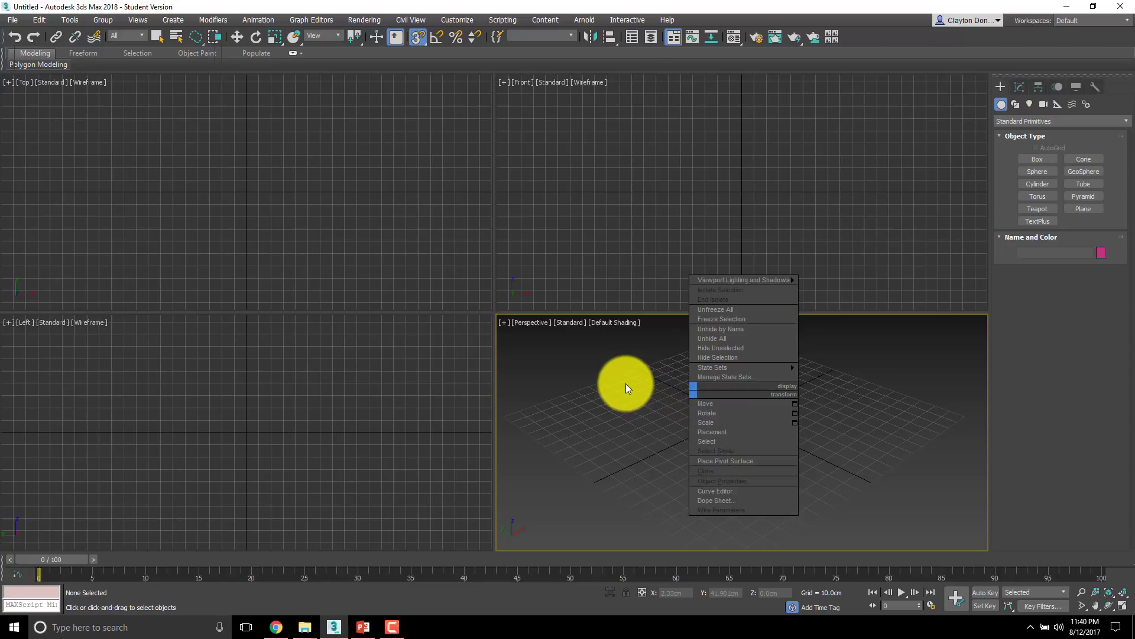
left_click(630, 381)
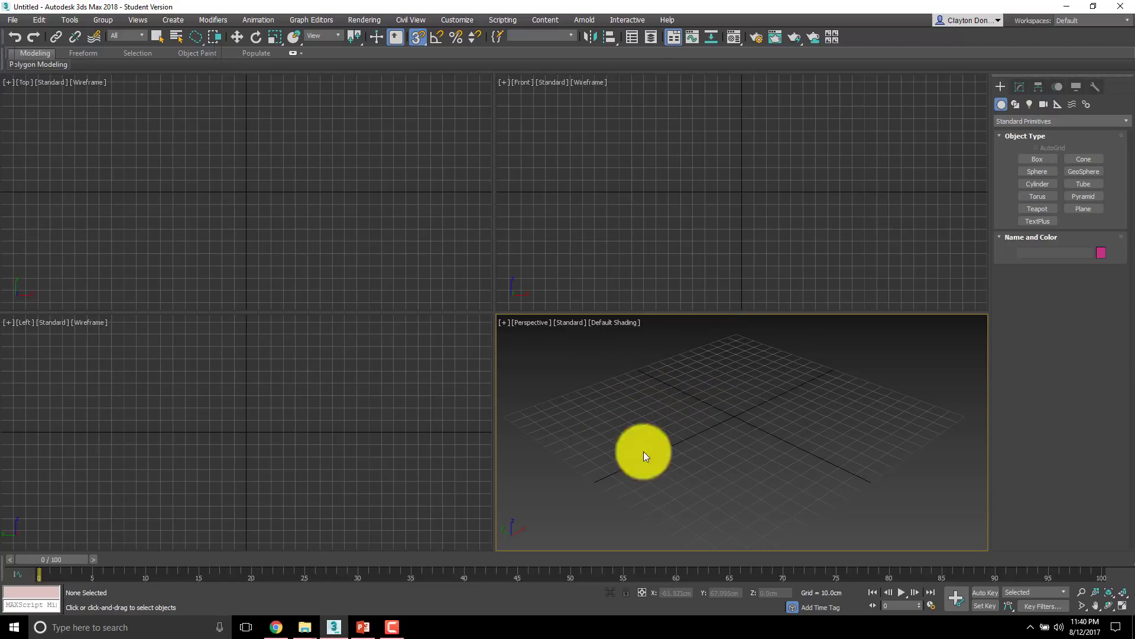
Switch to the PowerPoint window
key("alt+Tab")
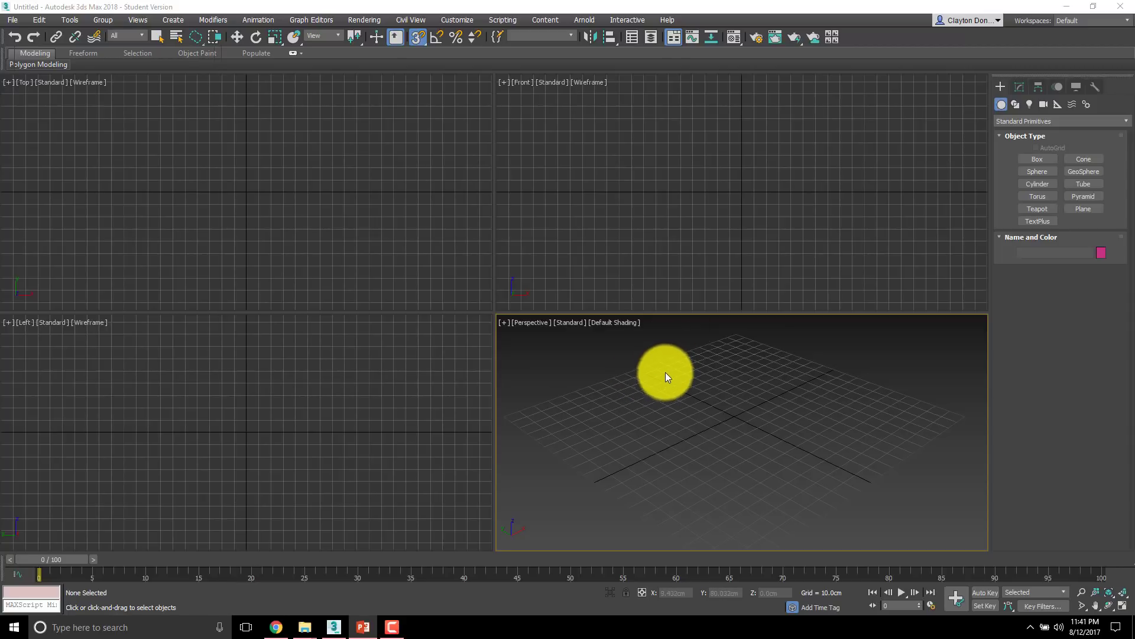
Activate the Front, Top and Left viewports in turn
left_click(655, 198)
left_click(368, 187)
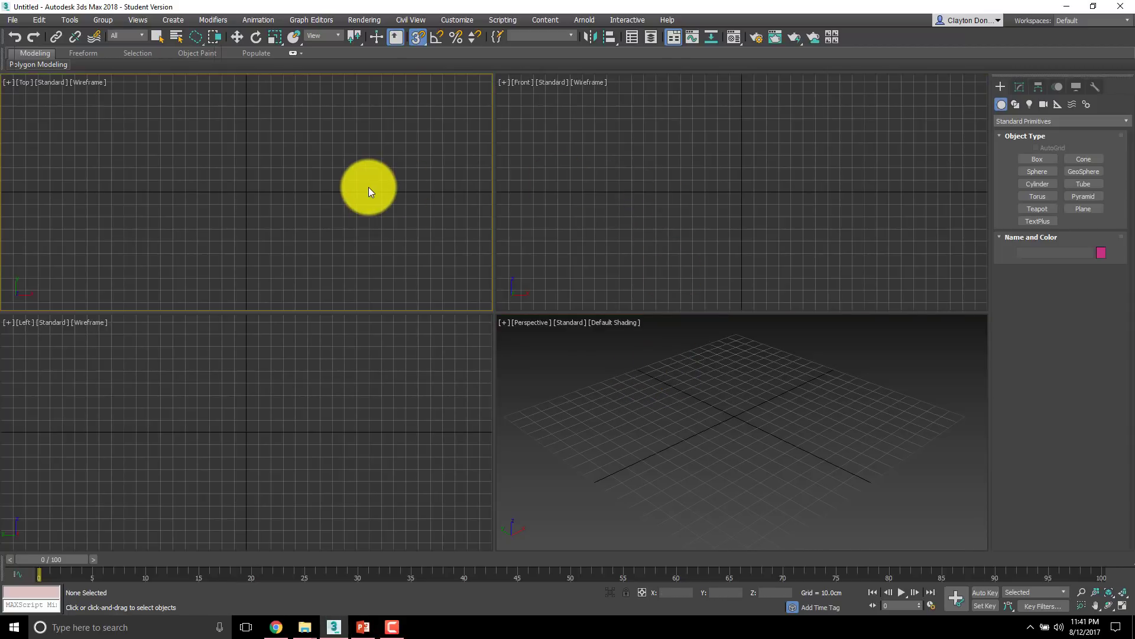
left_click(355, 460)
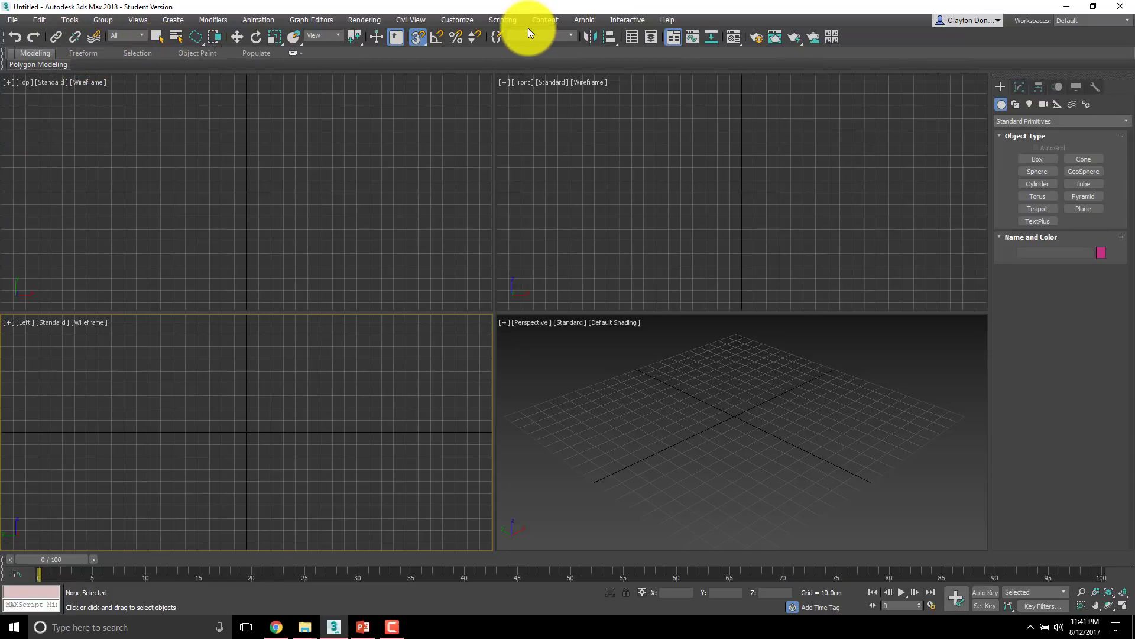
Hide the ribbon from the interface and show it again
left_click(463, 20)
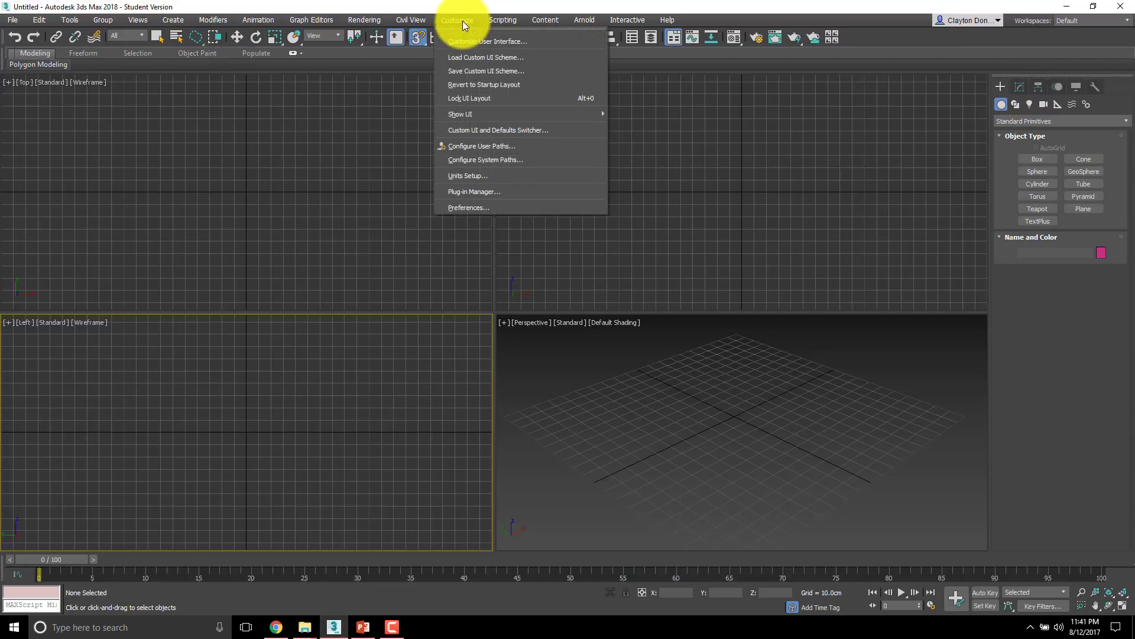
mouse_move(466, 113)
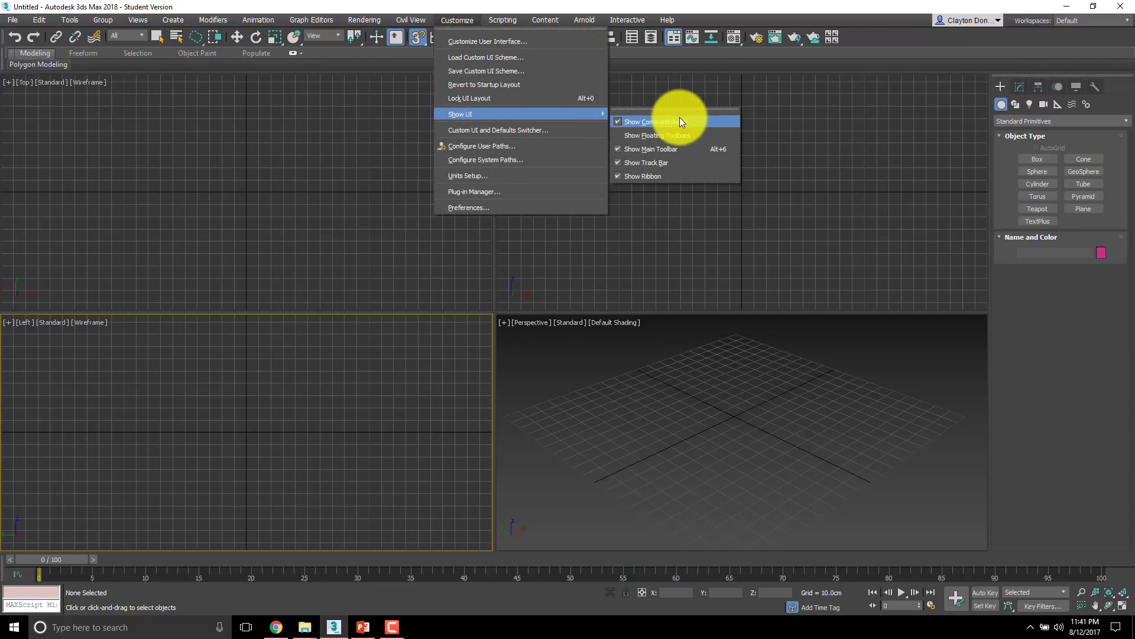
left_click(653, 176)
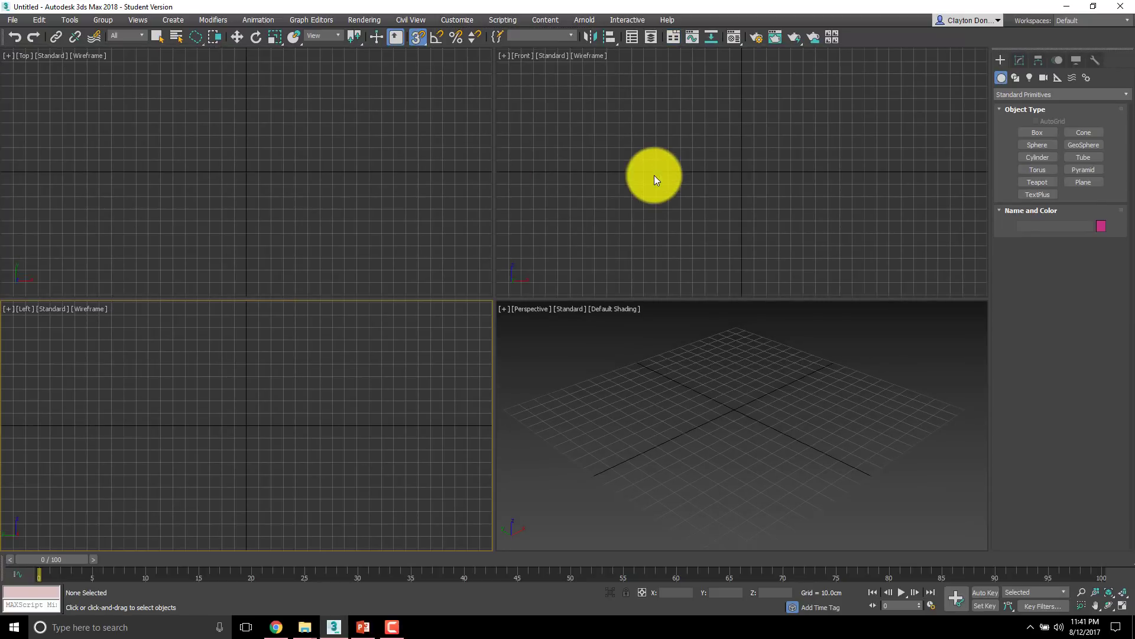
left_click(462, 21)
mouse_move(463, 114)
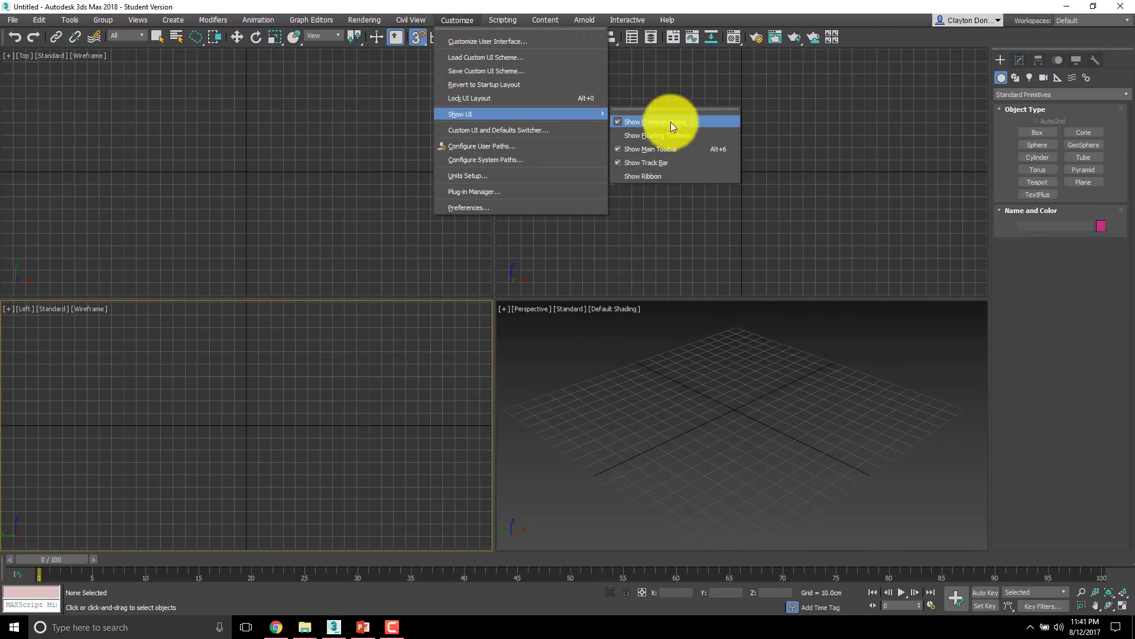
left_click(654, 177)
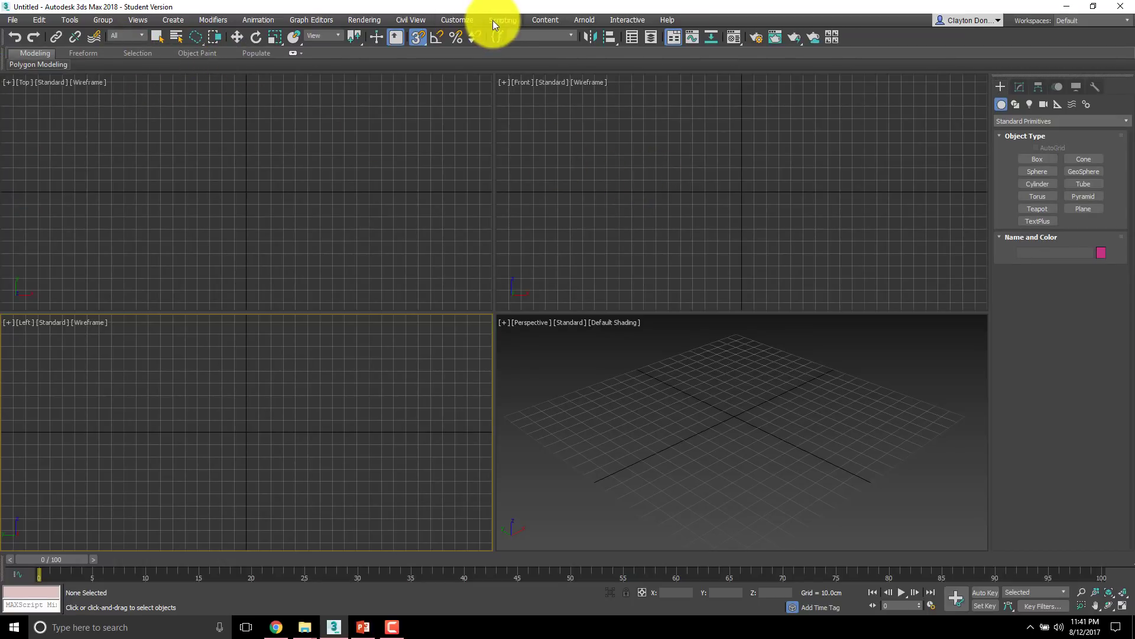
Toggle the ribbon's visibility off and back on a second time
left_click(455, 21)
mouse_move(504, 115)
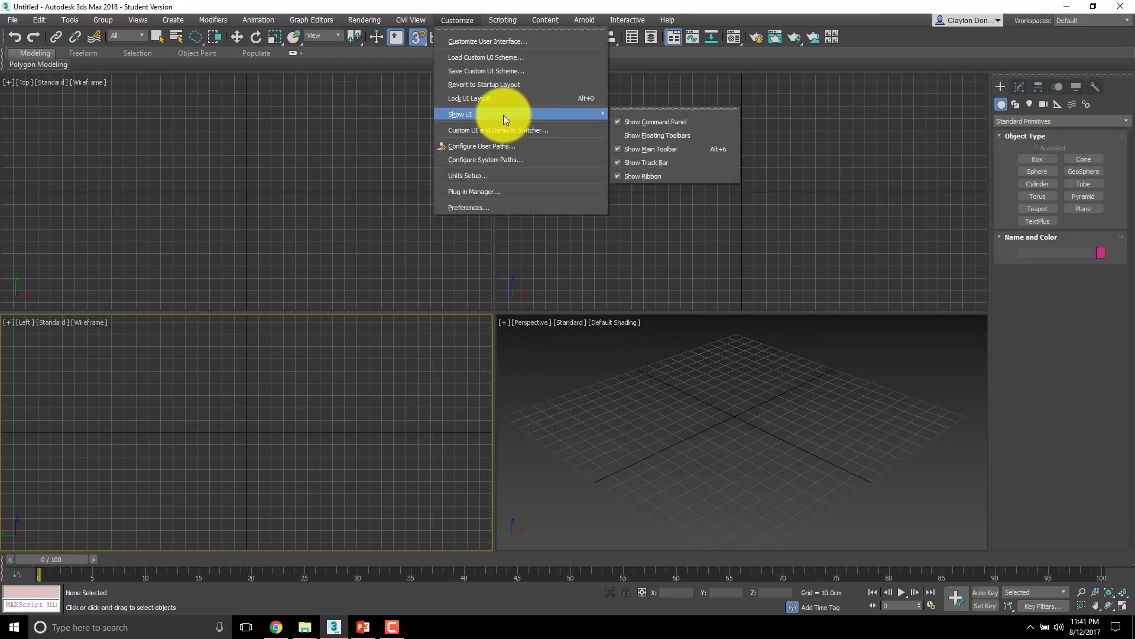
left_click(653, 174)
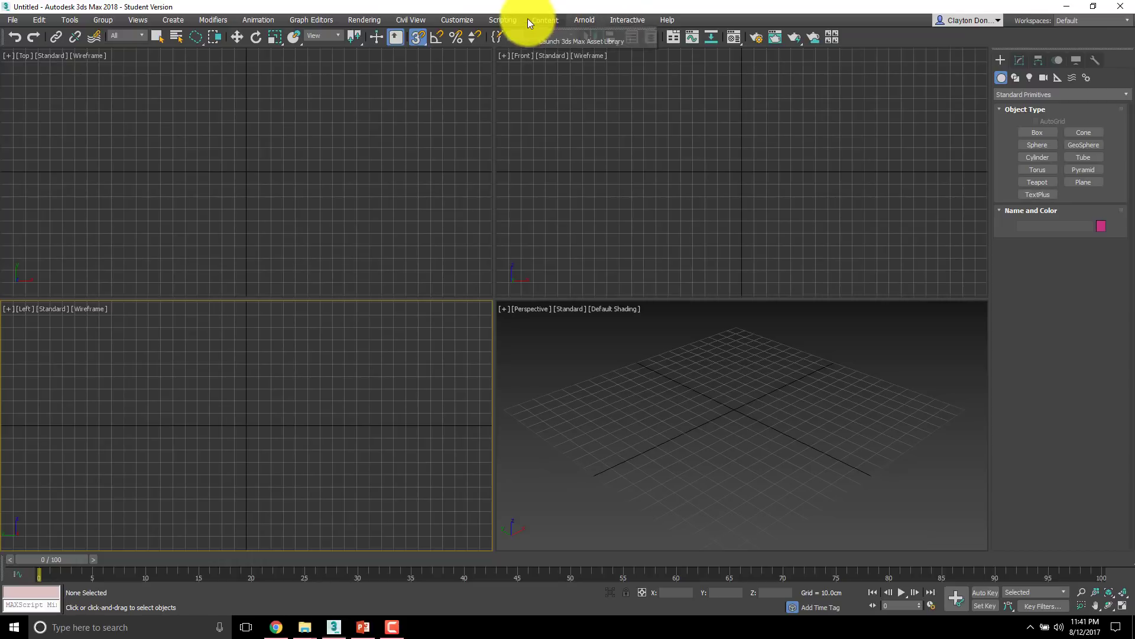
left_click(502, 19)
mouse_move(459, 16)
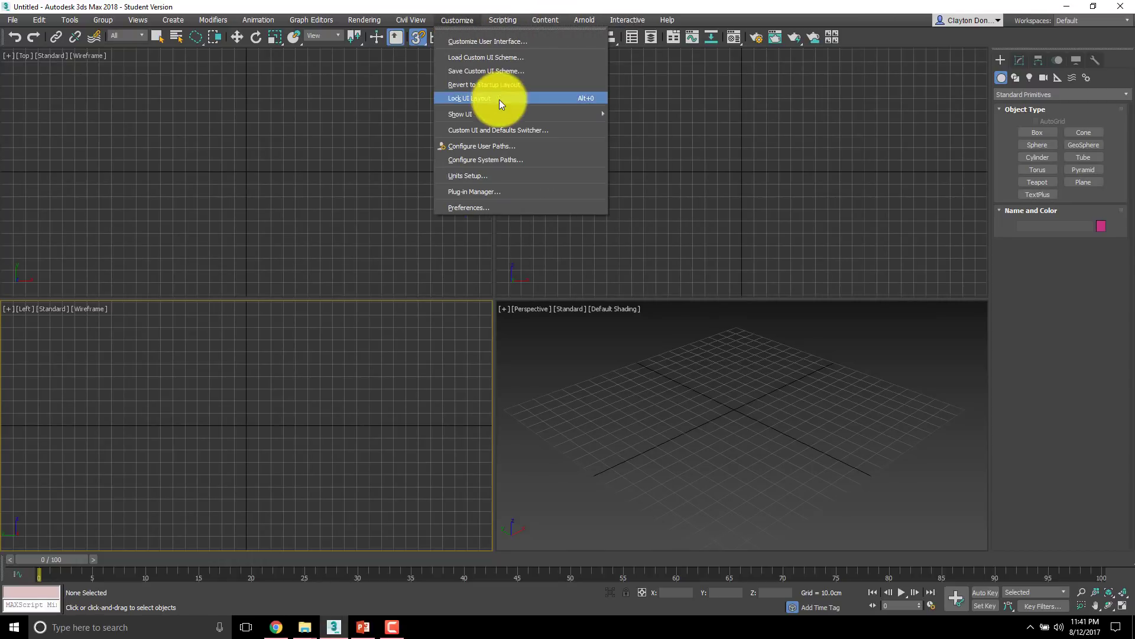
mouse_move(503, 114)
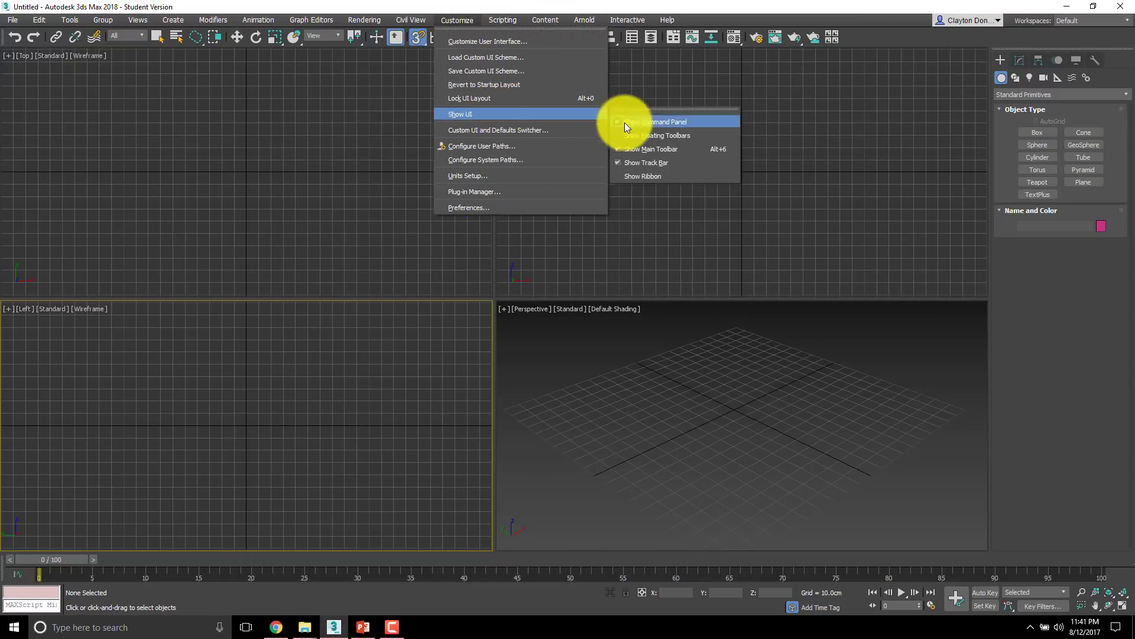
left_click(651, 176)
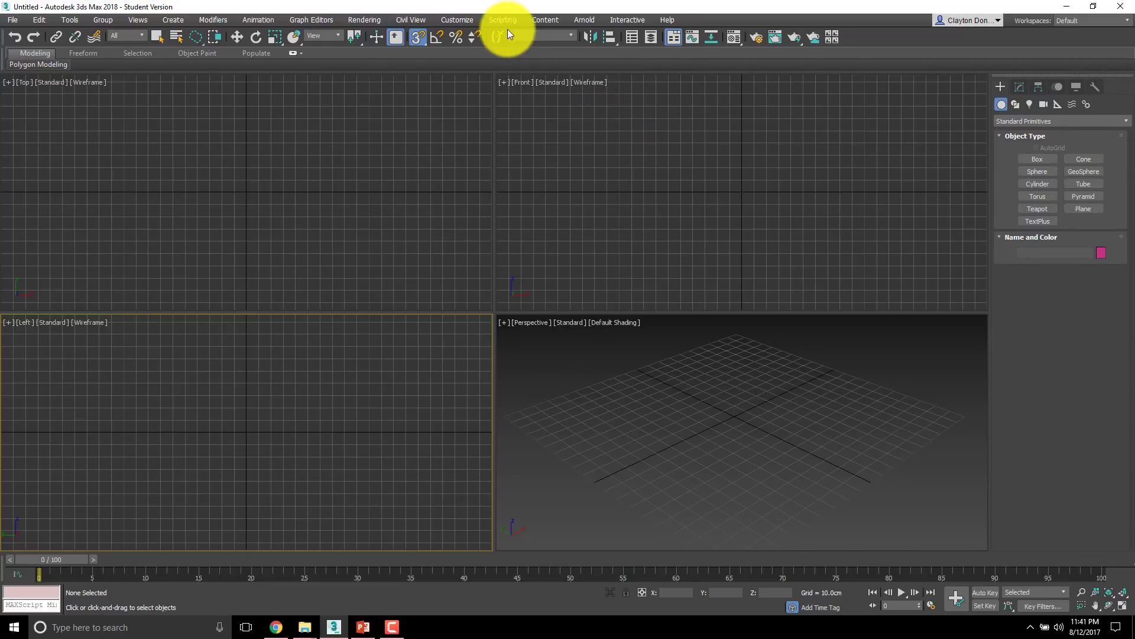
Hide the Command Panel so the viewports use its space, and restore it
left_click(469, 20)
mouse_move(492, 112)
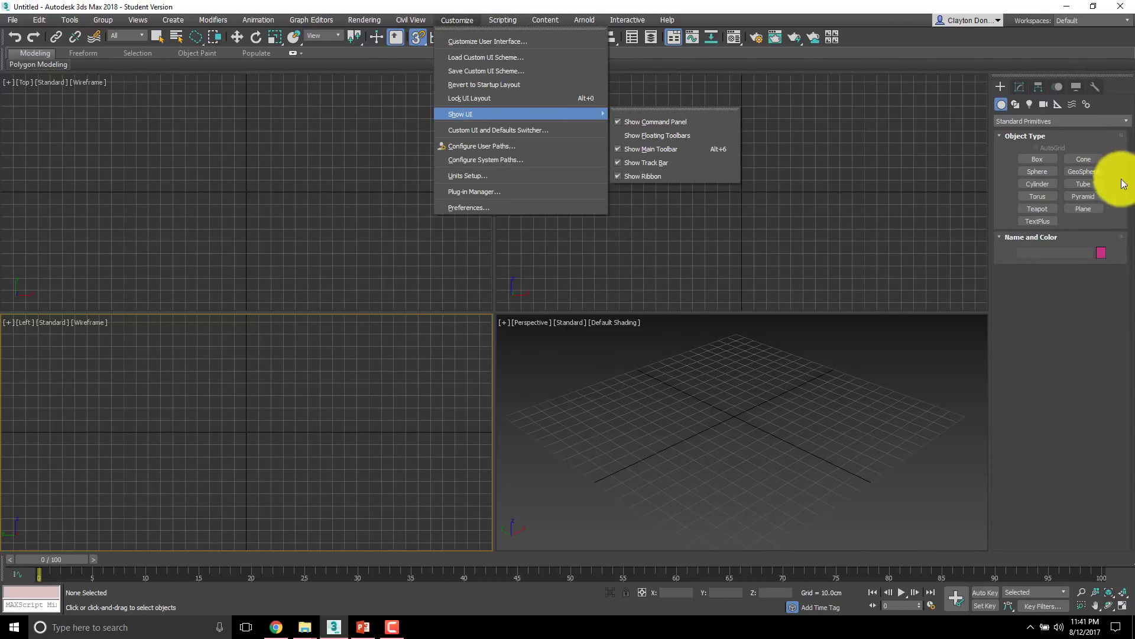
mouse_move(549, 114)
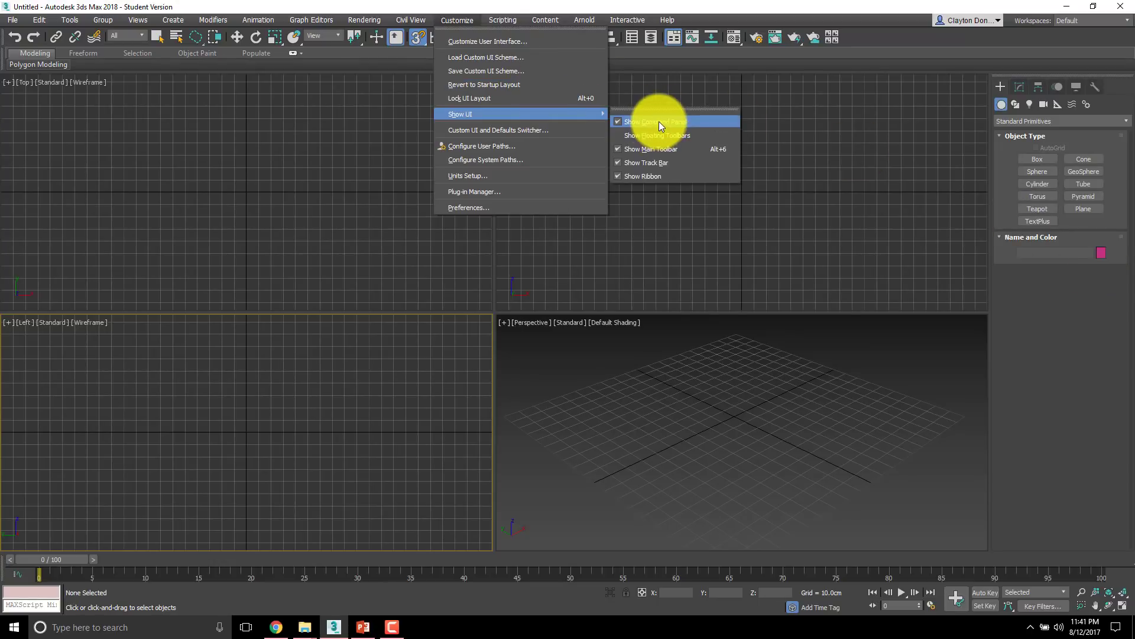
left_click(659, 121)
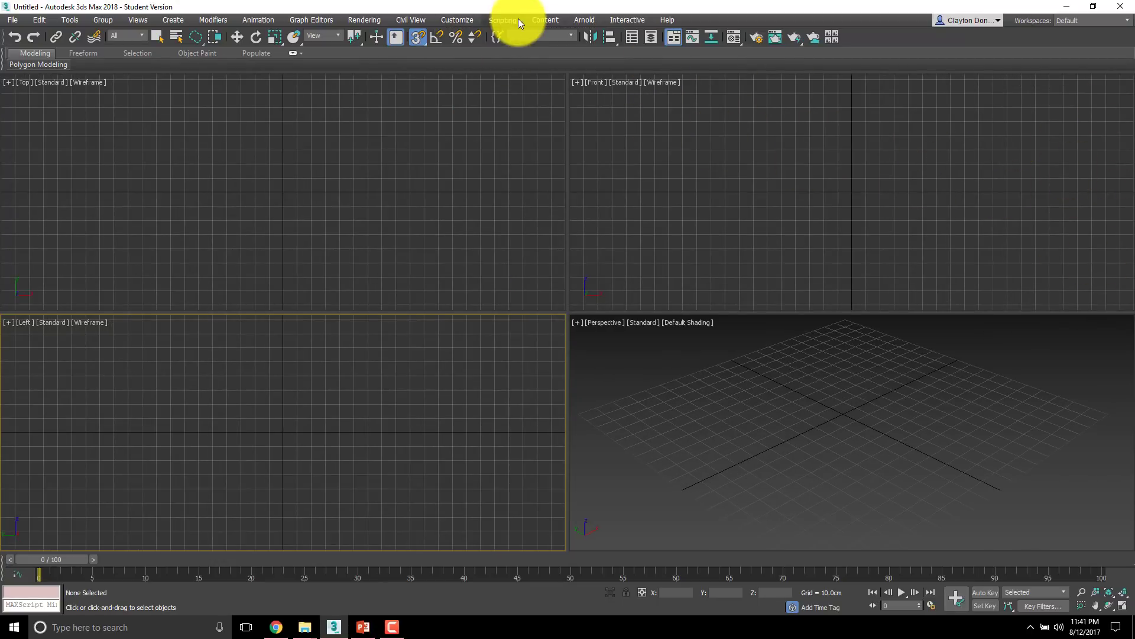
left_click(462, 21)
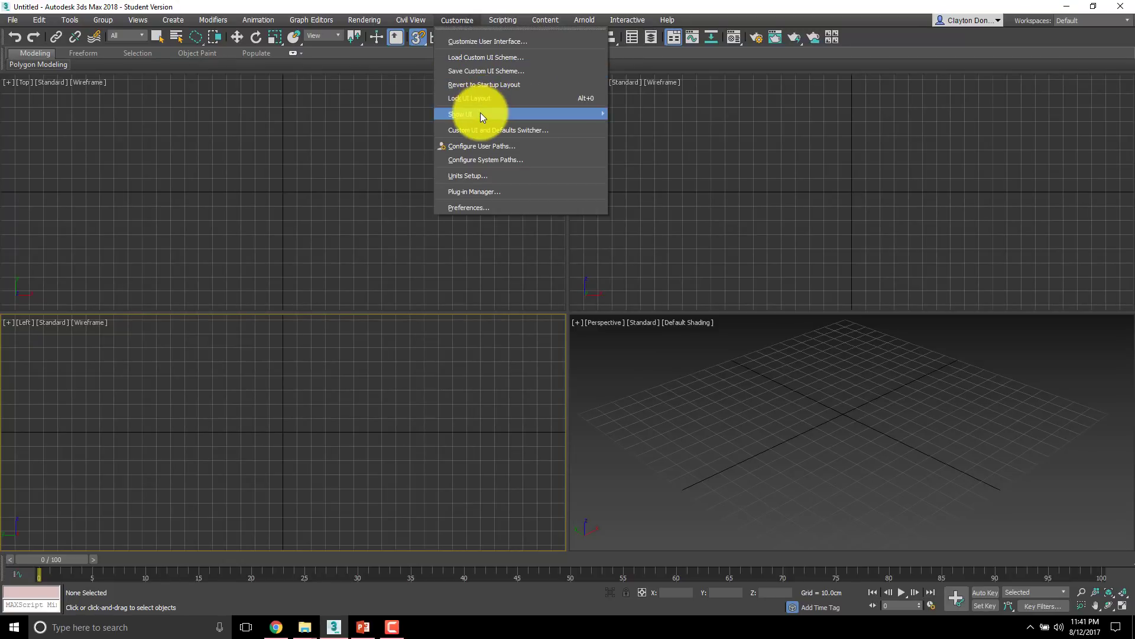
mouse_move(480, 113)
left_click(657, 122)
Hide the Main Toolbar and bring it back above the ribbon
left_click(423, 18)
mouse_move(456, 20)
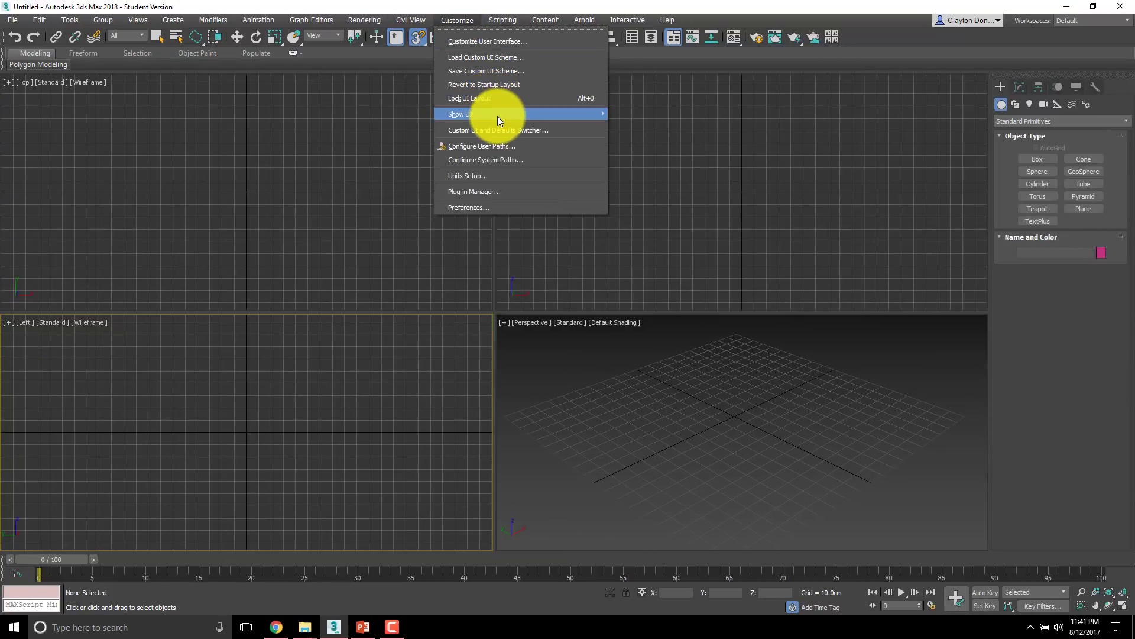
mouse_move(515, 118)
left_click(629, 149)
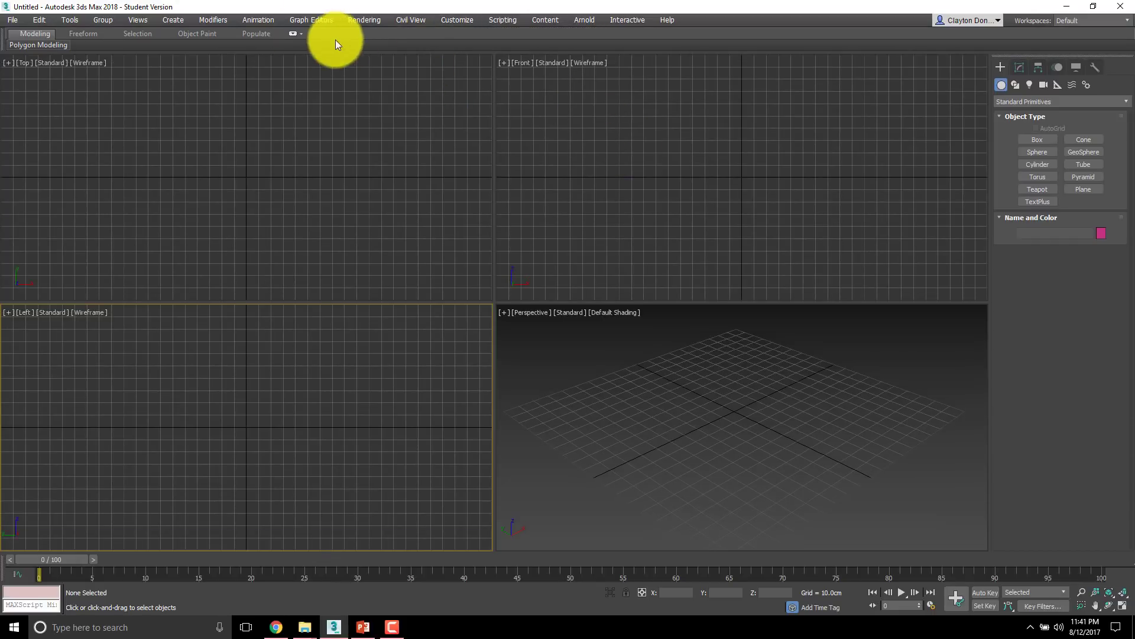
left_click(453, 20)
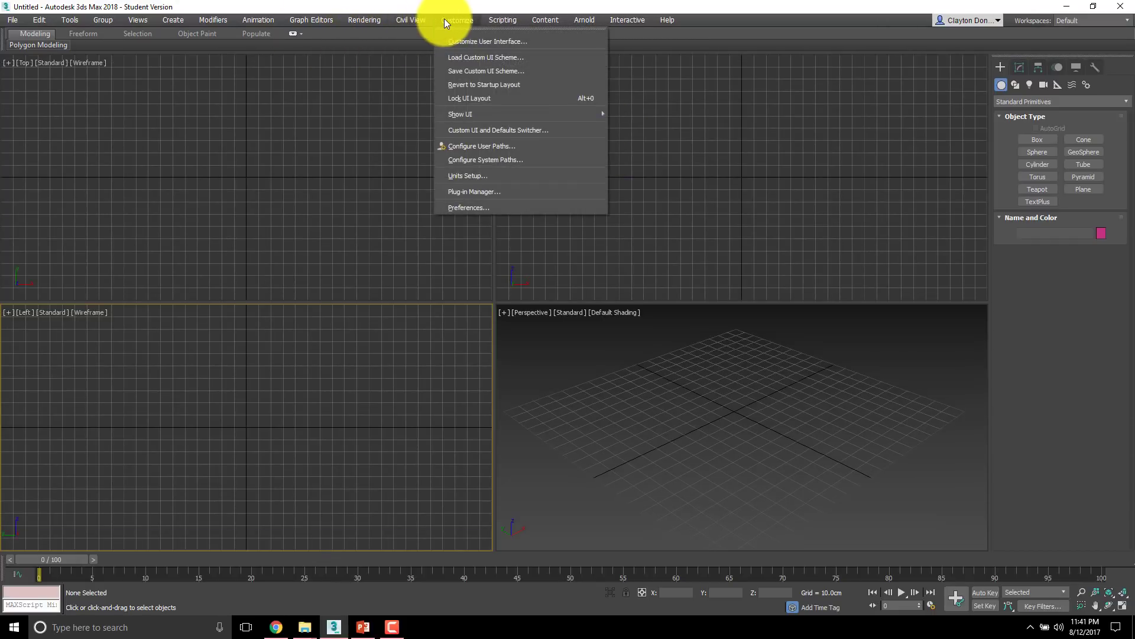
mouse_move(569, 115)
left_click(626, 144)
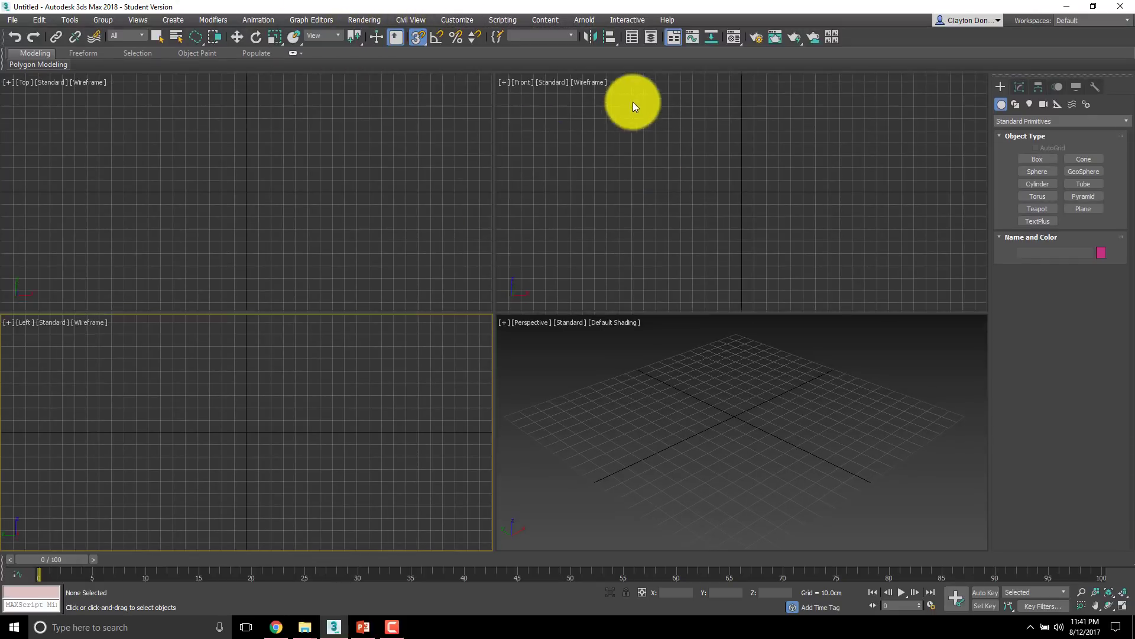
Show the floating toolbars, move one into the Front viewport, and hide them again
left_click(547, 20)
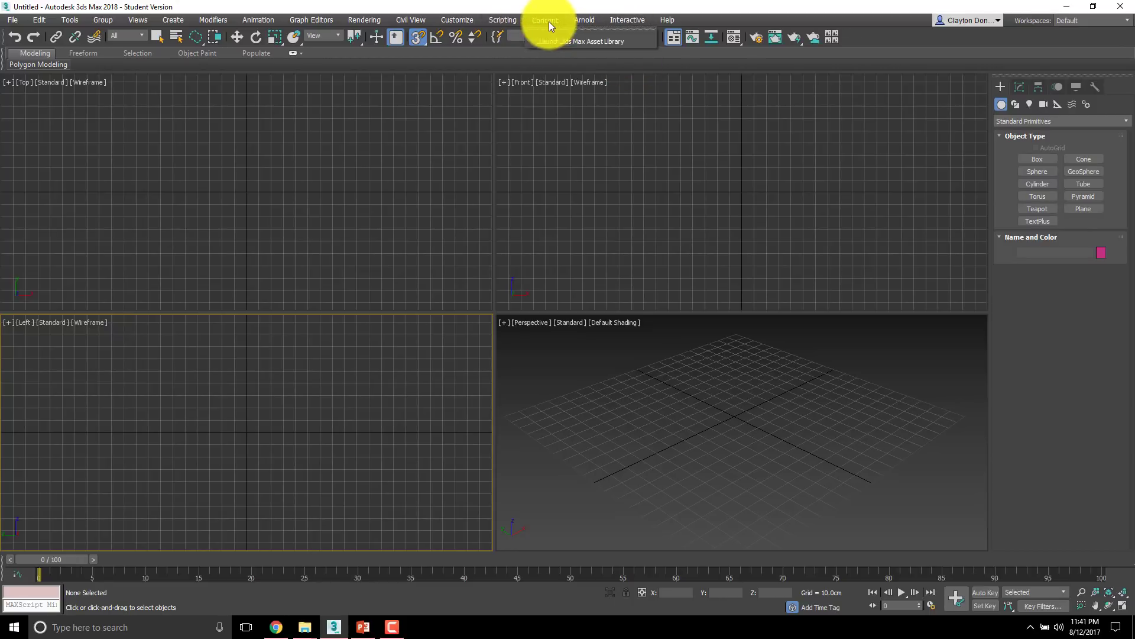
mouse_move(462, 14)
mouse_move(525, 115)
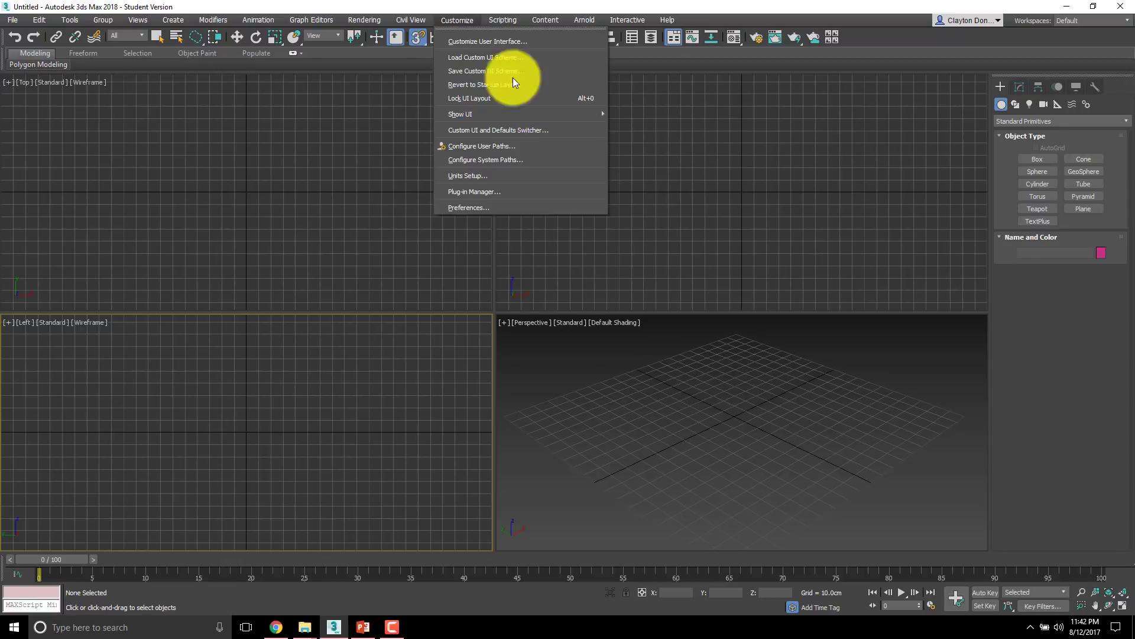
mouse_move(484, 115)
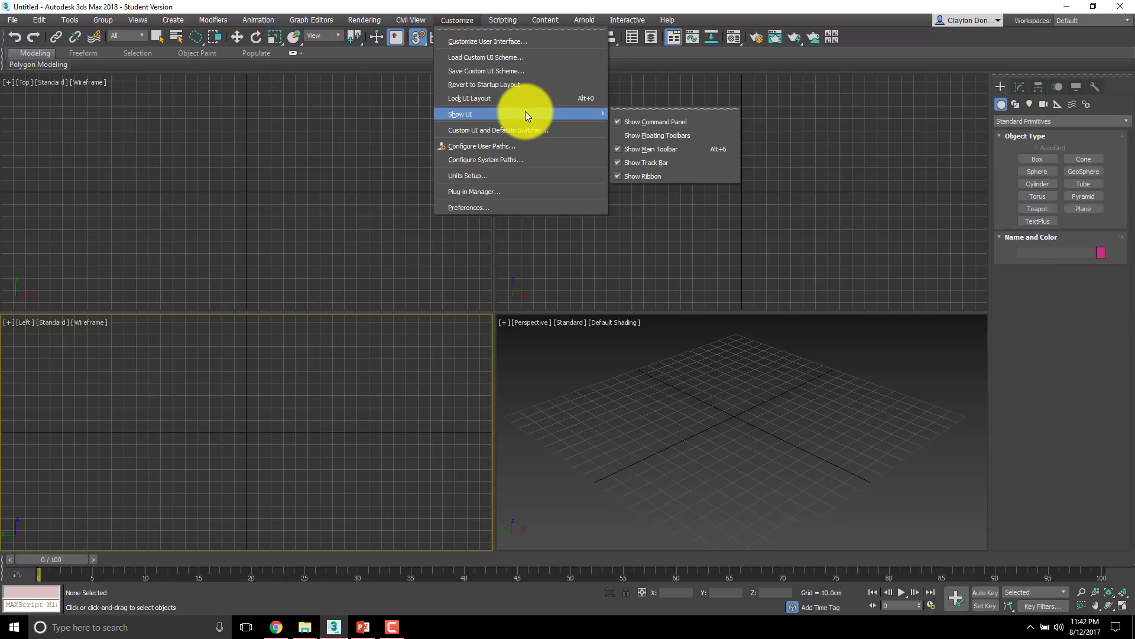
left_click(654, 134)
left_click_drag(642, 260, 838, 164)
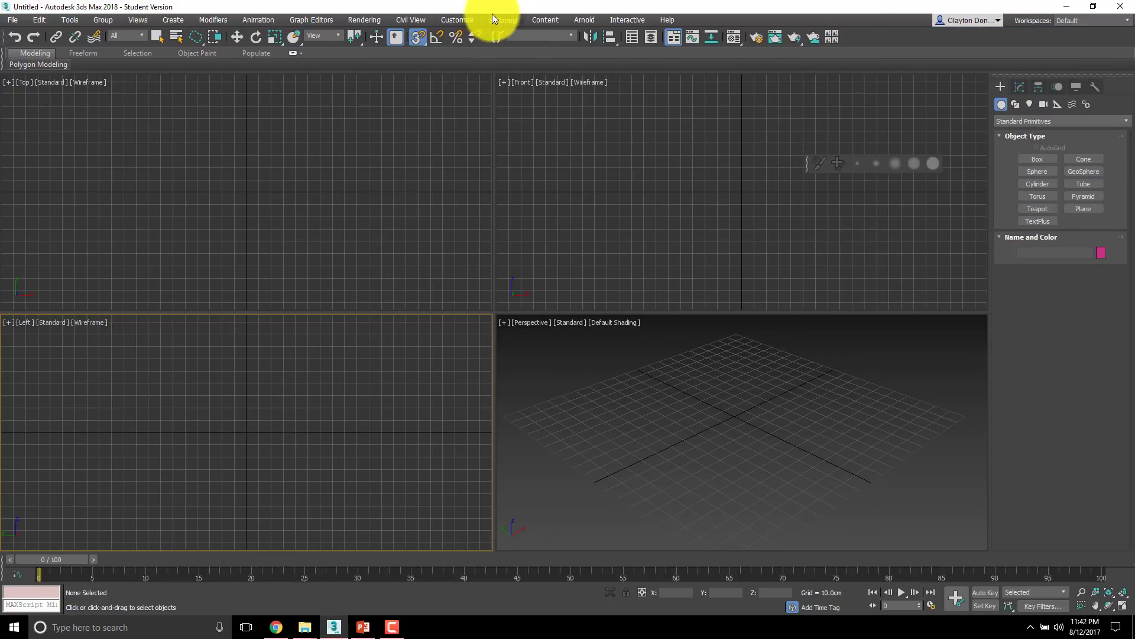
left_click(452, 20)
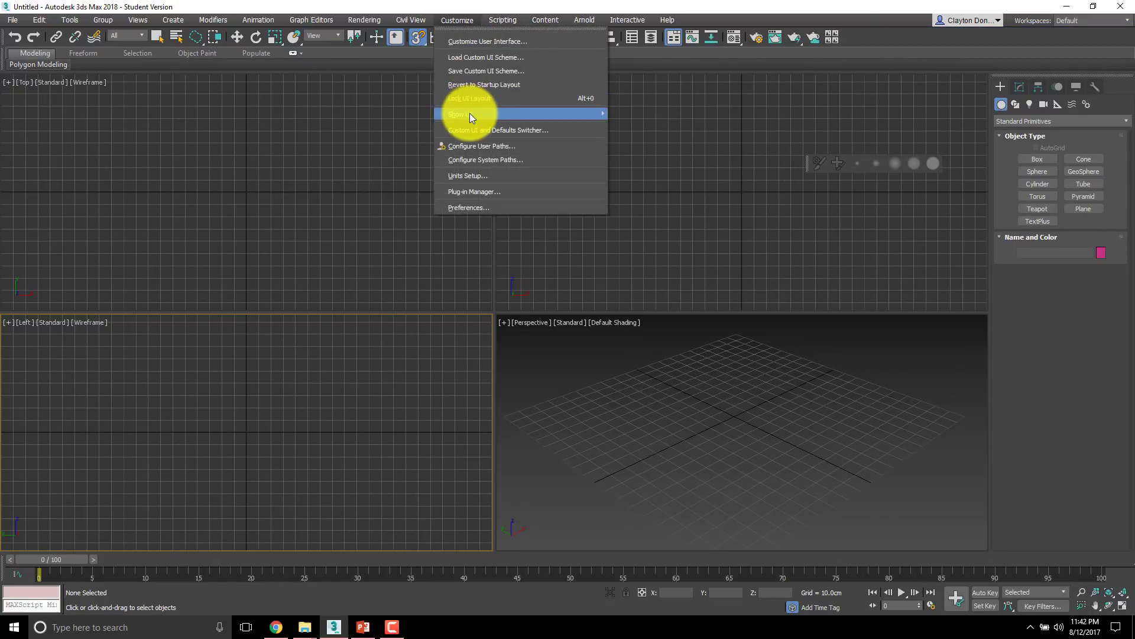
left_click(680, 134)
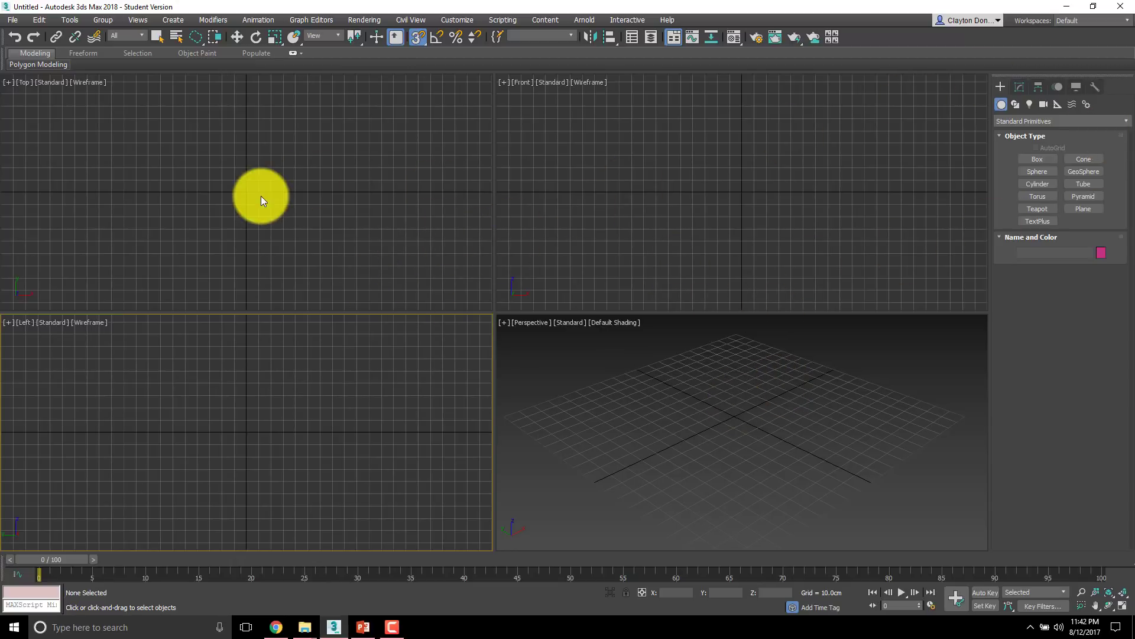
Cycle the active viewport through Front, Top, Left and Perspective several times, finishing with Perspective active
left_click(643, 211)
left_click(441, 189)
left_click(412, 369)
left_click(645, 381)
left_click(581, 235)
left_click(449, 237)
left_click(408, 367)
left_click(629, 384)
left_click(631, 261)
left_click(650, 367)
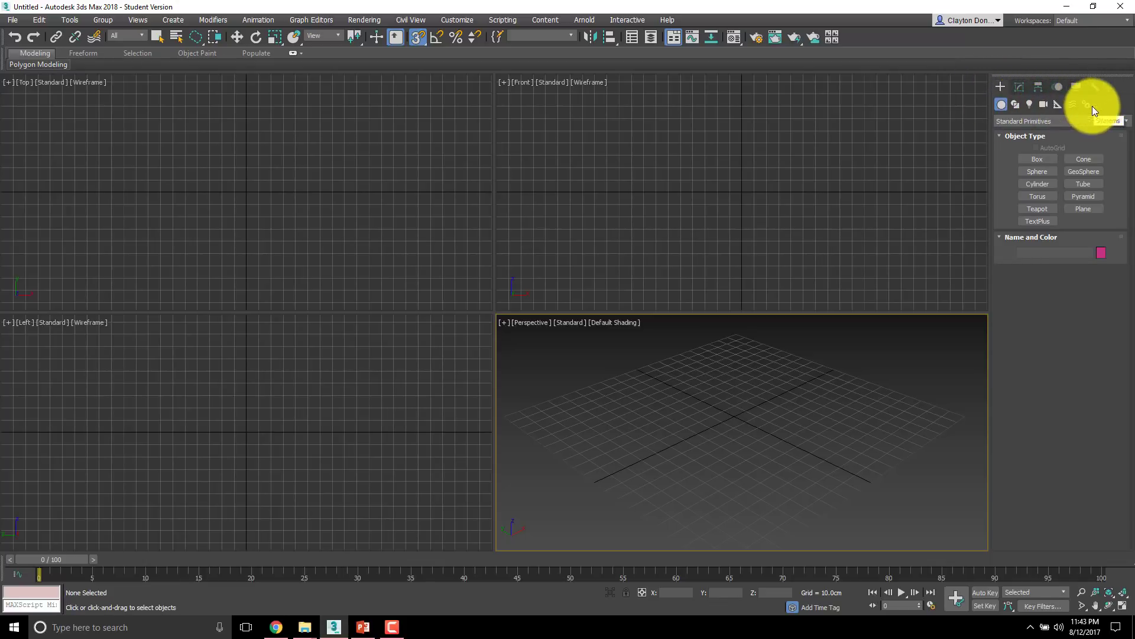
Turn off snapping and create a Standard Primitives box about 68.6 cm long, 83 cm wide and 23.6 cm high in the Perspective viewport
left_click(1032, 120)
left_click(1024, 132)
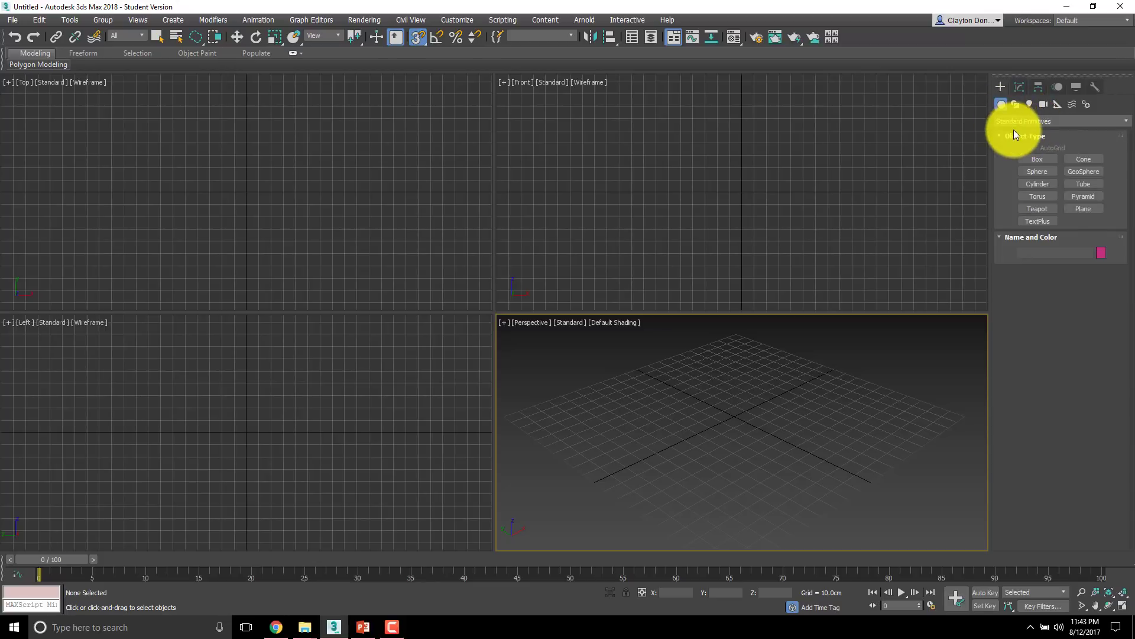
left_click(1043, 160)
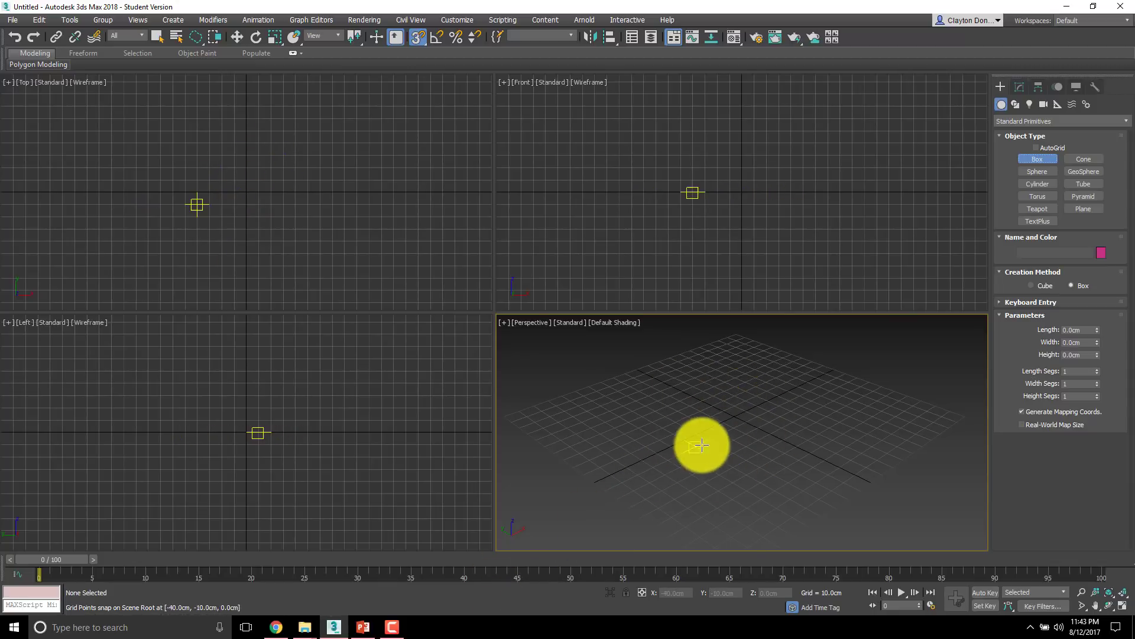
key("s")
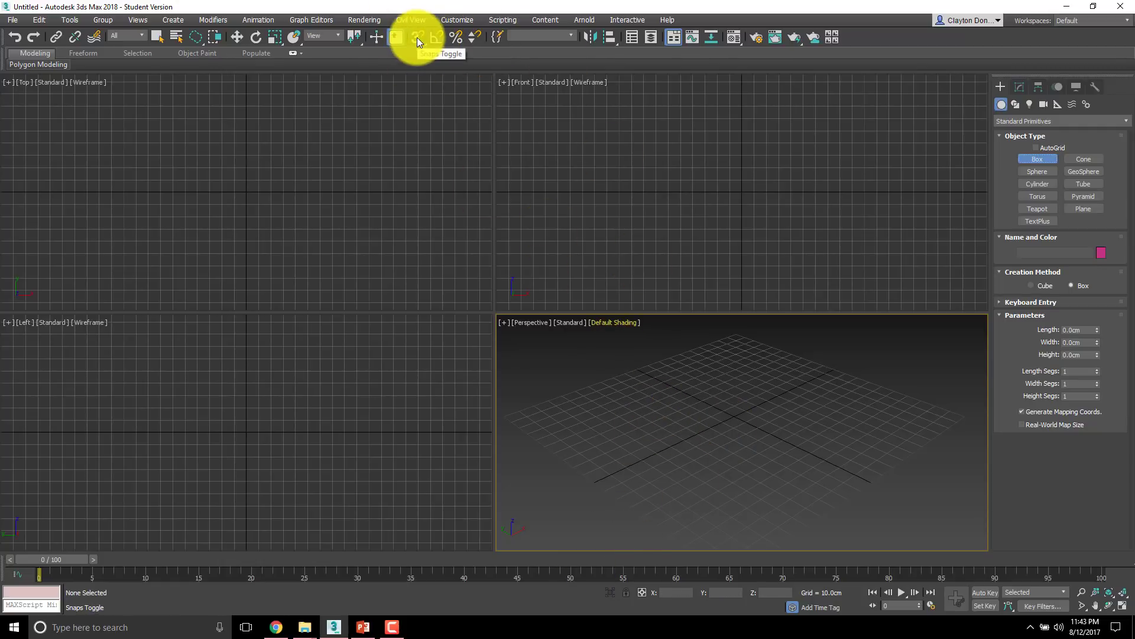
key("s")
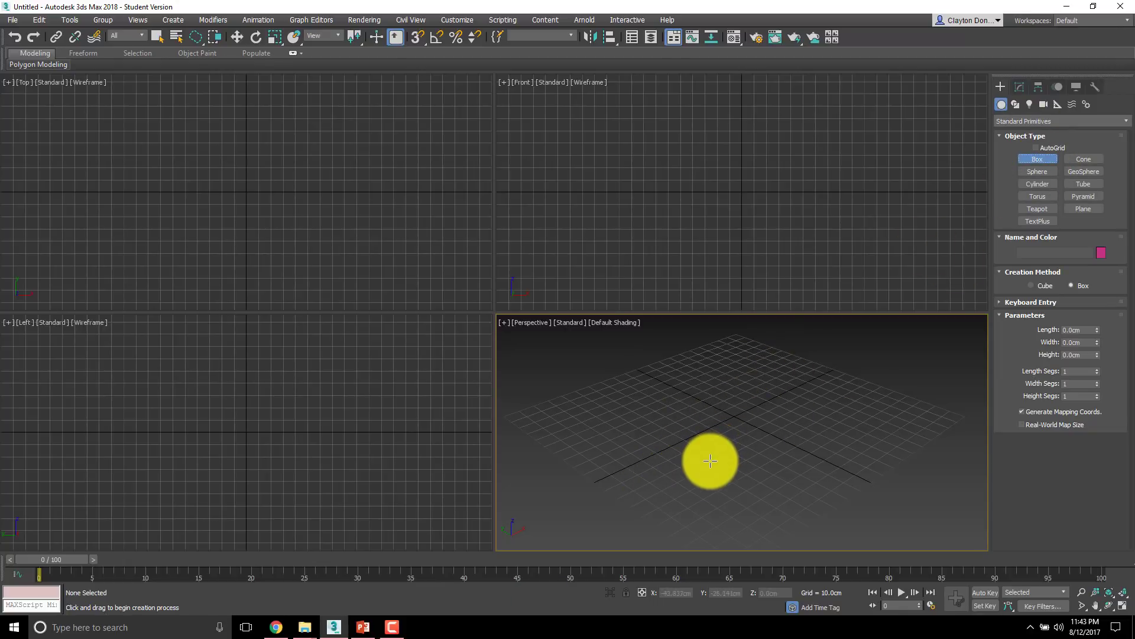
left_click_drag(706, 467, 726, 382)
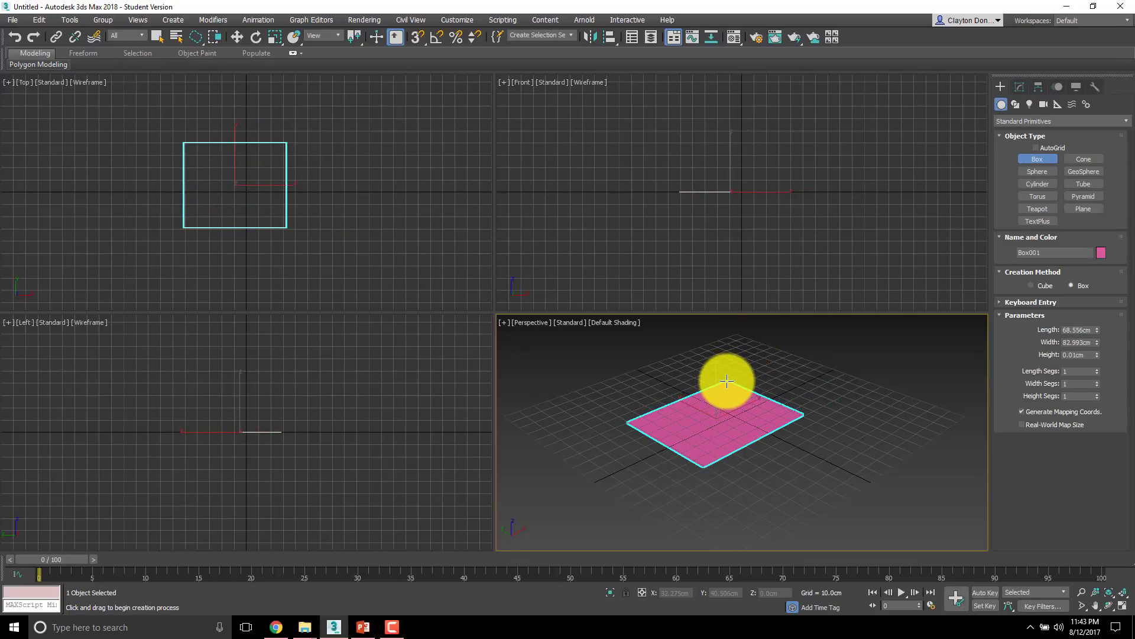
left_click(720, 336)
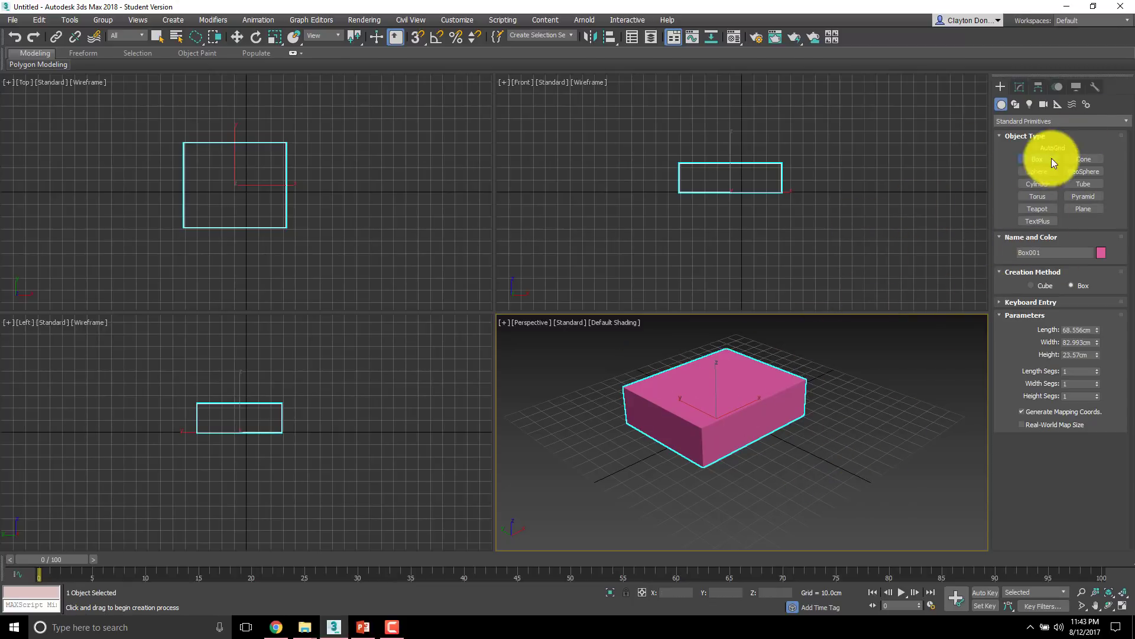
Create a second box beside the pink one in the Perspective viewport, about 40.8 cm long, 85.6 cm wide and 14.4 cm high
left_click(1030, 163)
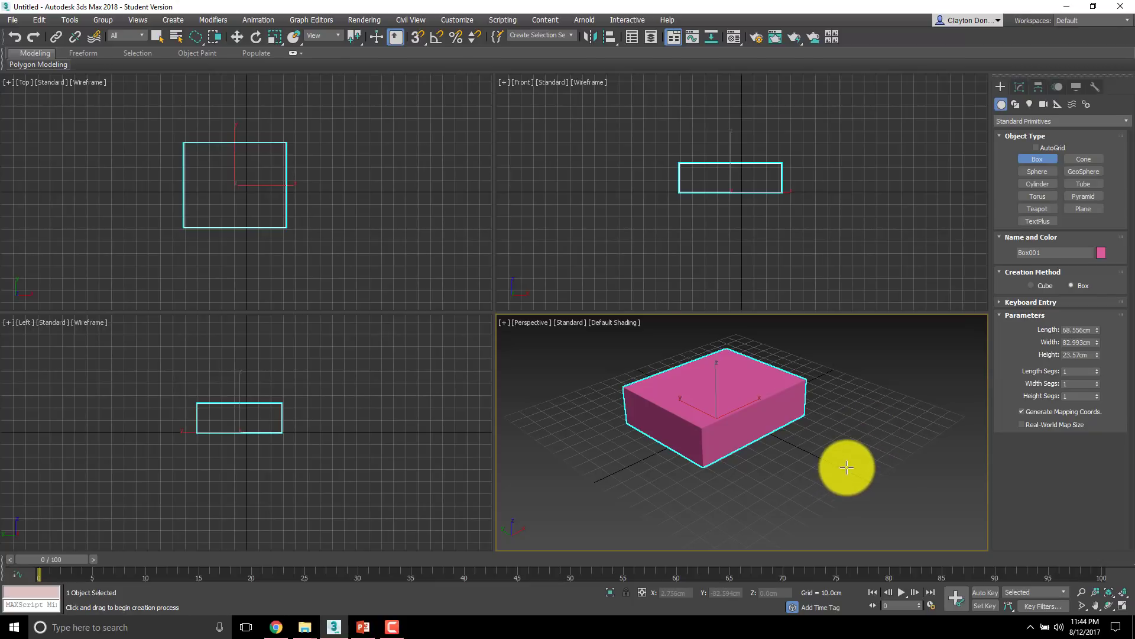
left_click_drag(847, 467, 874, 393)
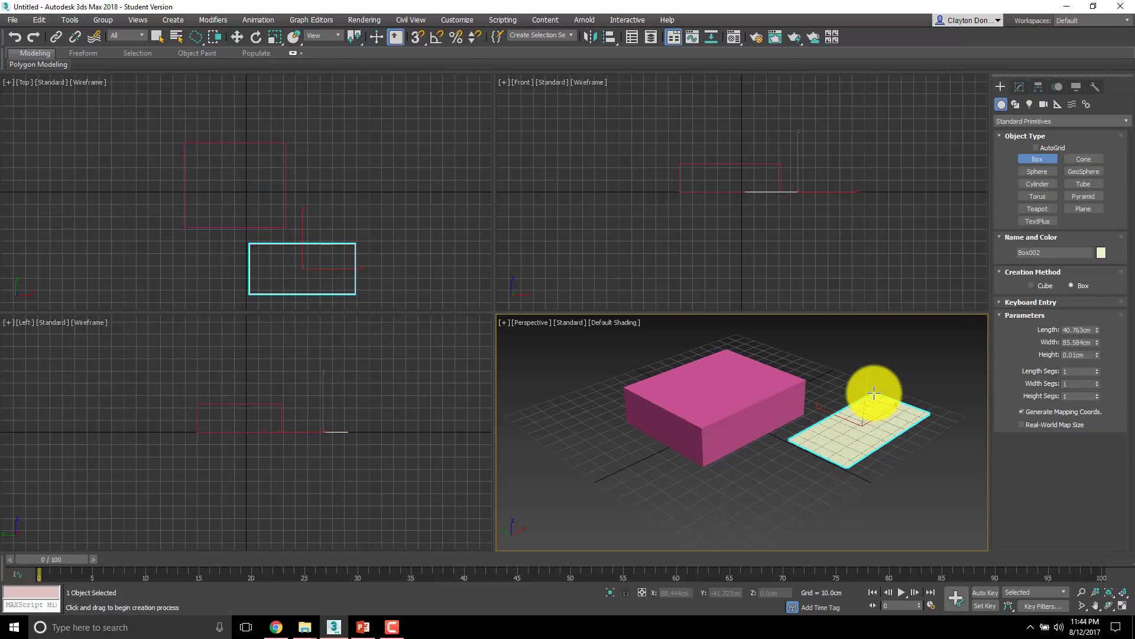
left_click(869, 367)
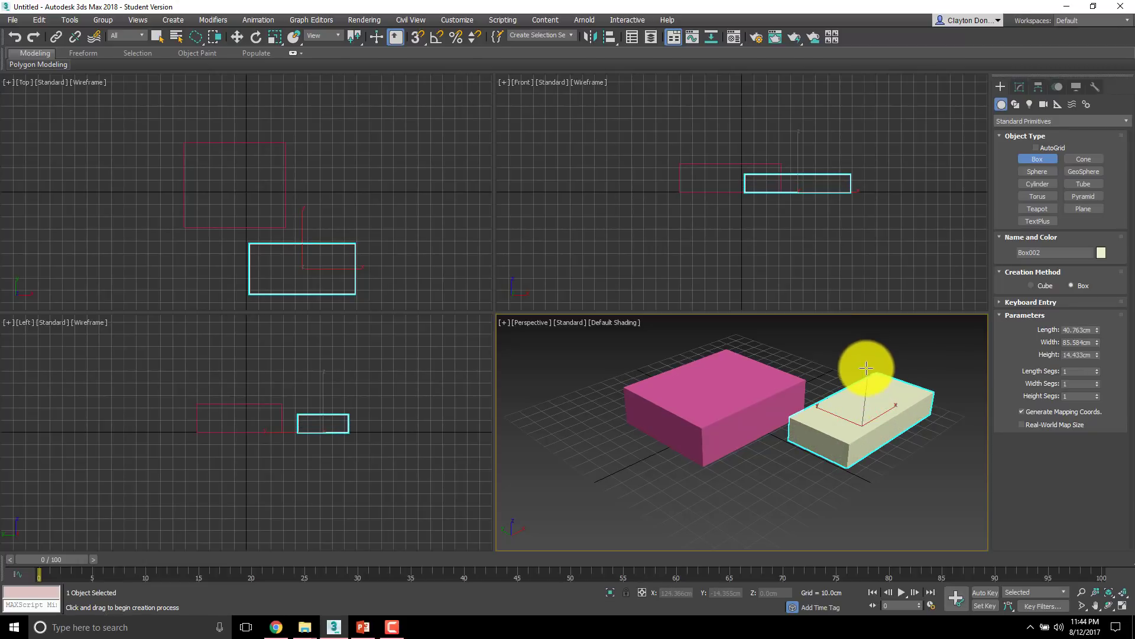
Delete the pink box using the Select tool in the Perspective viewport
key("q")
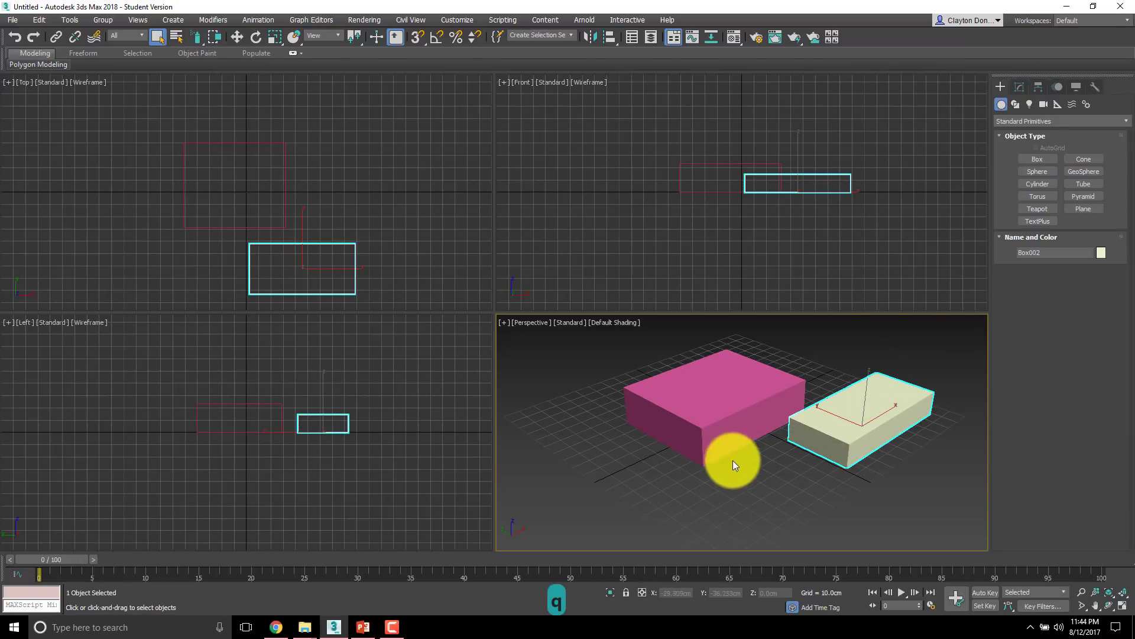
left_click(763, 392)
key("Delete")
Move the beige box along its X and Y axes to about X -3.9 cm and Y -11.5 cm
left_click(836, 426)
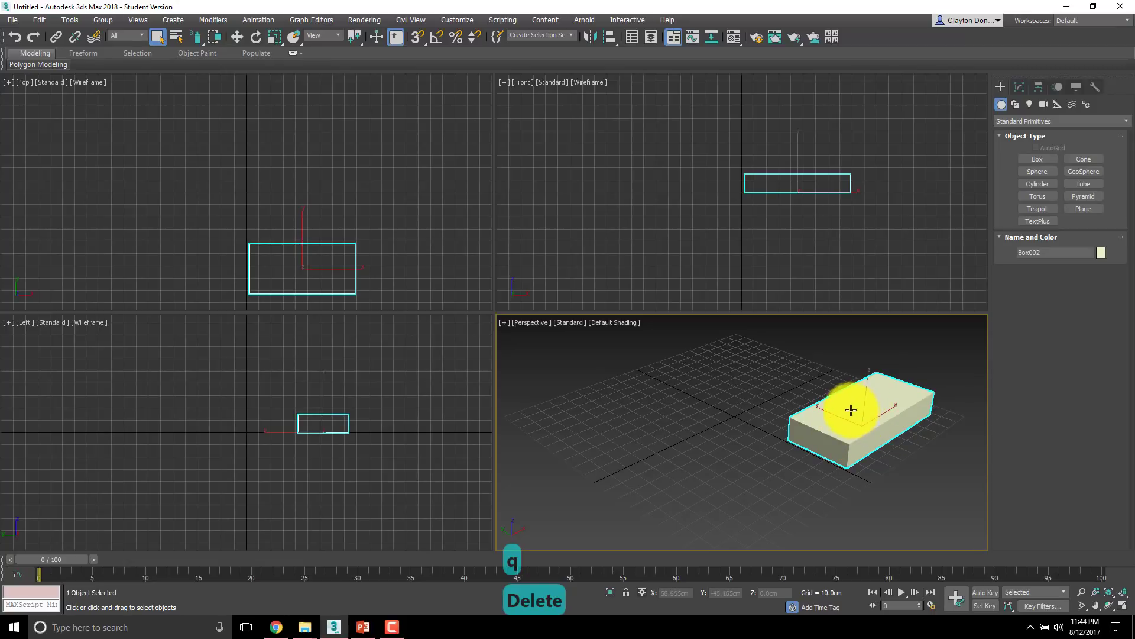
key("w")
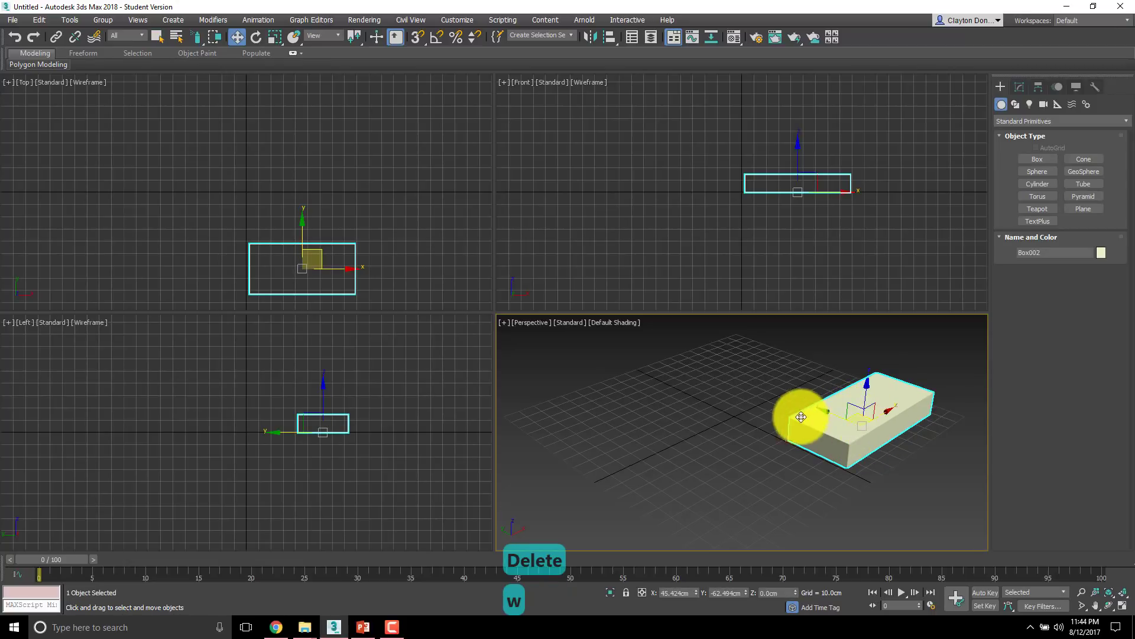
left_click_drag(882, 408, 835, 448)
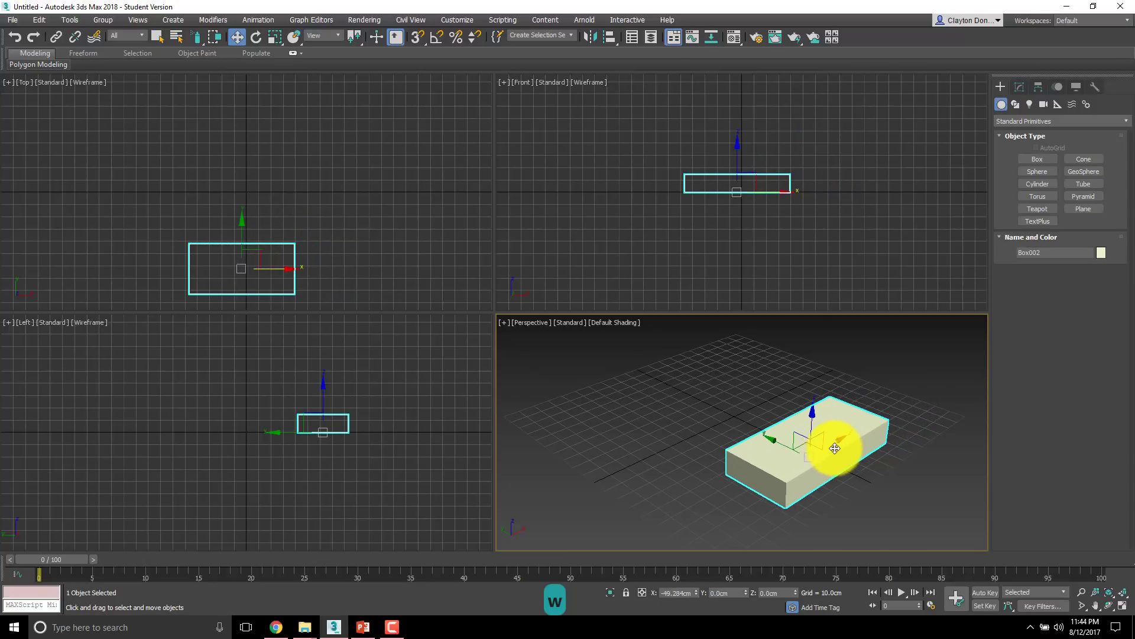
left_click(236, 38)
left_click_drag(793, 451, 720, 405)
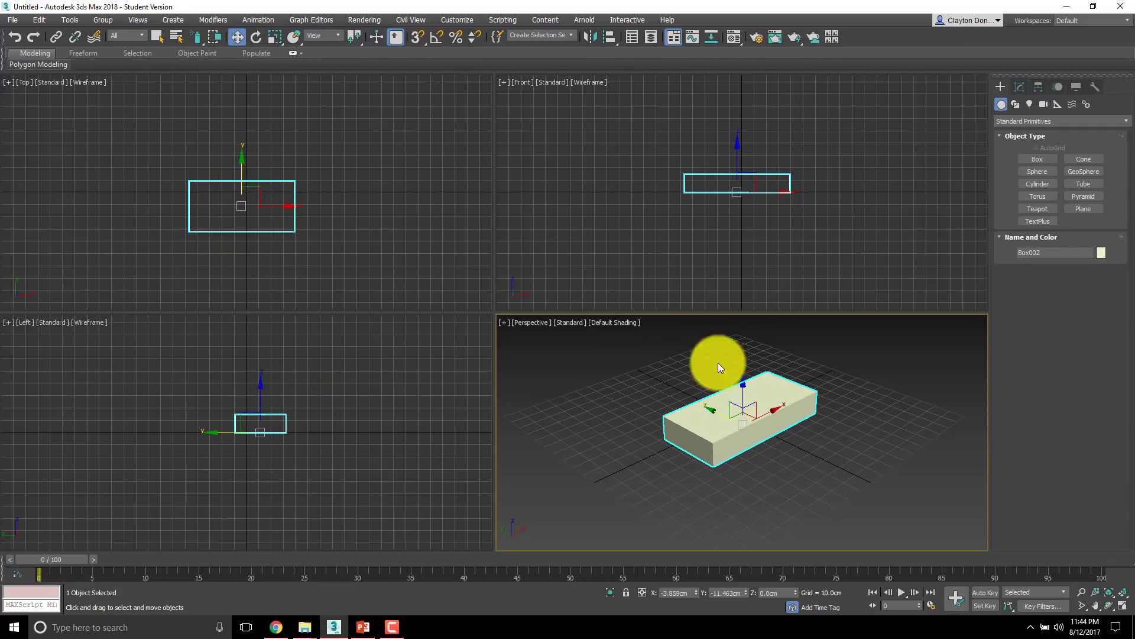
Move the box up and down along Z, and reposition it at about X -13.5 cm, Y -34 cm, Z 2.6 cm
mouse_move(757, 394)
middle_mouse_down("alt")
mouse_move(790, 406)
mouse_move(776, 398)
mouse_move(776, 418)
mouse_move(745, 392)
middle_mouse_up("alt")
mouse_move(746, 392)
left_mouse_down()
mouse_move(745, 363)
mouse_move(754, 408)
mouse_move(742, 392)
left_mouse_up()
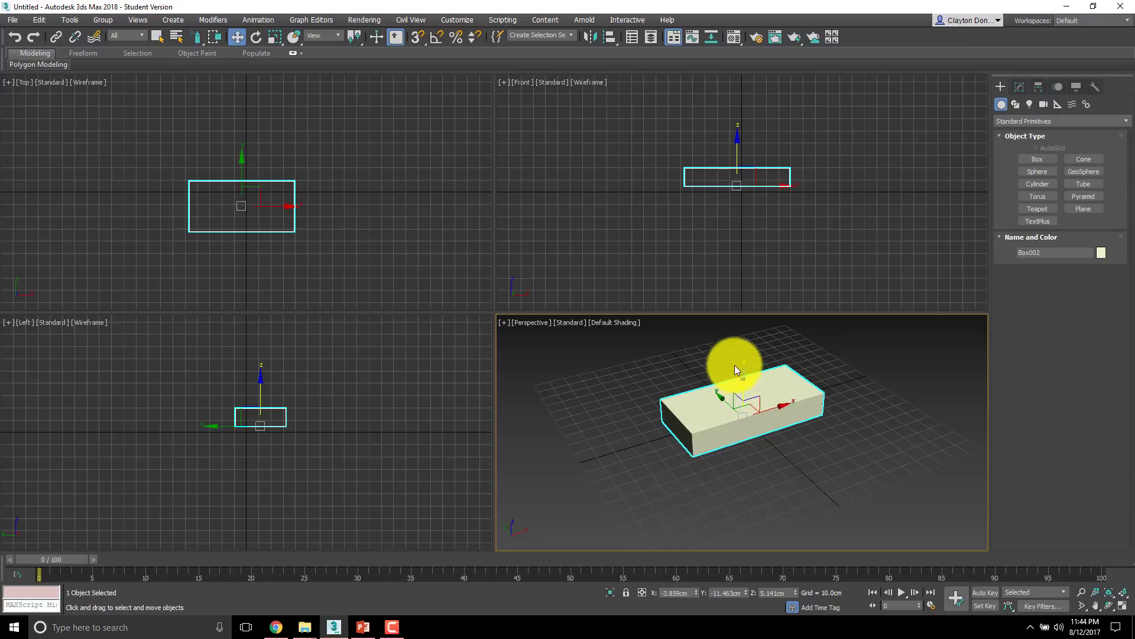
mouse_move(744, 386)
left_mouse_down()
mouse_move(744, 399)
mouse_move(738, 370)
mouse_move(746, 402)
mouse_move(735, 393)
left_mouse_up()
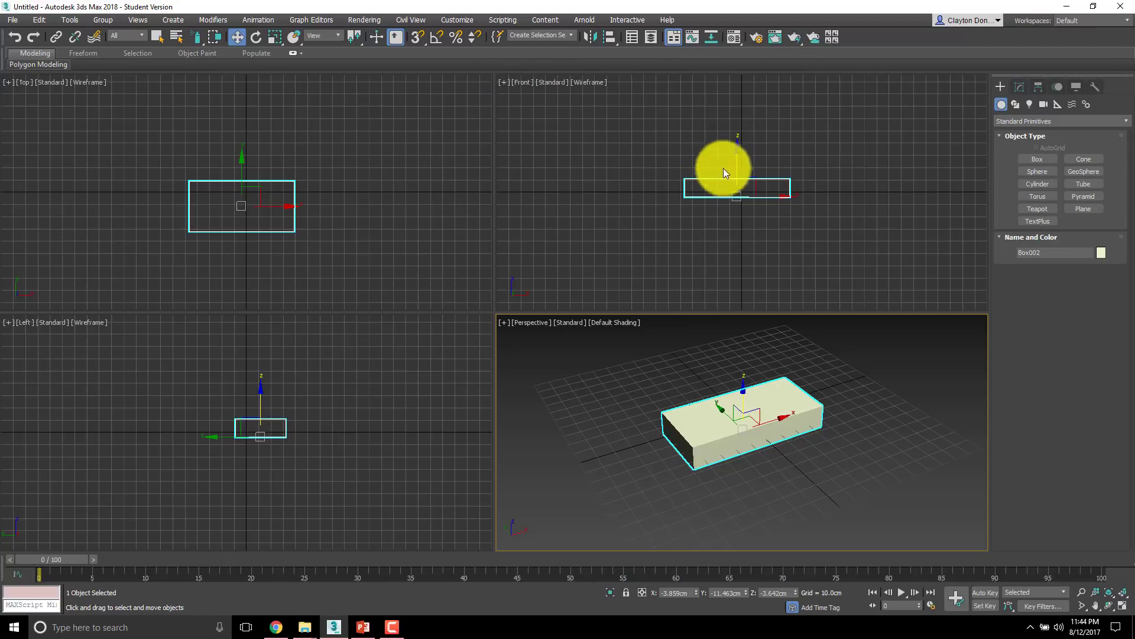
left_click_drag(736, 407, 760, 425)
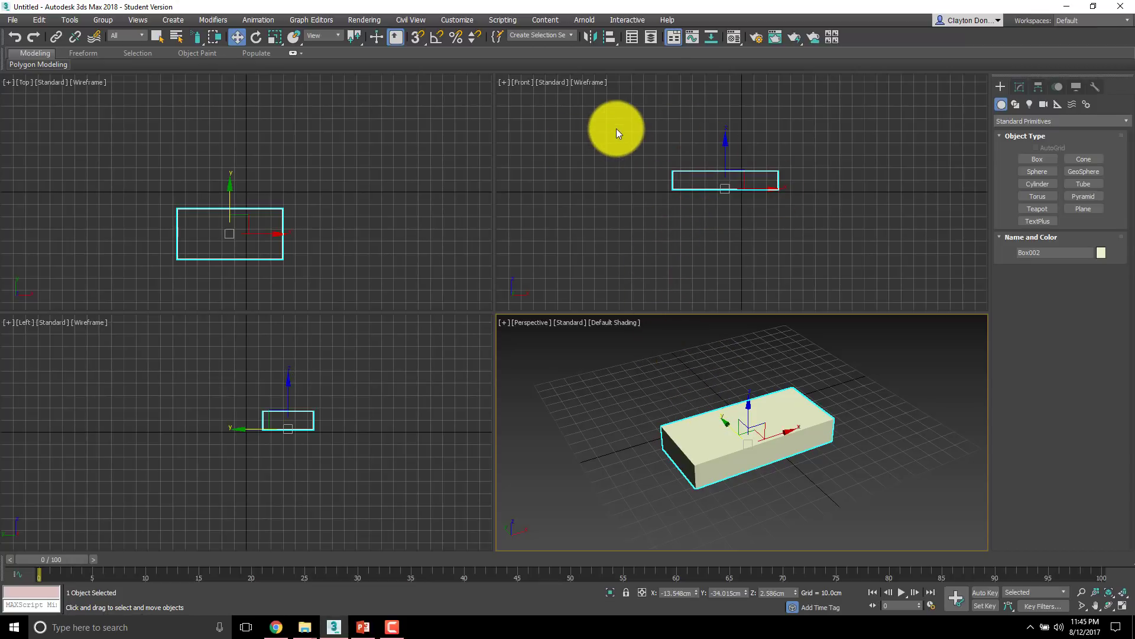
Activate the Front, Top and Left viewports in turn without changing the selection, ending with Perspective active
right_click(584, 190)
right_click(452, 204)
right_click(416, 375)
right_click(479, 223)
right_click(503, 218)
right_click(445, 211)
right_click(427, 377)
right_click(427, 262)
right_click(566, 237)
right_click(623, 490)
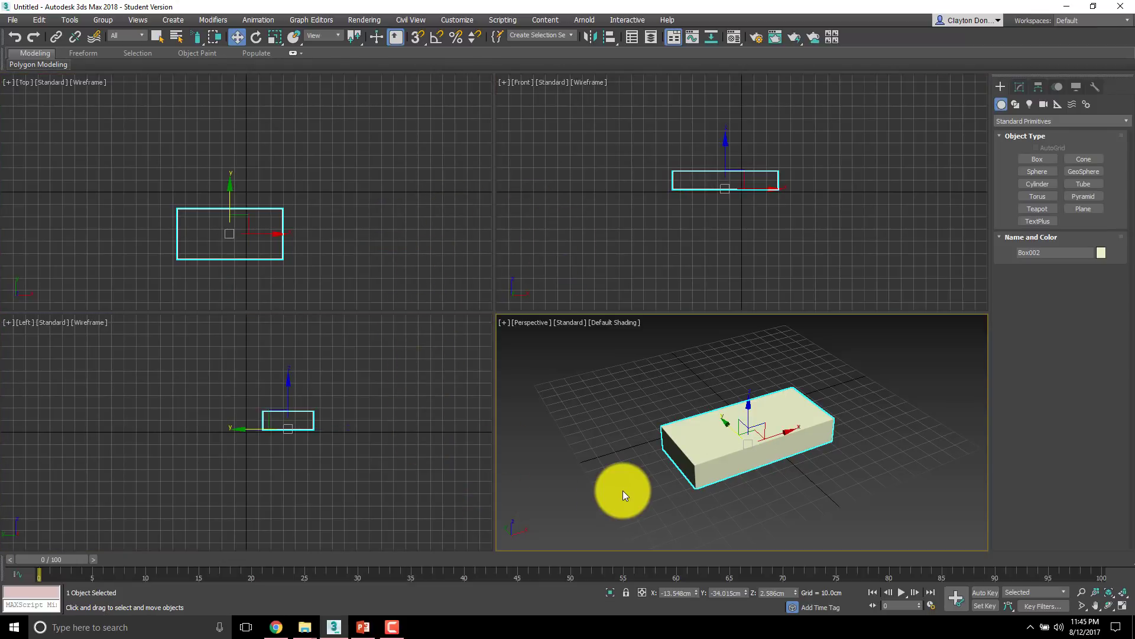
type("o")
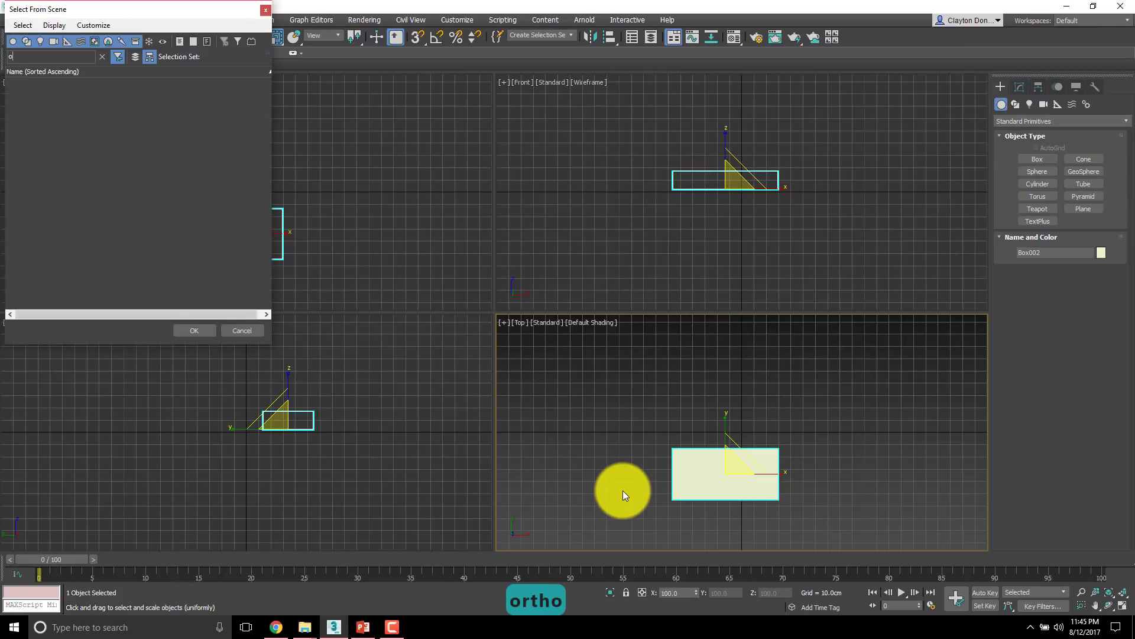
type("rthographic")
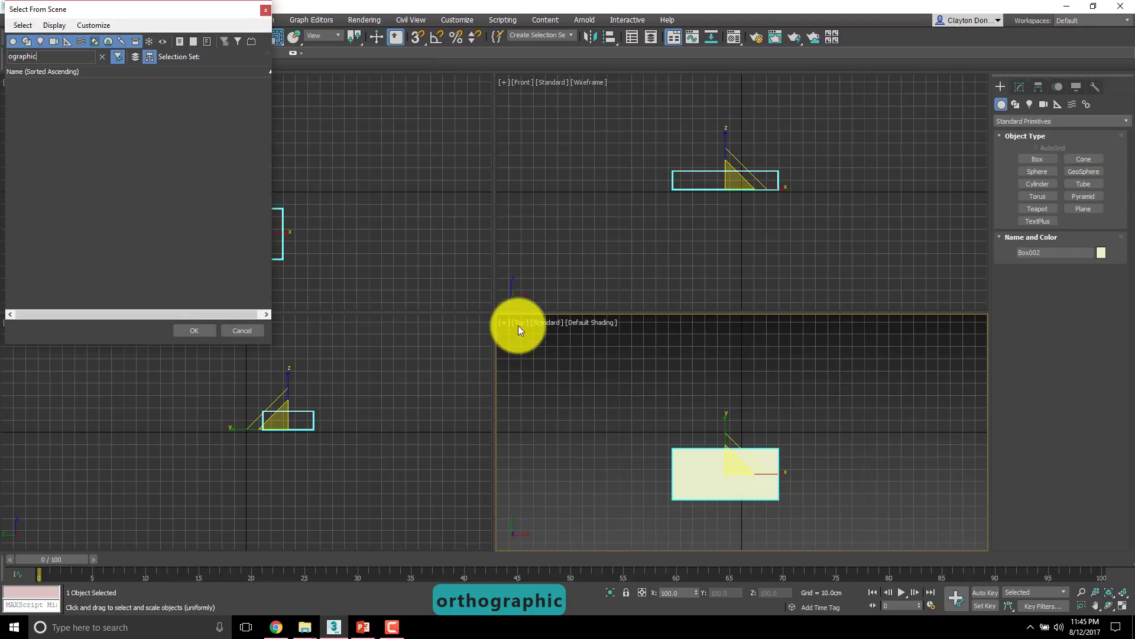
left_click(269, 10)
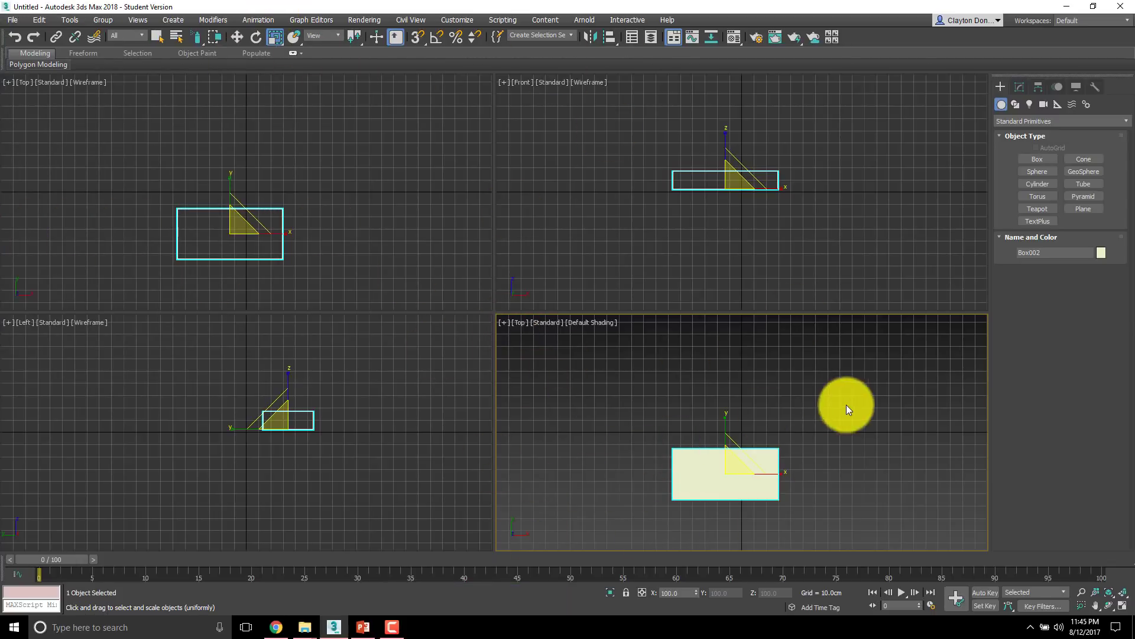
key("w")
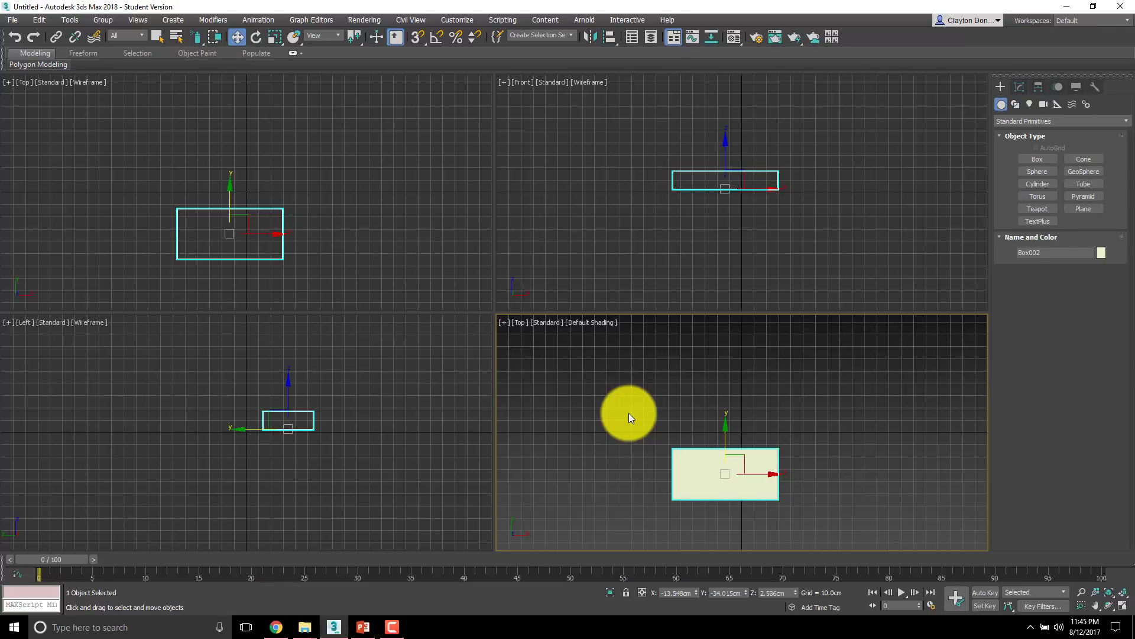
key("p")
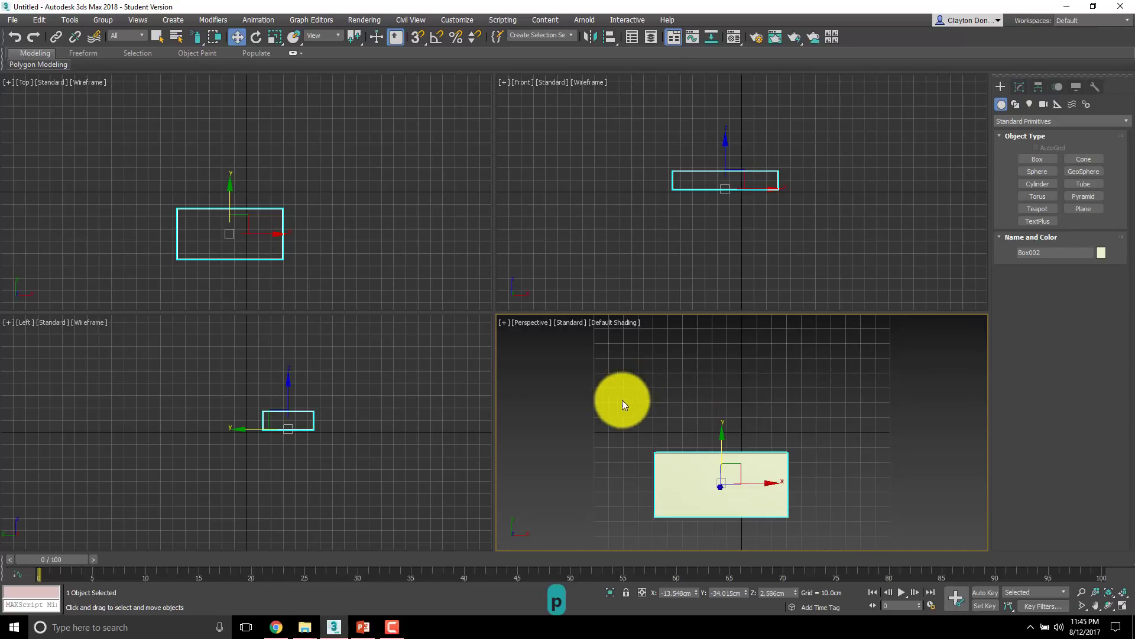
Orbit and zoom in on the box in the Perspective viewport and change that viewport's shading to Wireframe Override
middle_click_drag(644, 413, 741, 404, "alt")
scroll(766, 414, "up", 5)
scroll(741, 403, "up", 1)
left_click(620, 321)
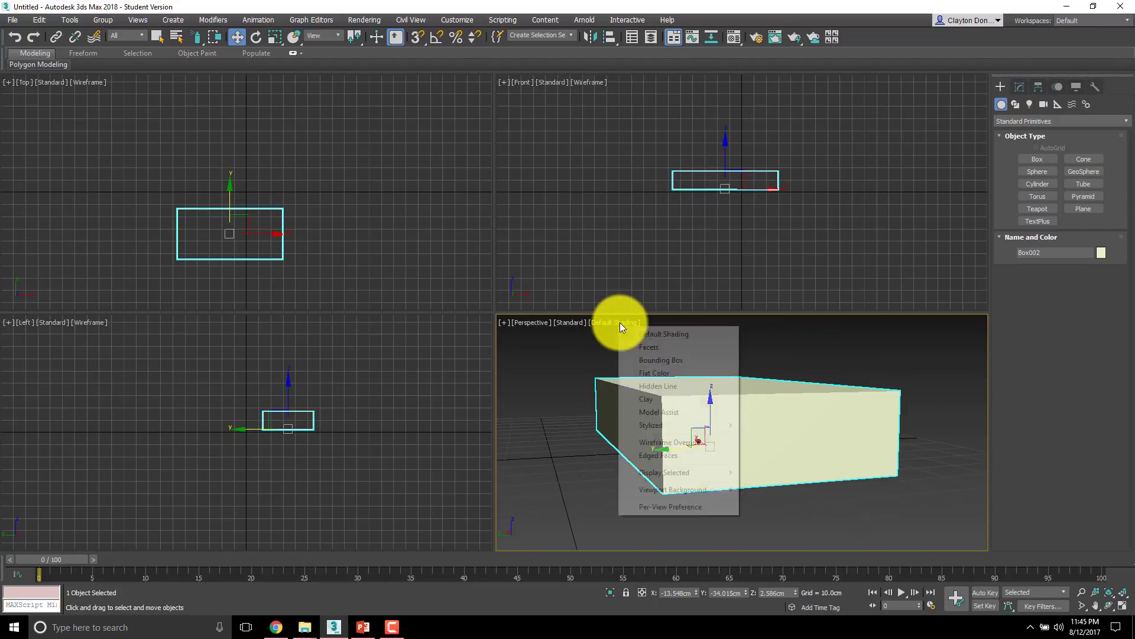
left_click(642, 442)
middle_click_drag(680, 420, 591, 419, "alt")
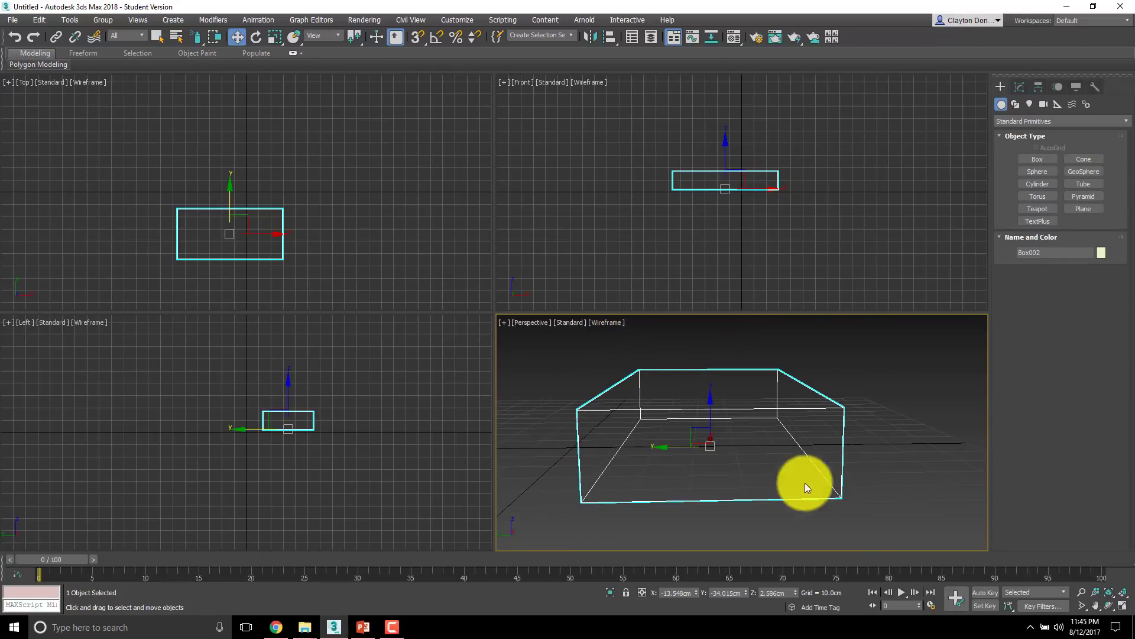
Pan and zoom the Front viewport to get a closer view of the box
middle_click_drag(763, 246, 781, 252)
scroll(739, 163, "up", 5)
scroll(748, 185, "down", 3)
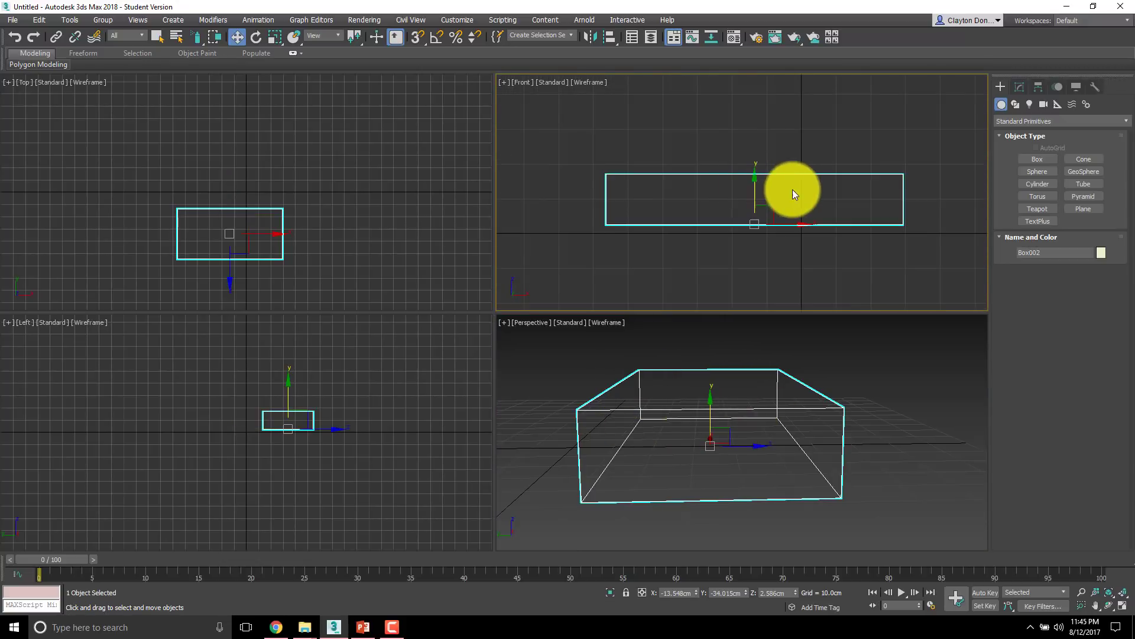
middle_click_drag(798, 185, 740, 165)
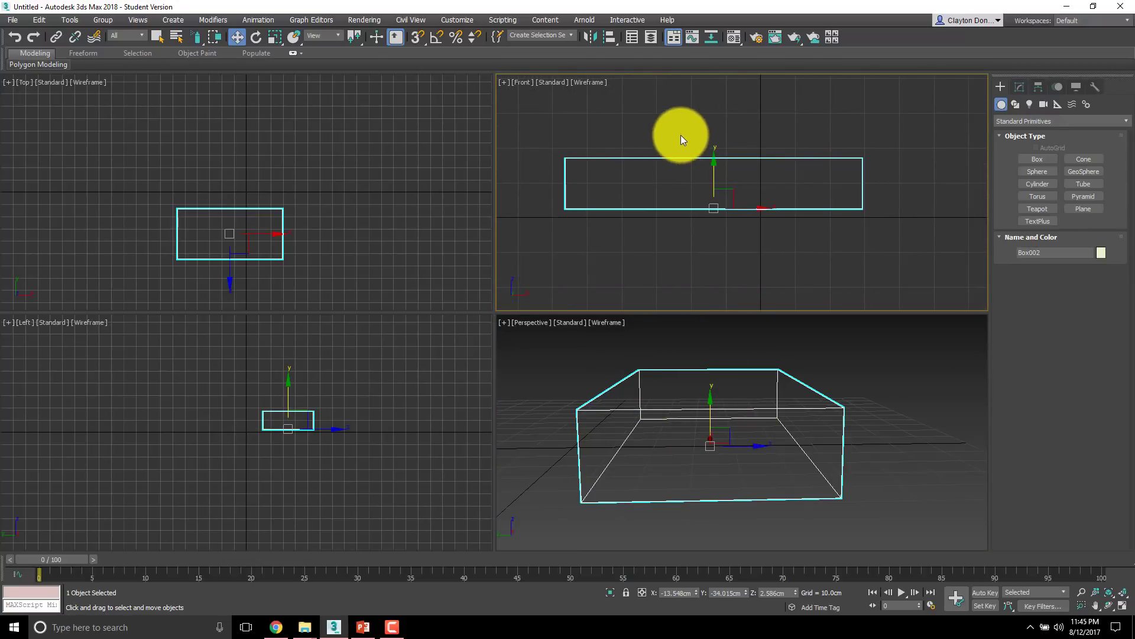
scroll(708, 112, "down", 2)
Orbit the Front viewport into an Orthographic view, and restore the Front view zoomed in on the box
middle_click_drag(711, 108, 706, 116, "alt")
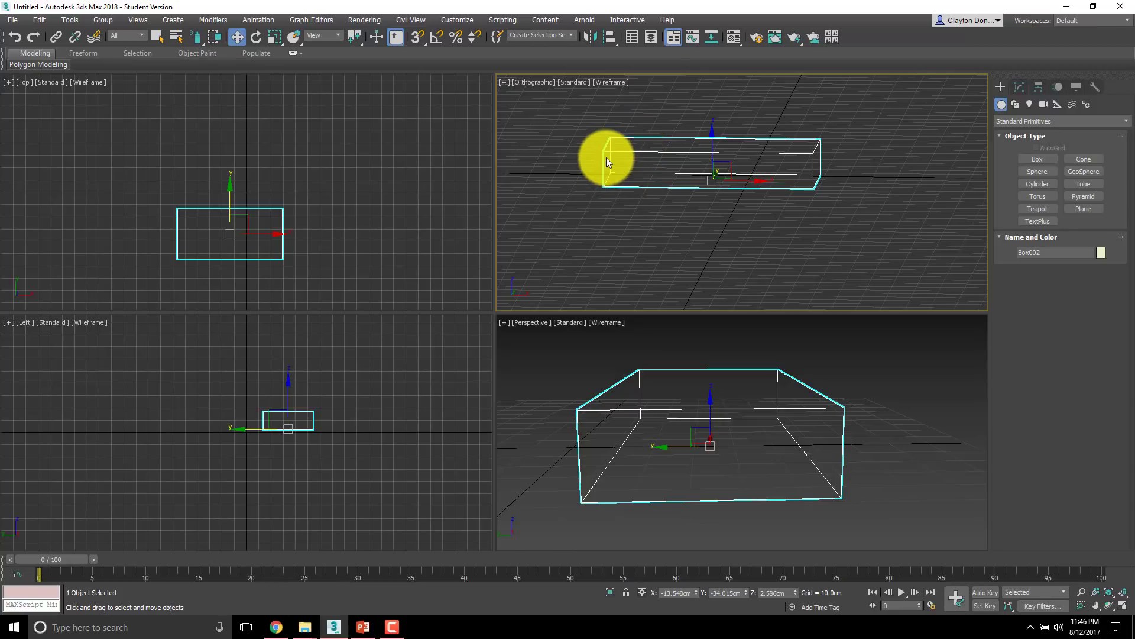
middle_click_drag(670, 204, 685, 164, "alt")
key("f")
scroll(683, 162, "up", 5)
middle_click_drag(800, 203, 724, 198)
Pan the Front, Top and Left viewports, and pan and orbit the Perspective viewport around the box
middle_click_drag(733, 446, 793, 390)
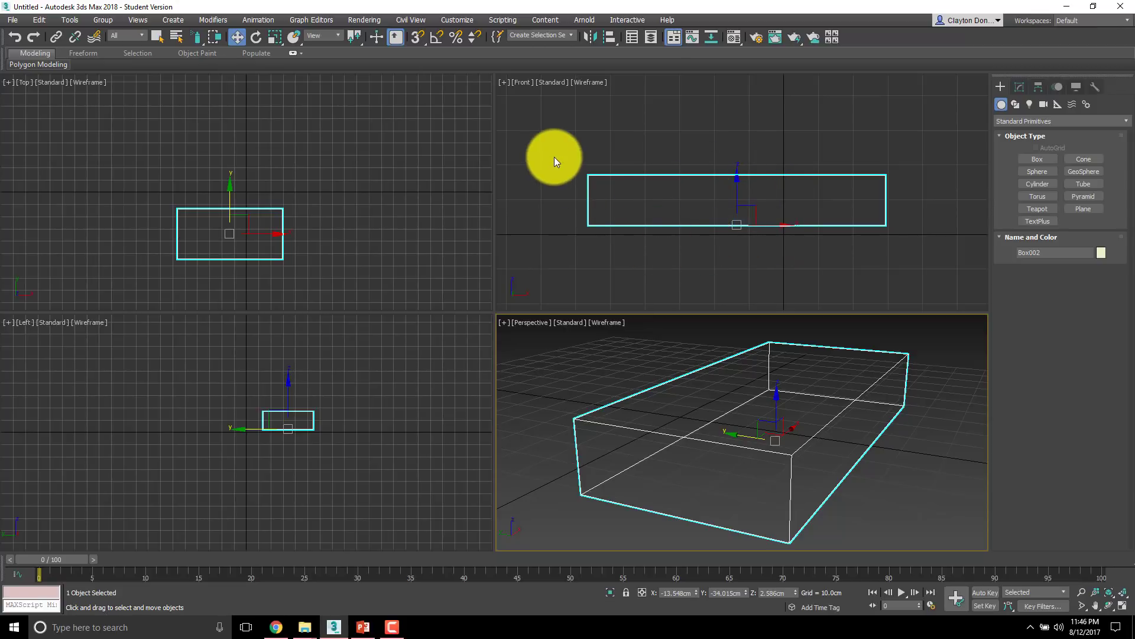
middle_click_drag(693, 220, 708, 244)
middle_click_drag(665, 380, 743, 353, "alt")
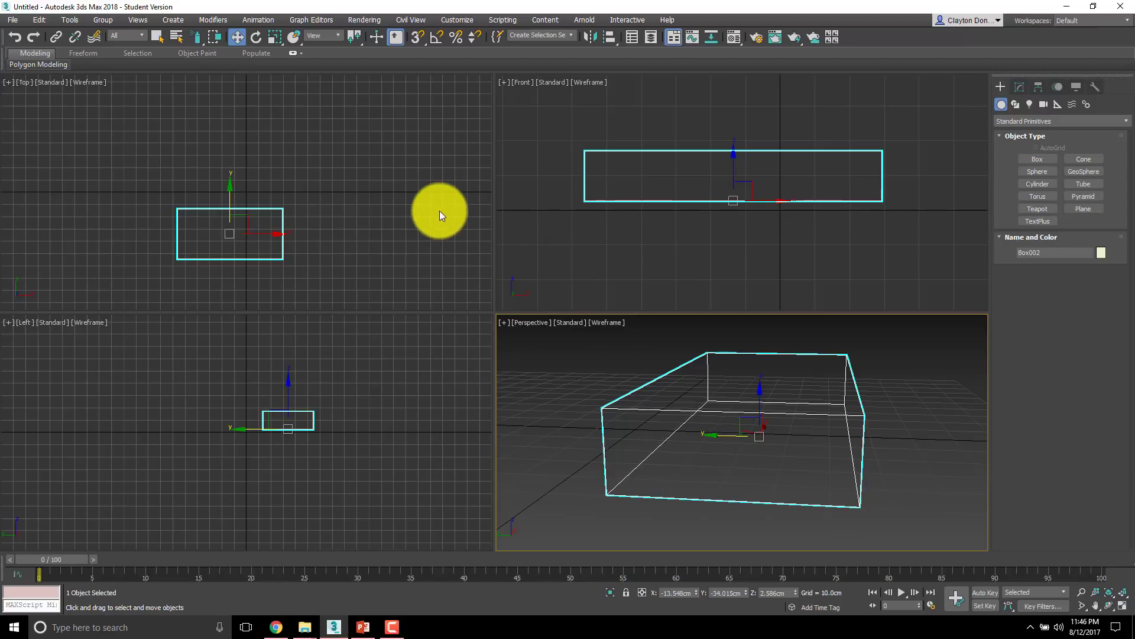
middle_click_drag(274, 246, 327, 163)
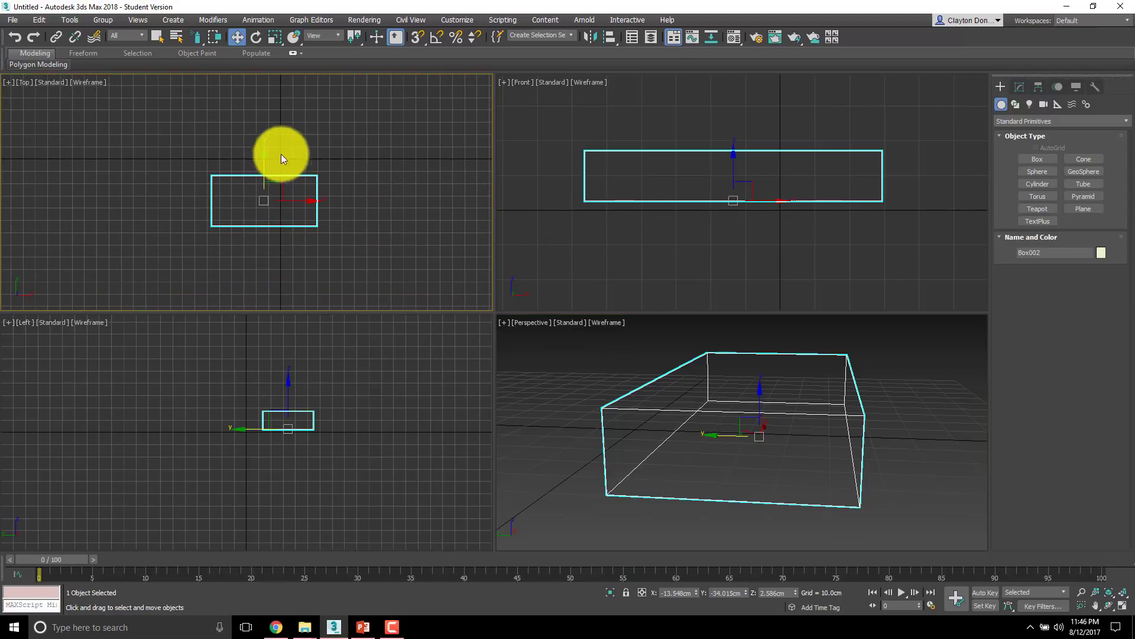
middle_click_drag(48, 333, 13, 330)
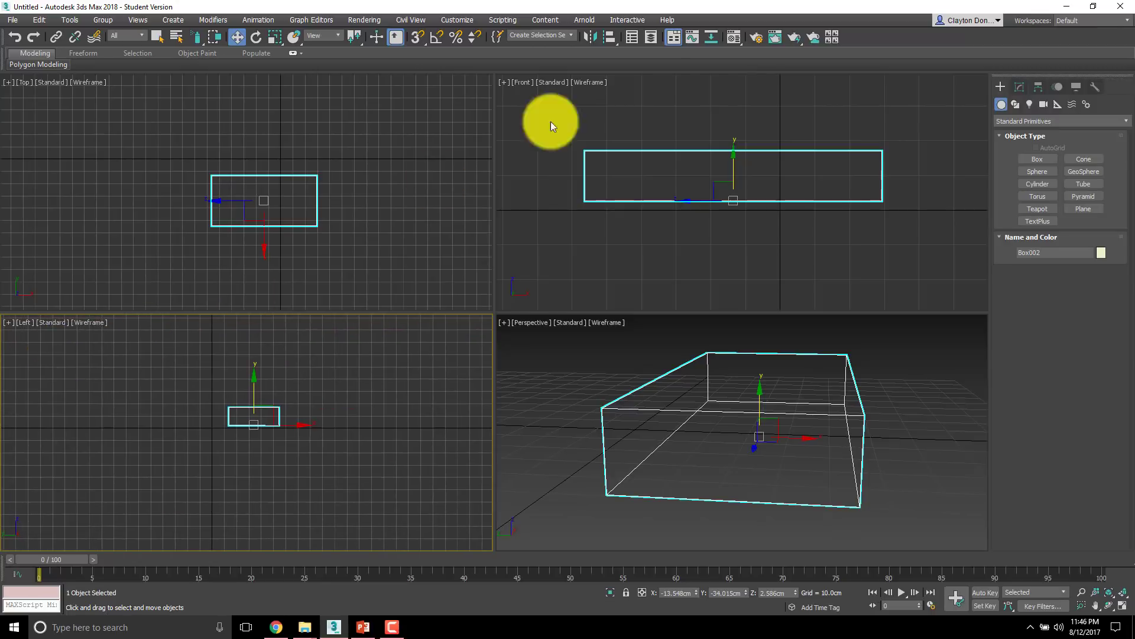
mouse_move(697, 109)
middle_mouse_down()
mouse_move(671, 114)
mouse_move(689, 112)
middle_mouse_up()
middle_click_drag(701, 386, 733, 383)
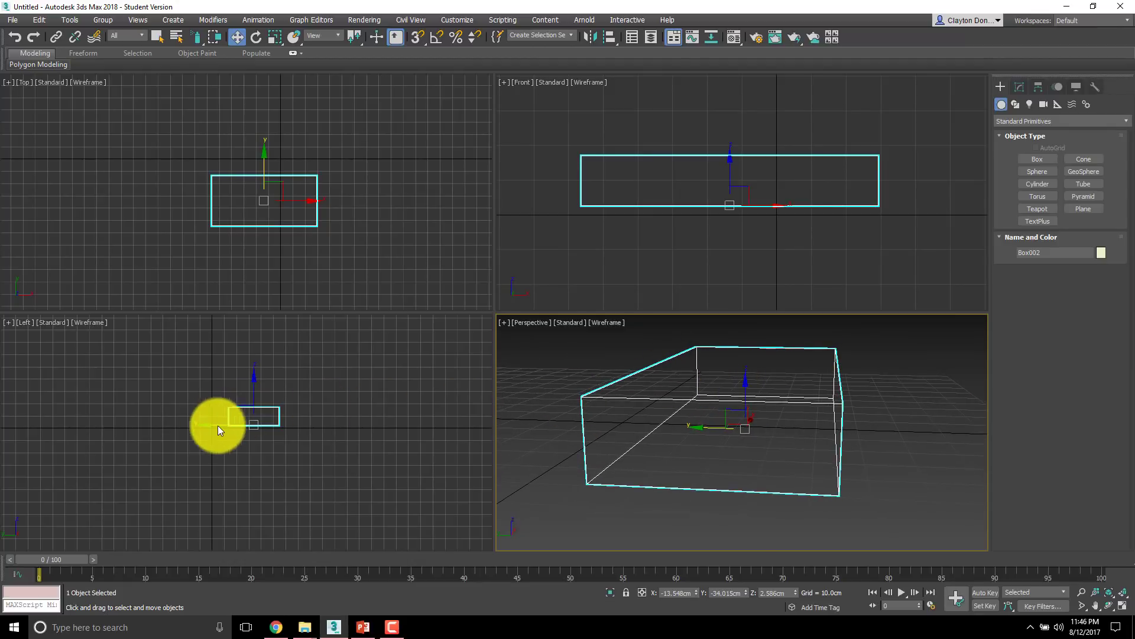
Deselect the box, reselect it in the Perspective viewport, and orbit and pan the view around it
key("ctrl+d")
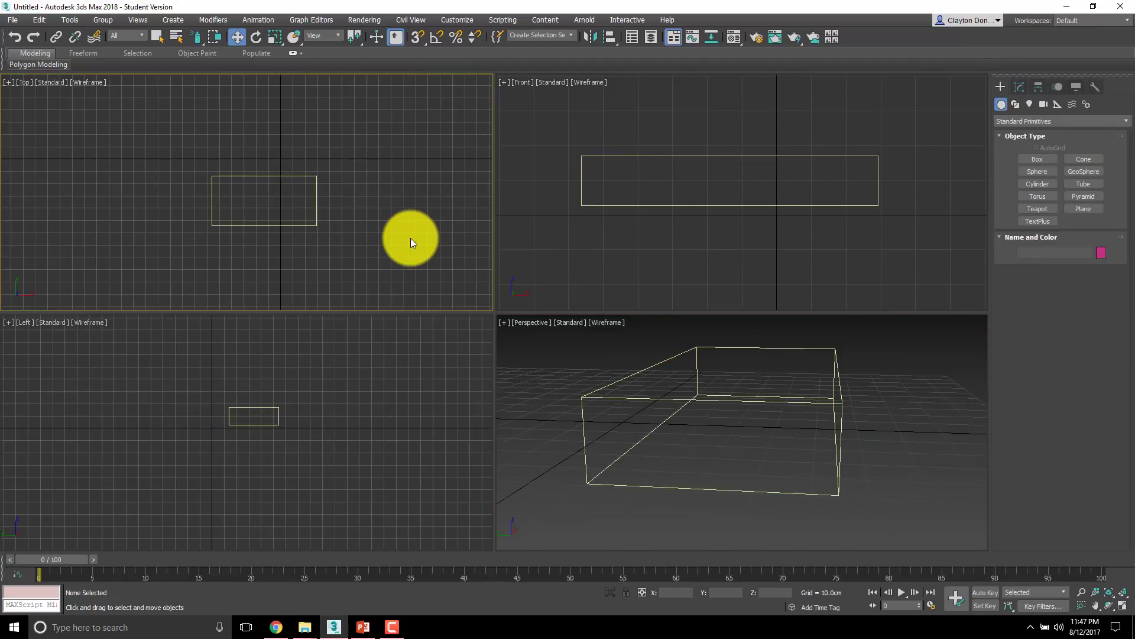
left_click(667, 417)
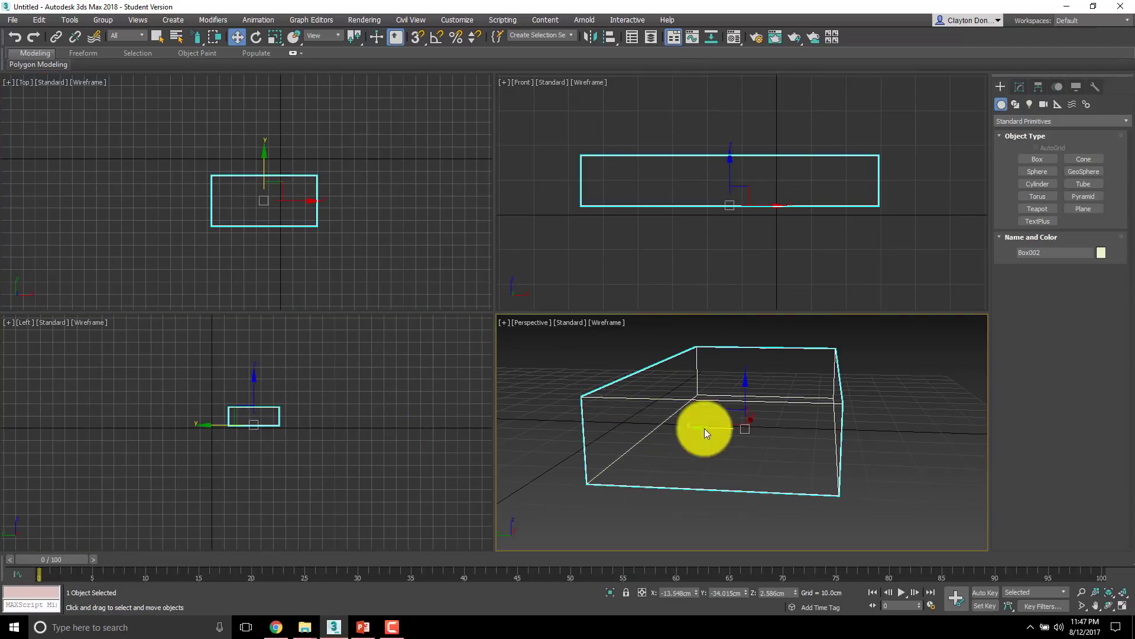
middle_click_drag(836, 405, 776, 411, "alt")
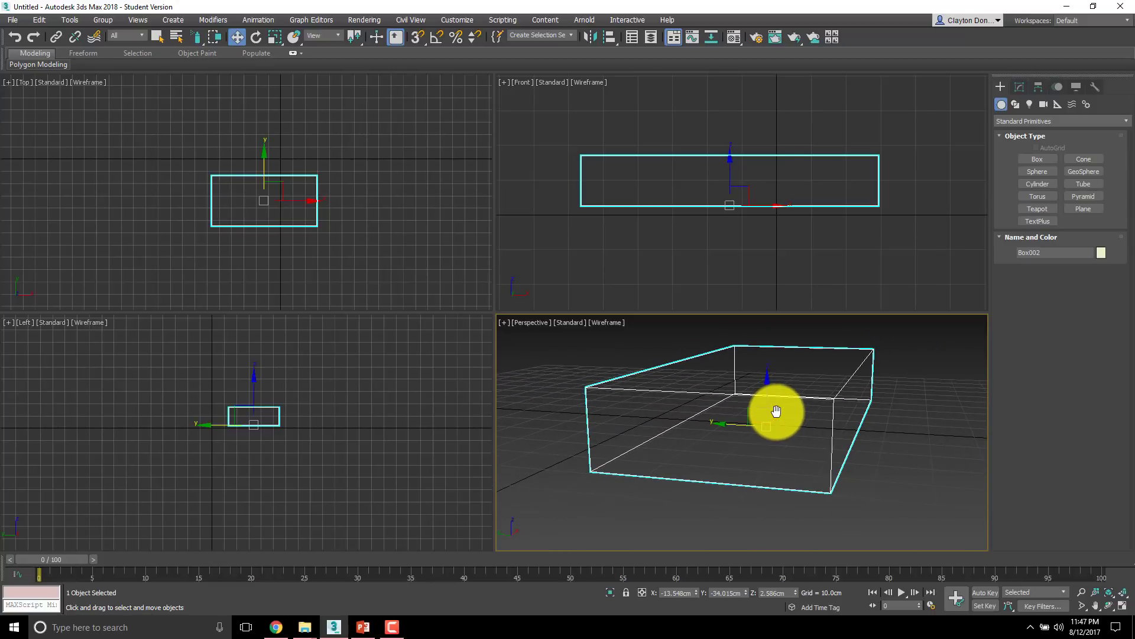
mouse_move(789, 420)
middle_mouse_down()
mouse_move(808, 415)
mouse_move(768, 406)
mouse_move(810, 436)
mouse_move(775, 400)
mouse_move(775, 413)
middle_mouse_up()
Zoom the Perspective viewport in and out on the box several times, finishing with the whole box in view
scroll(775, 413, "up", 6)
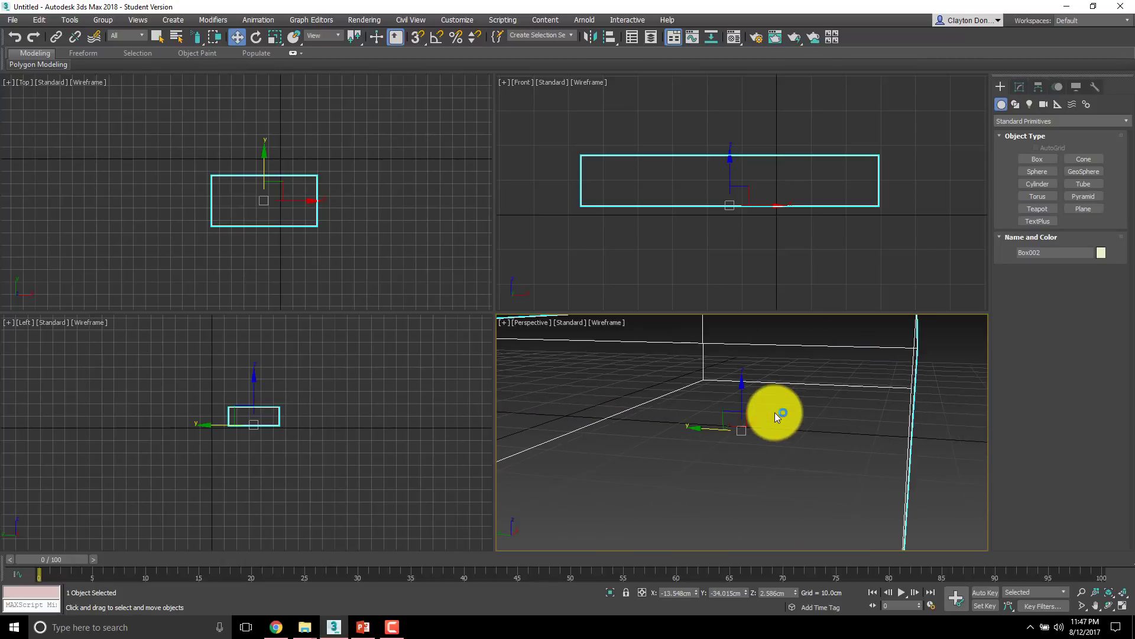
scroll(775, 413, "down", 6)
scroll(775, 414, "down", 6)
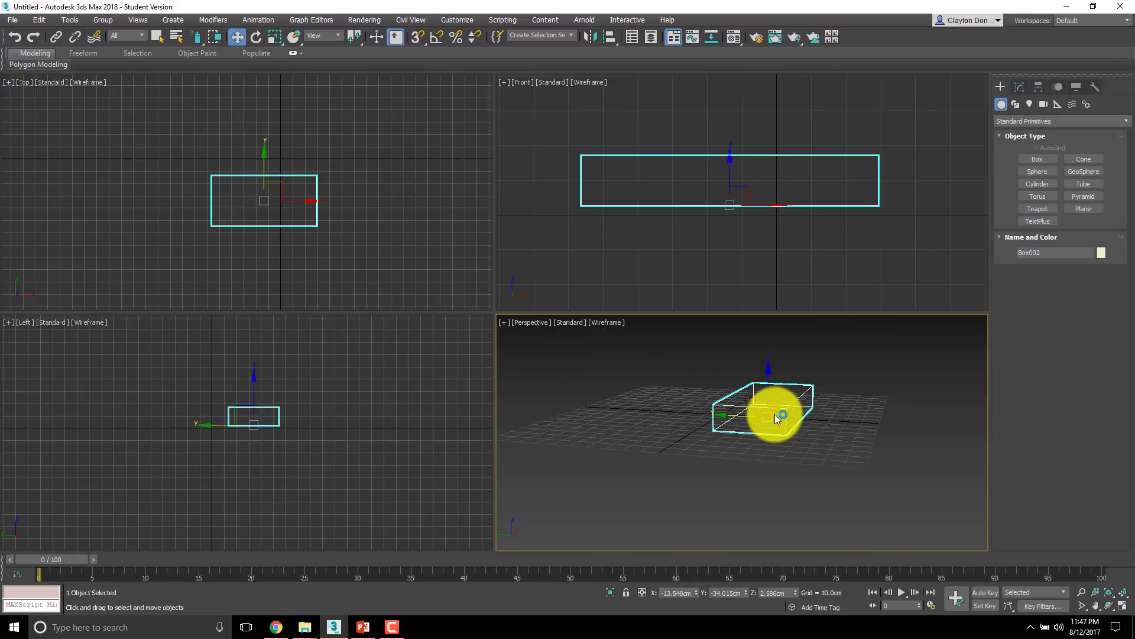
scroll(774, 415, "up", 3)
scroll(775, 415, "down", 3)
scroll(775, 414, "up", 5)
scroll(781, 408, "up", 5)
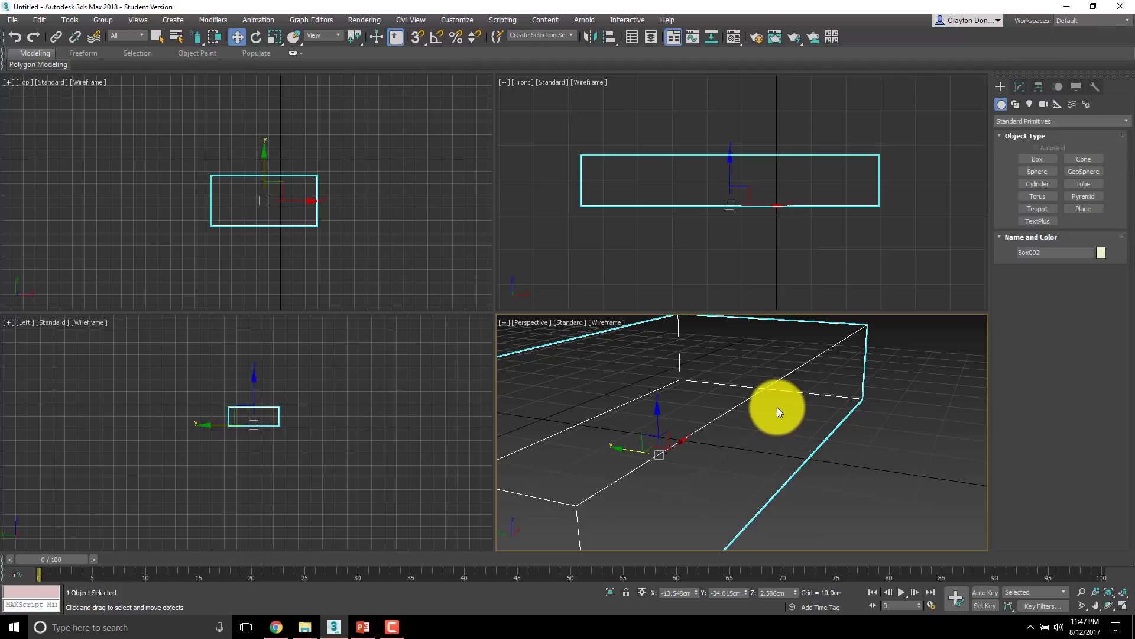
scroll(845, 393, "down", 4)
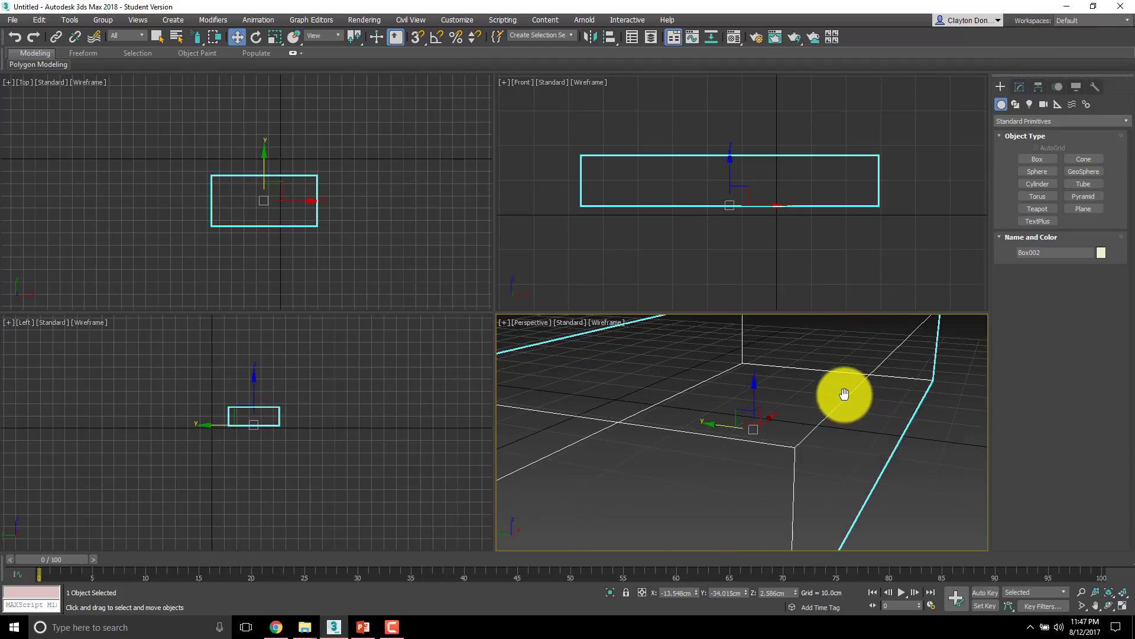
scroll(840, 394, "down", 2)
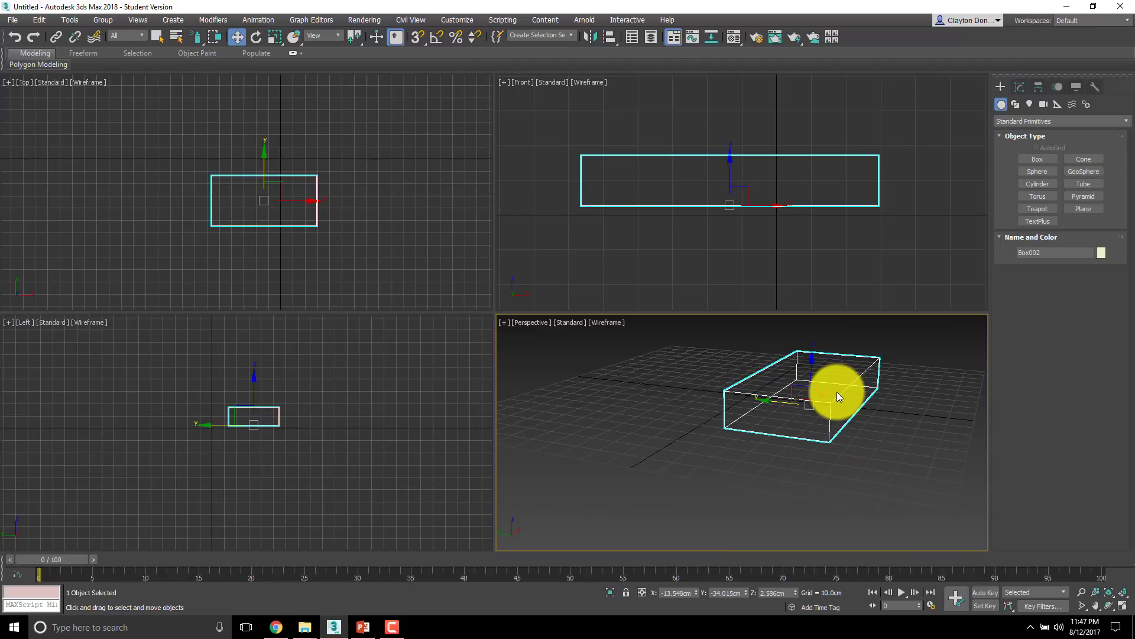
Zoom the Perspective viewport in and out on the box and pan it, finishing with a closer view
scroll(836, 392, "down", 2)
middle_click_drag(836, 391, 816, 409)
scroll(792, 398, "up", 3)
scroll(793, 403, "down", 2)
scroll(773, 403, "up", 4)
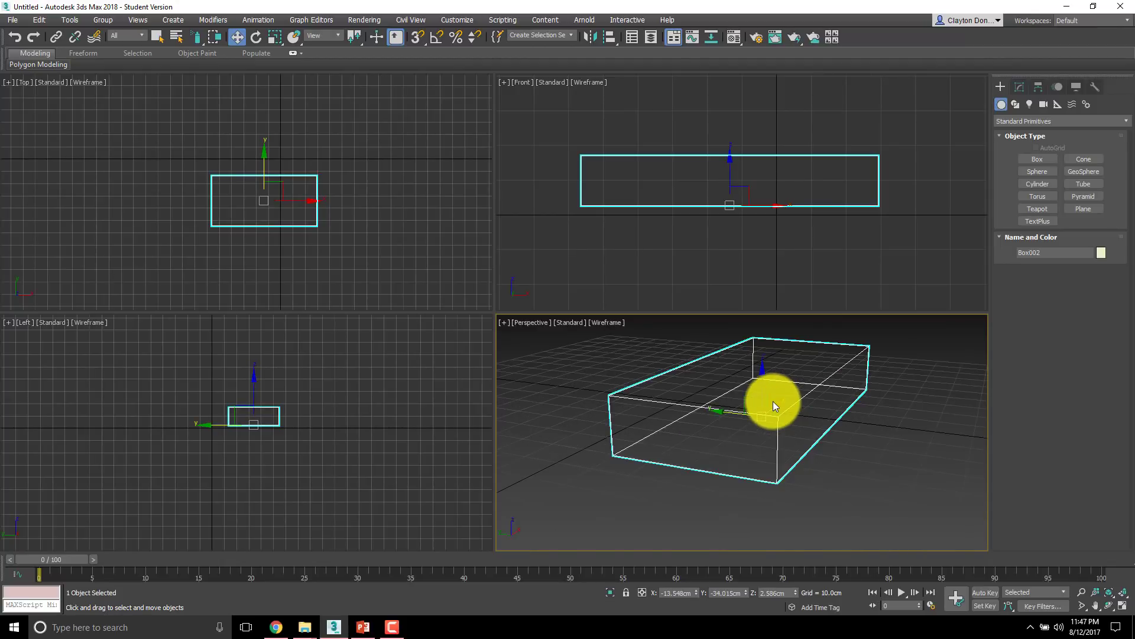
scroll(772, 400, "down", 5)
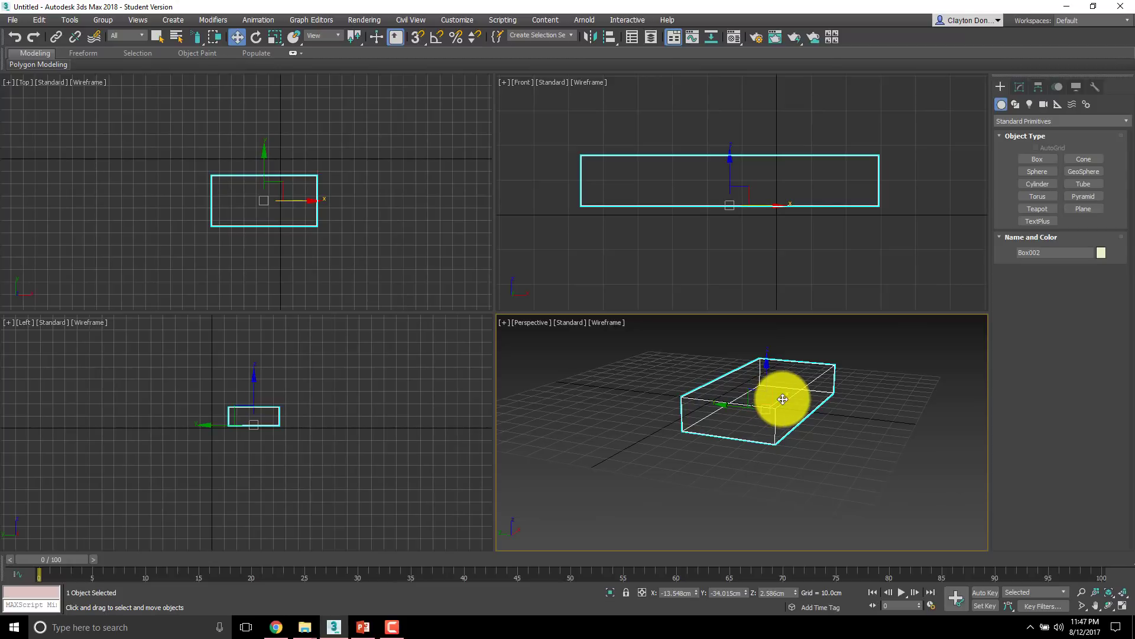
middle_click_drag(761, 406, 798, 404)
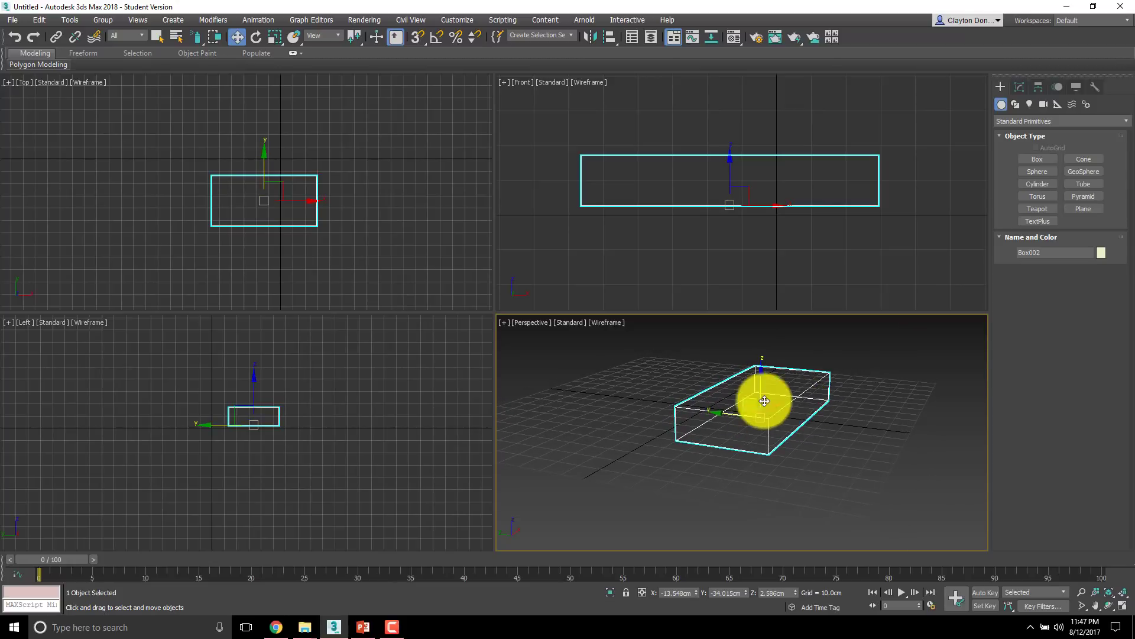
scroll(763, 402, "up", 2)
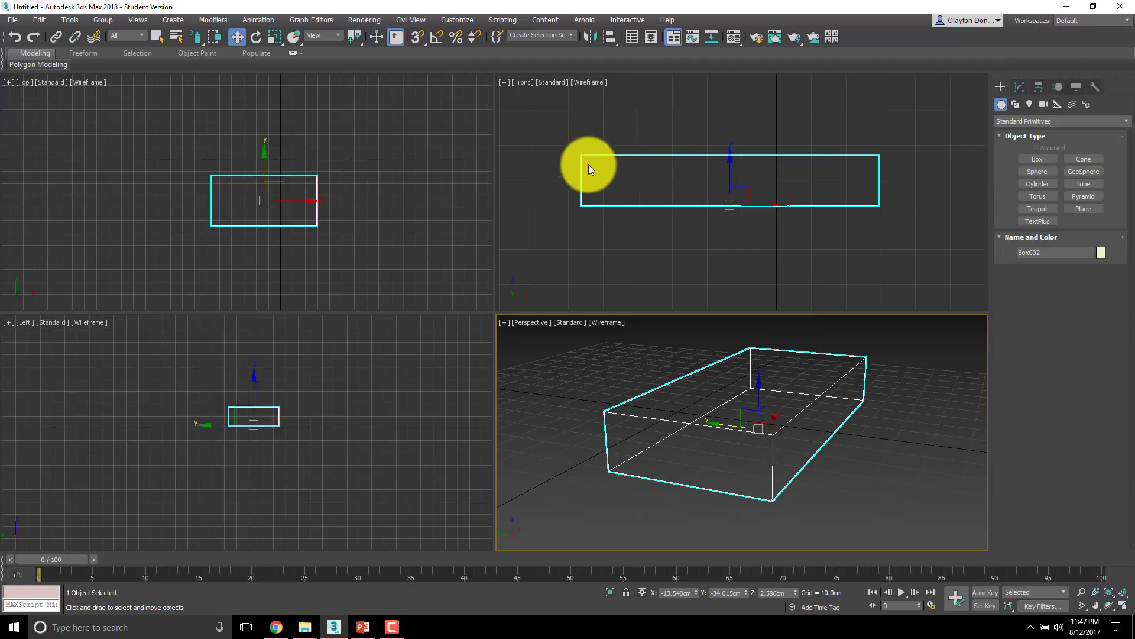
Pan the Front and Perspective viewports, orbit both around the box, and restore the Front view
middle_click_drag(722, 203, 795, 215)
middle_click_drag(862, 423, 871, 447)
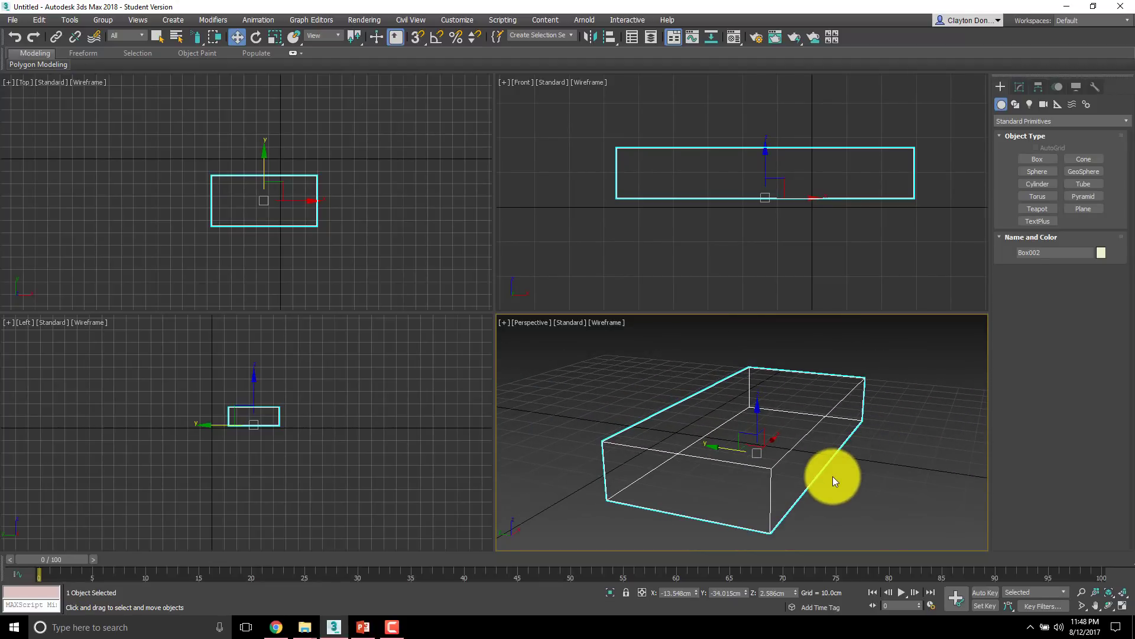
middle_click_drag(872, 450, 835, 323, "alt")
middle_click_drag(878, 210, 843, 183, "alt")
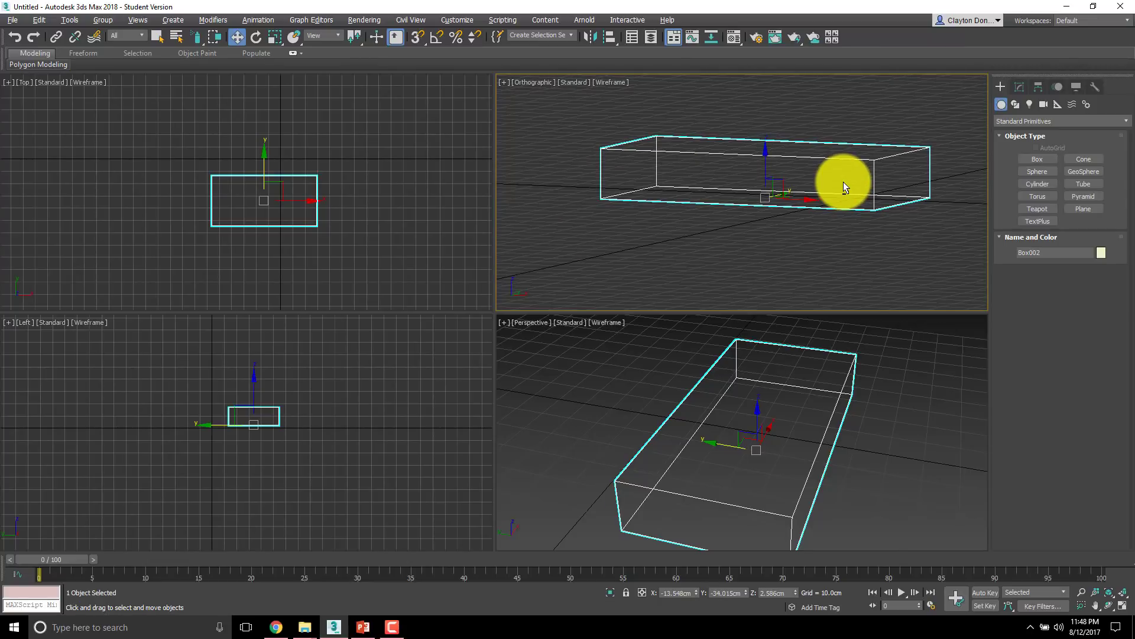
key("f")
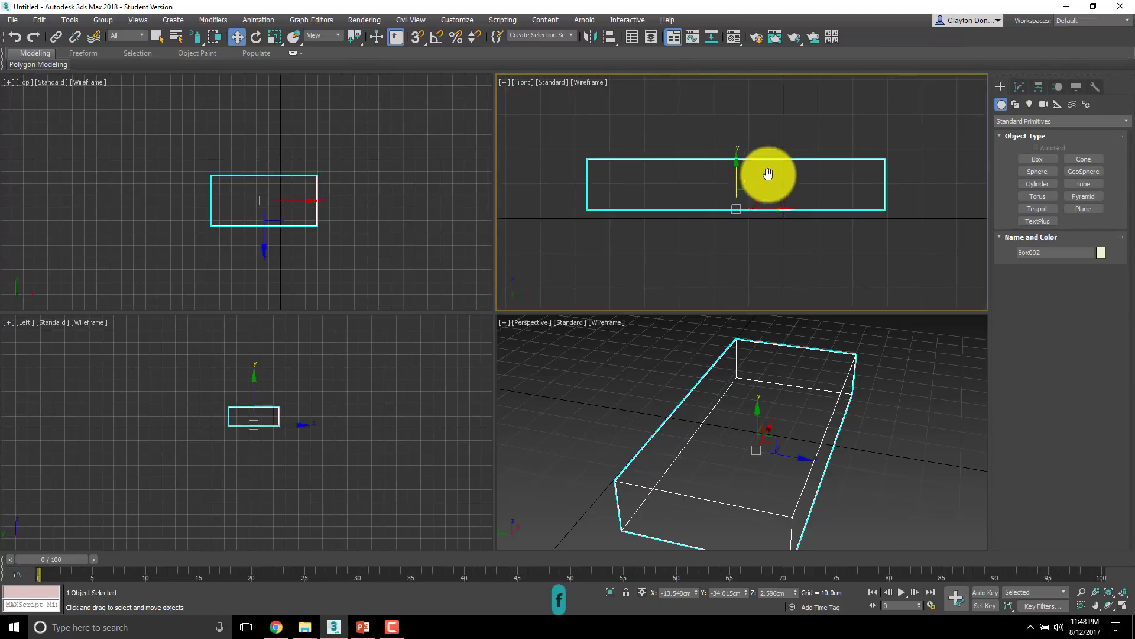
Tilt the Front viewport into an Orthographic view, restore and pan the Front view, and orbit the Perspective viewport around the box
middle_click_drag(755, 204, 821, 233)
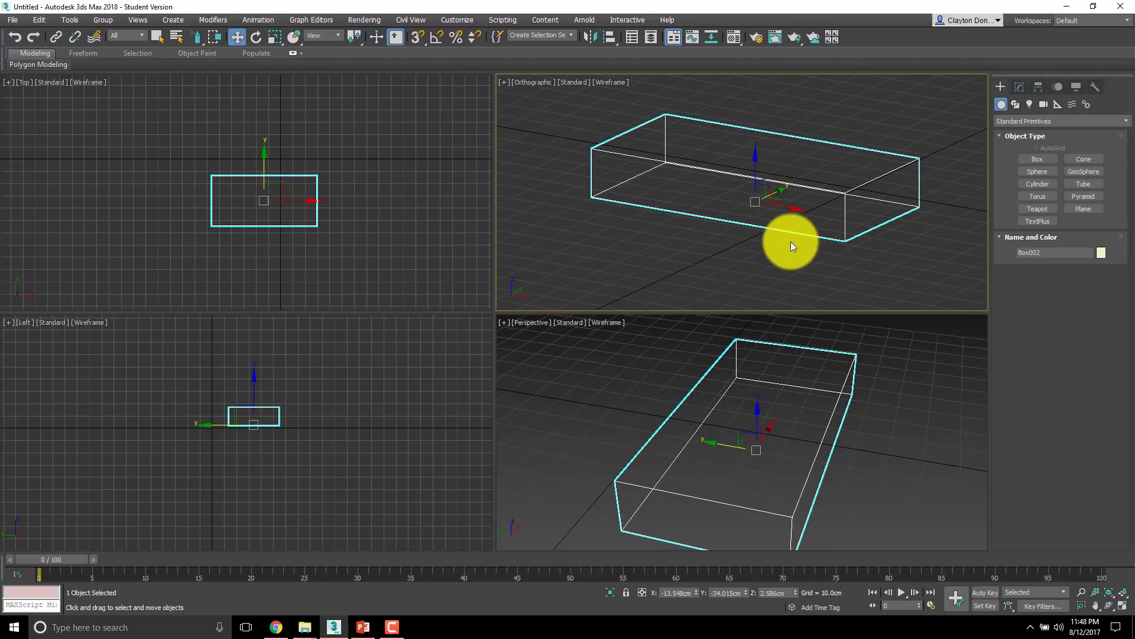
key("f")
mouse_move(774, 234)
middle_mouse_down()
mouse_move(737, 258)
mouse_move(771, 249)
middle_mouse_up()
middle_click_drag(842, 466, 817, 434, "alt")
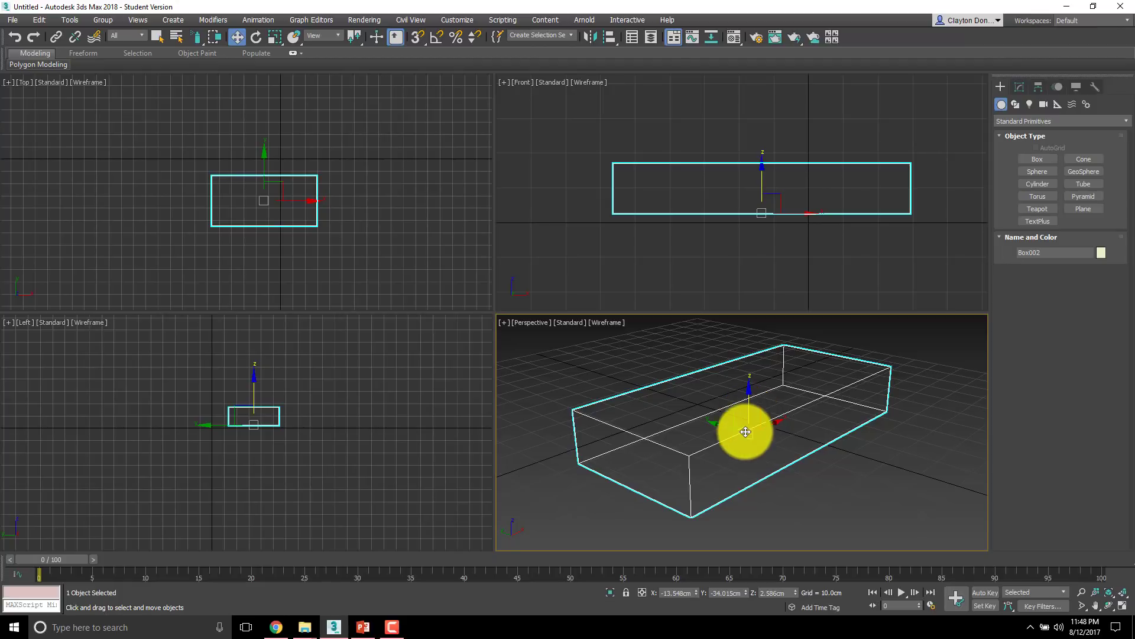
Maximize the Perspective viewport and the Front viewport in turn, returning to the four-viewport layout after each
key("alt+w")
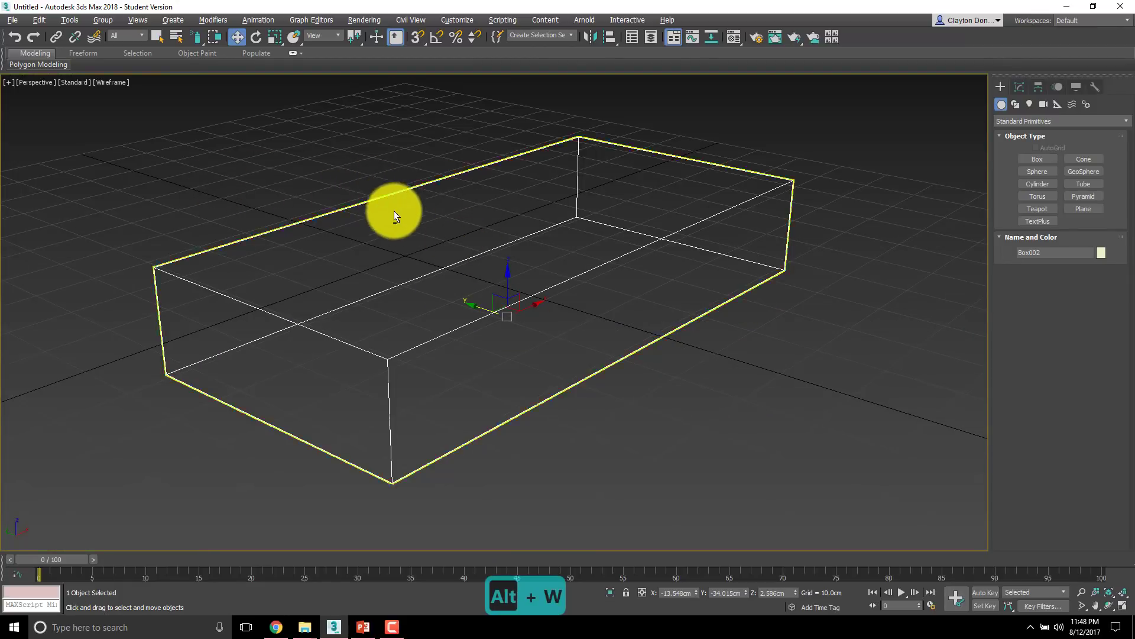
key("alt+w")
right_click(619, 257)
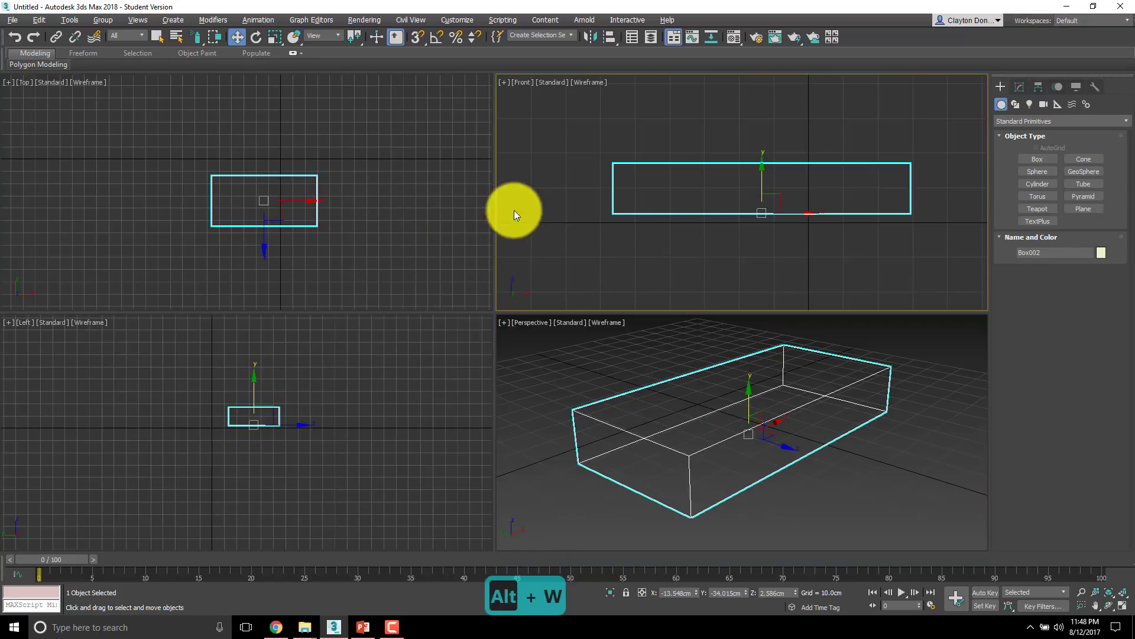
key("alt+w")
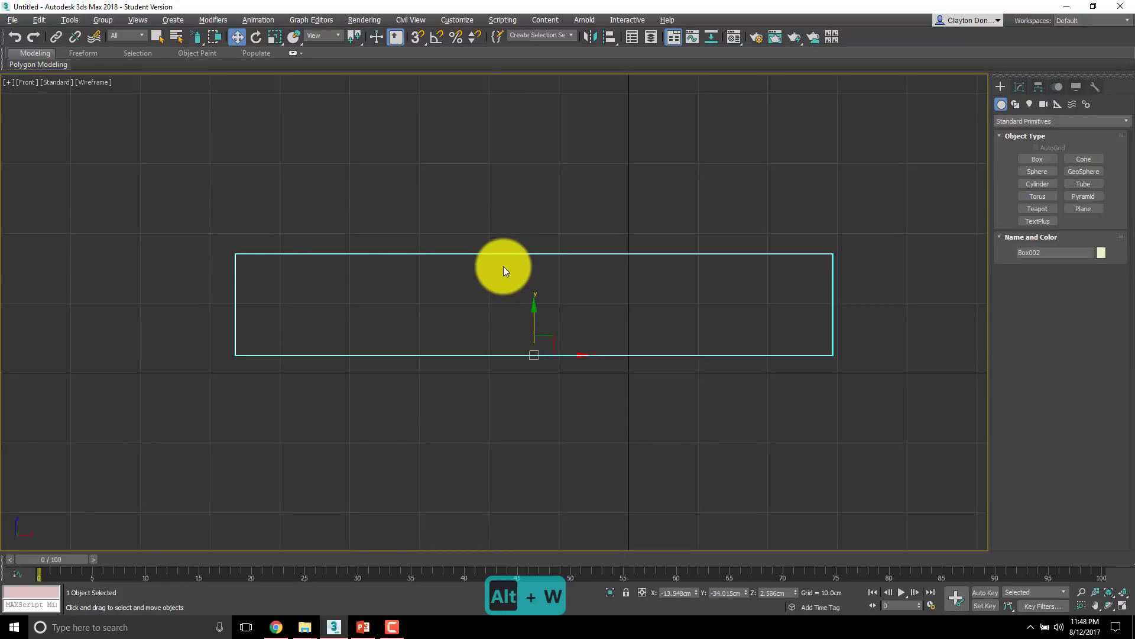
key("alt+w")
Maximize the Top viewport, zoom in and centre it on the box, and return to the four-viewport layout
right_click(391, 244)
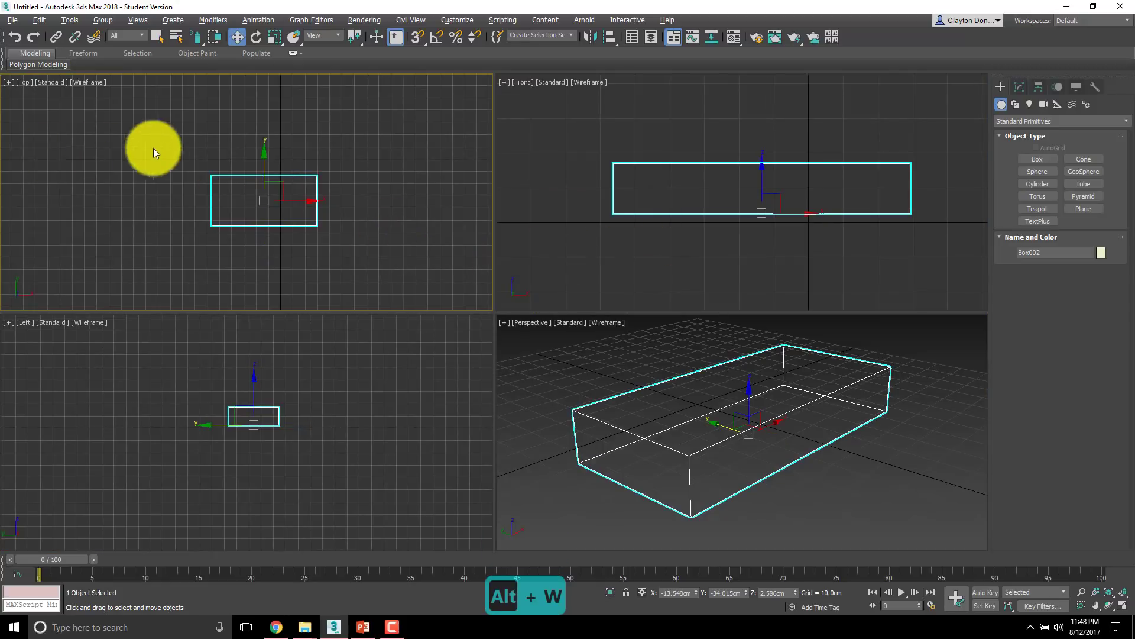
key("alt+w")
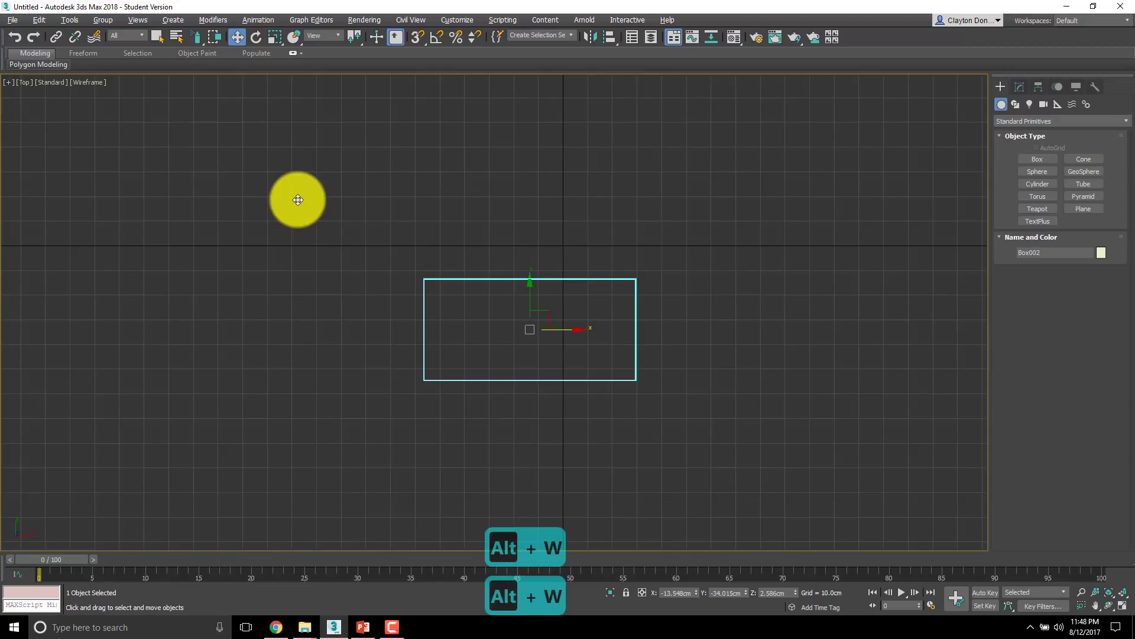
scroll(561, 304, "up", 5)
middle_click_drag(562, 304, 623, 323)
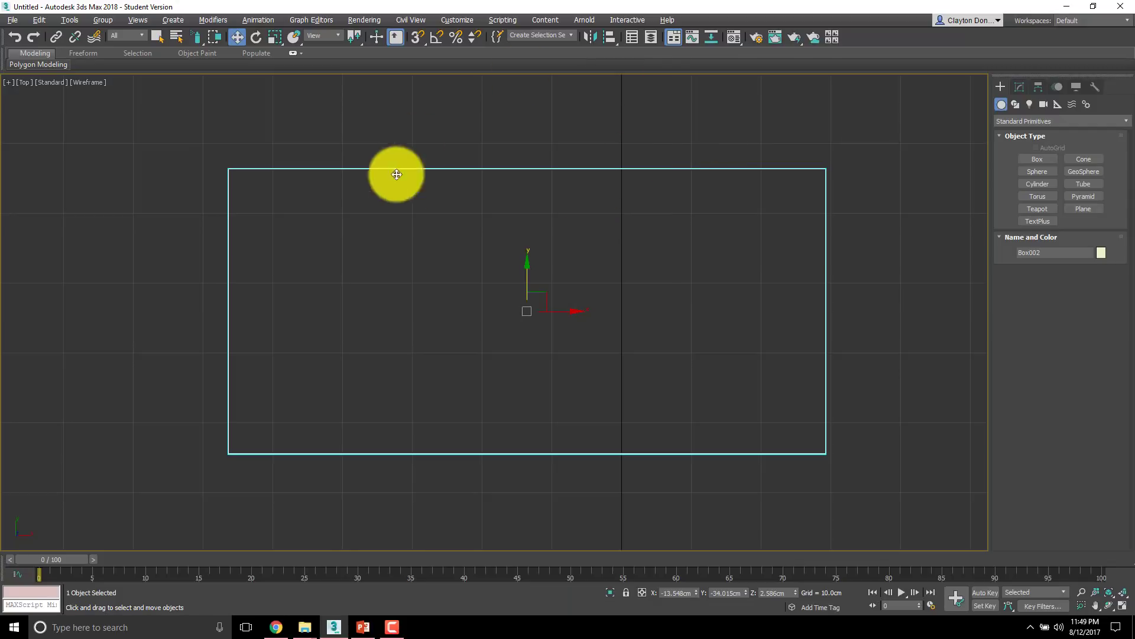
middle_click_drag(403, 237, 375, 231)
key("alt+w")
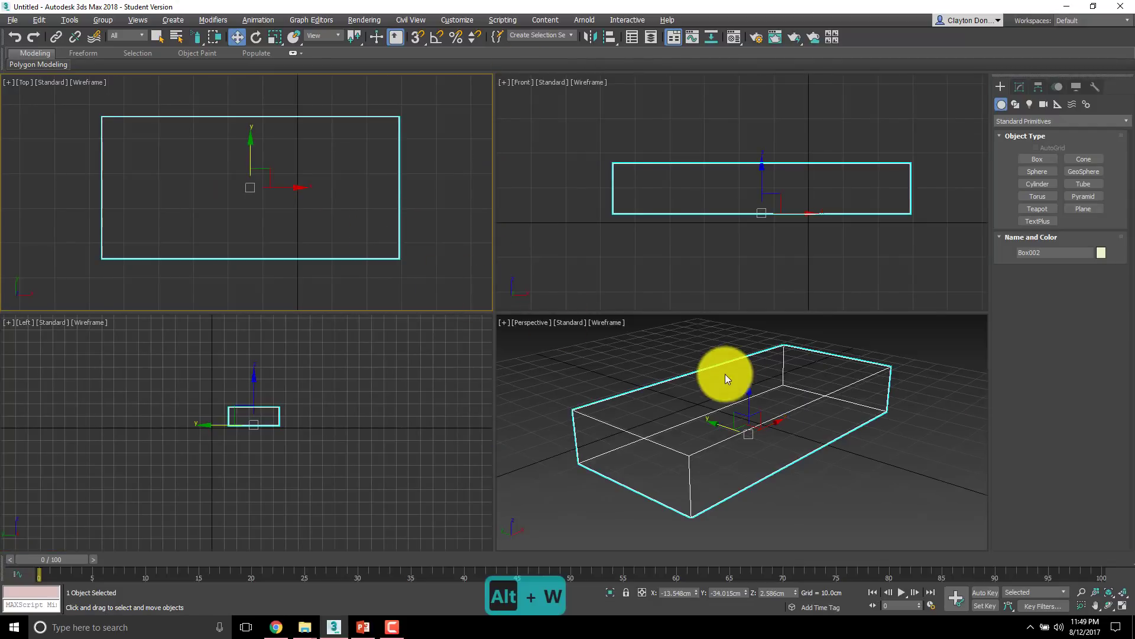
Maximize the Perspective viewport, adjust its view around the box, and return to the four-viewport layout
right_click(581, 379)
key("alt+w")
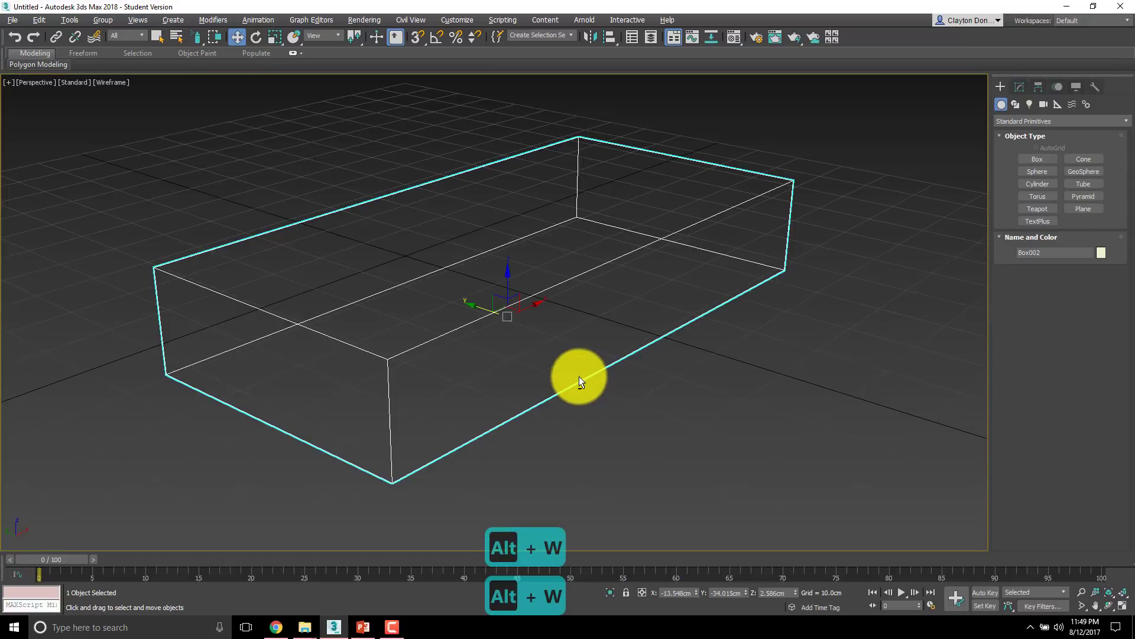
middle_click_drag(557, 291, 603, 271, "alt")
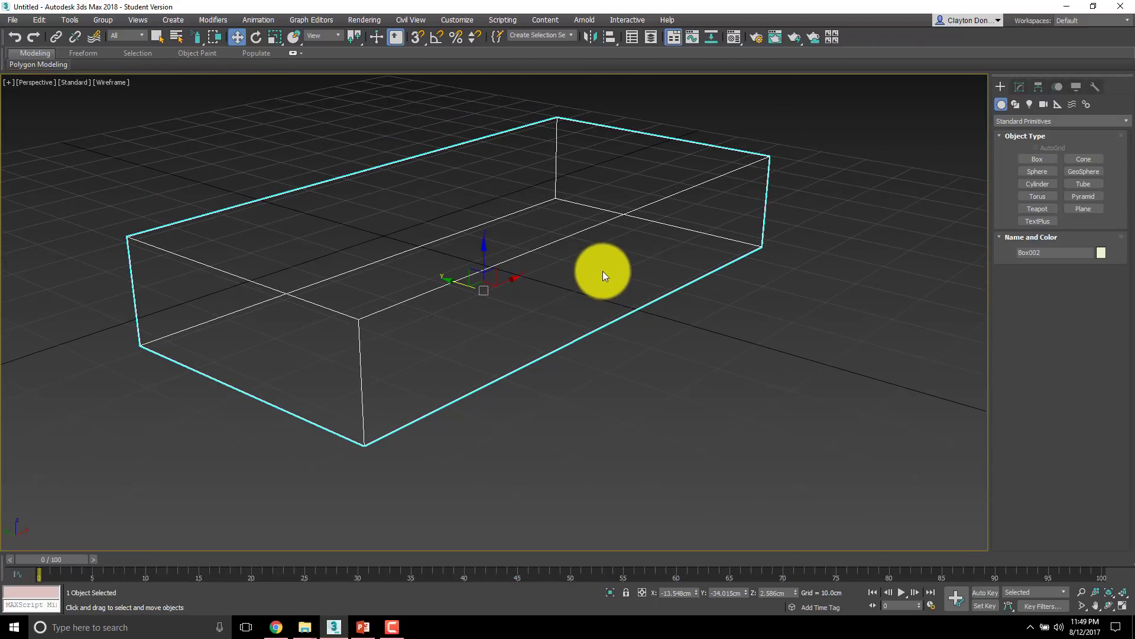
key("alt+w")
Maximize and restore the Front viewport, and switch to a maximized Perspective viewport
right_click(434, 198)
right_click(550, 177)
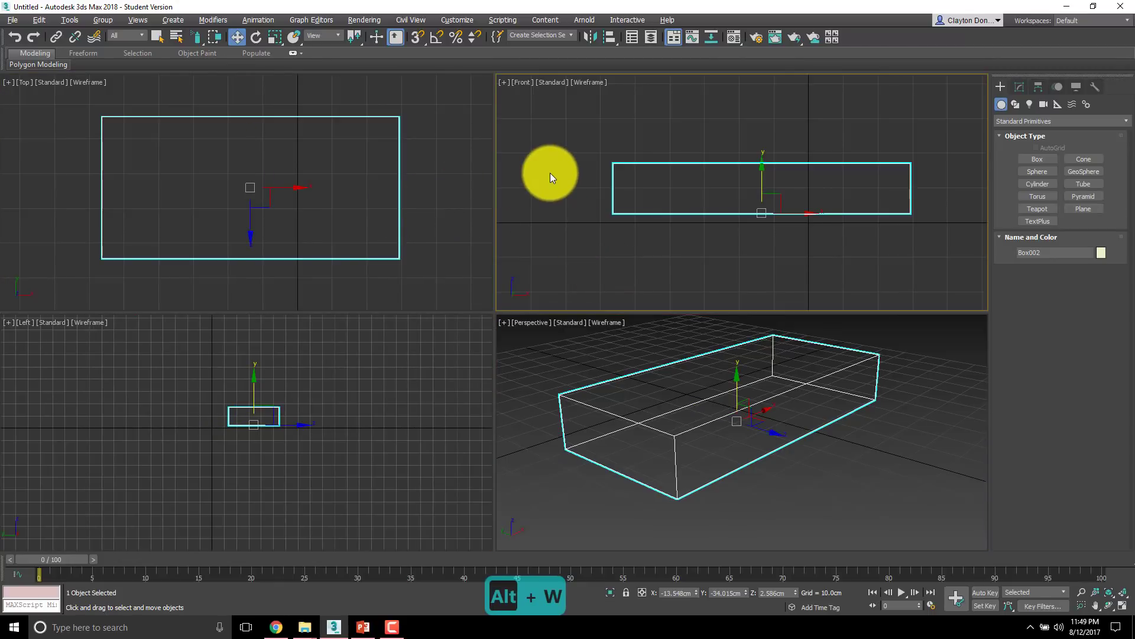
key("alt+w")
key("alt+w")
right_click(632, 380)
key("alt+w")
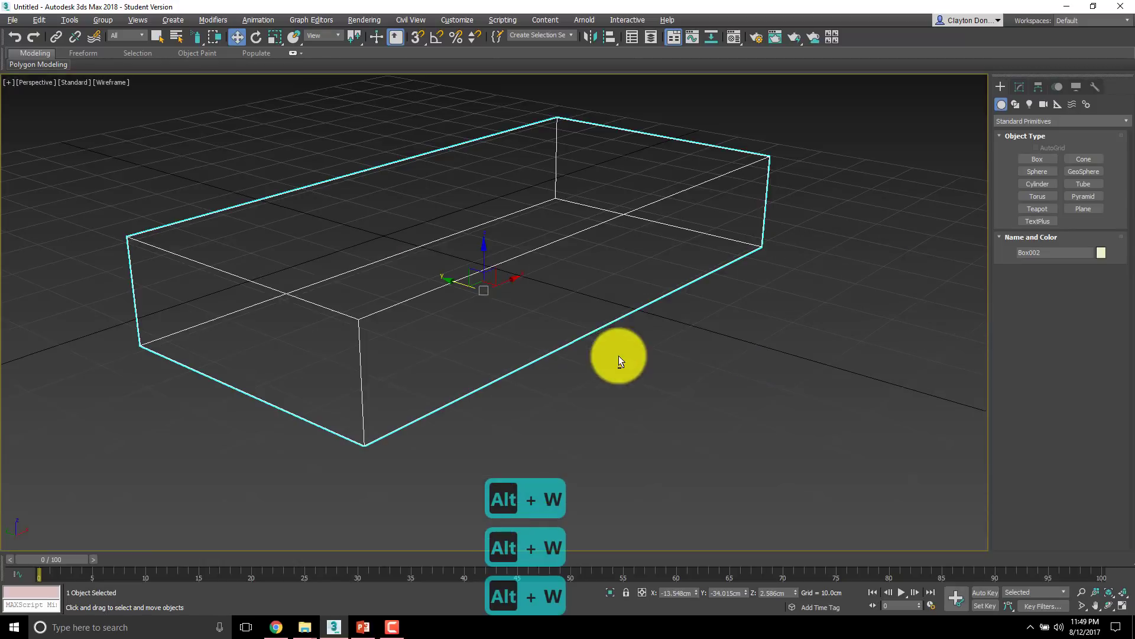
Deselect the box, turn off Wireframe Override in the Perspective viewport to use Default Shading, and orbit around the box
left_click(119, 86)
left_click(113, 82)
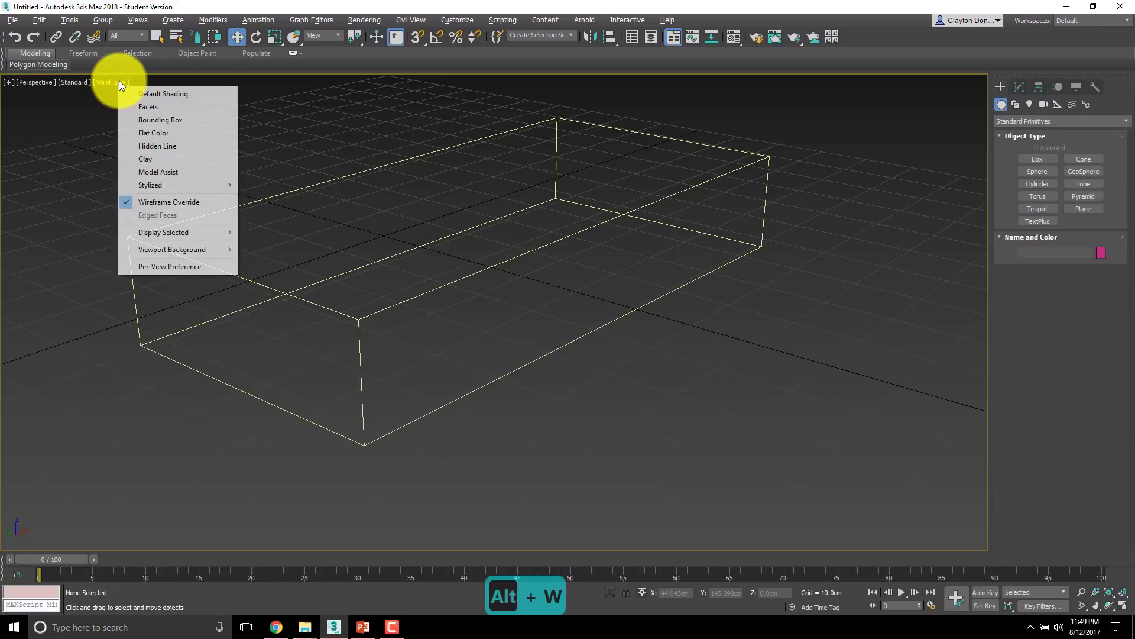
left_click(156, 202)
mouse_move(552, 290)
middle_mouse_down("alt")
mouse_move(568, 284)
mouse_move(527, 294)
mouse_move(571, 284)
middle_mouse_up("alt")
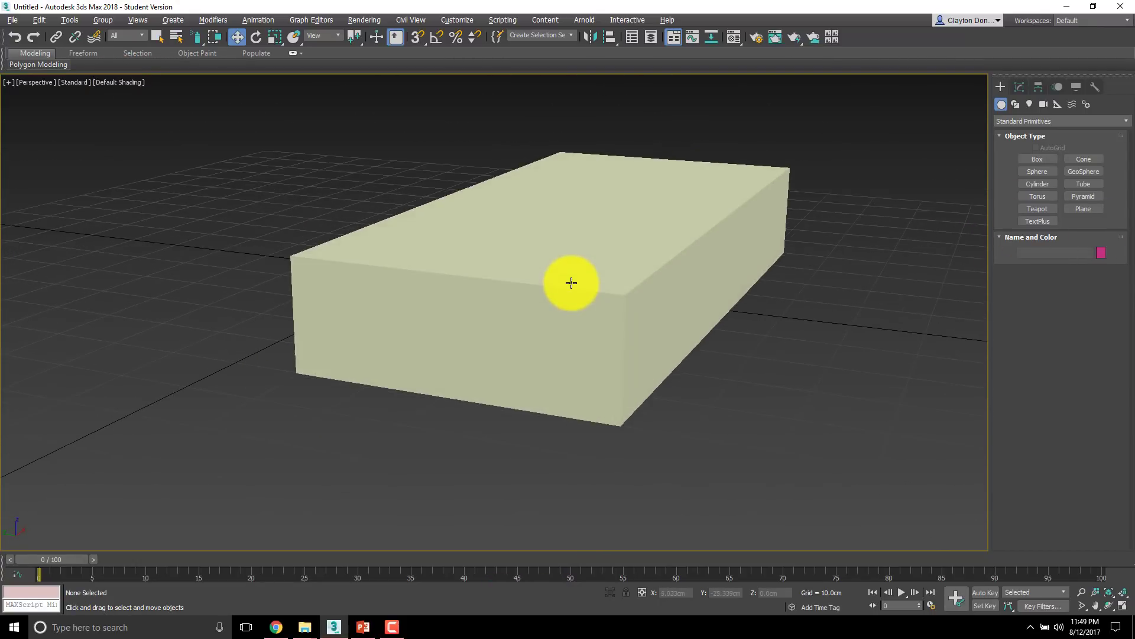
Switch the maximized viewport to the Front view and back to Perspective
key("f")
key("f")
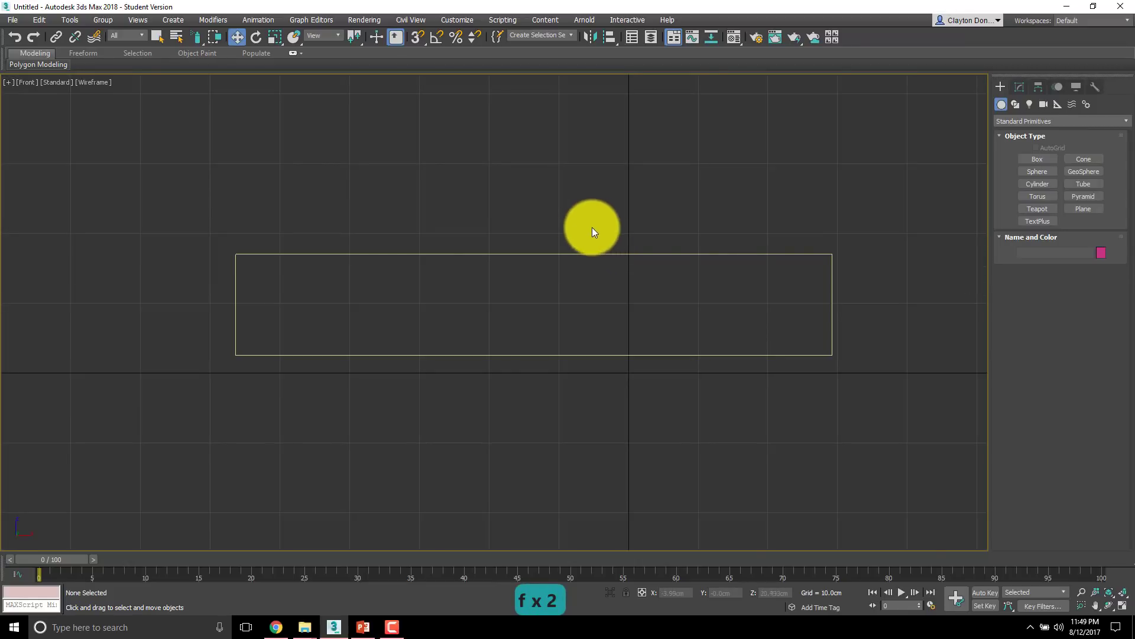
key("p")
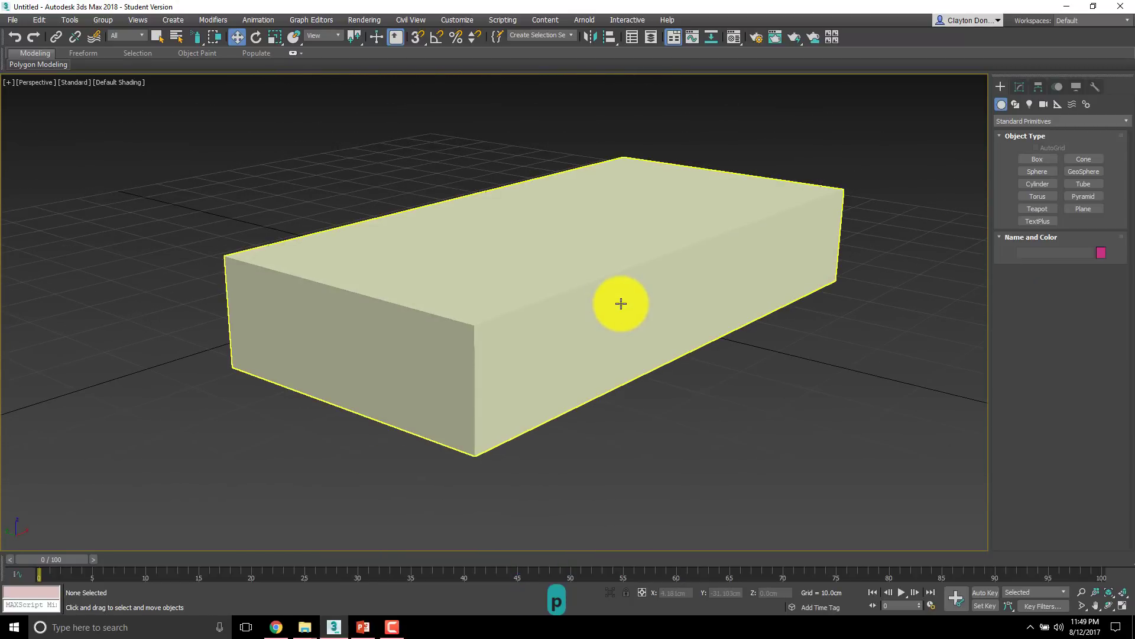
Cycle the maximized viewport through Left zoomed in on the box, Front and Top, and return to a panned Perspective view
key("l")
scroll(547, 292, "up", 8)
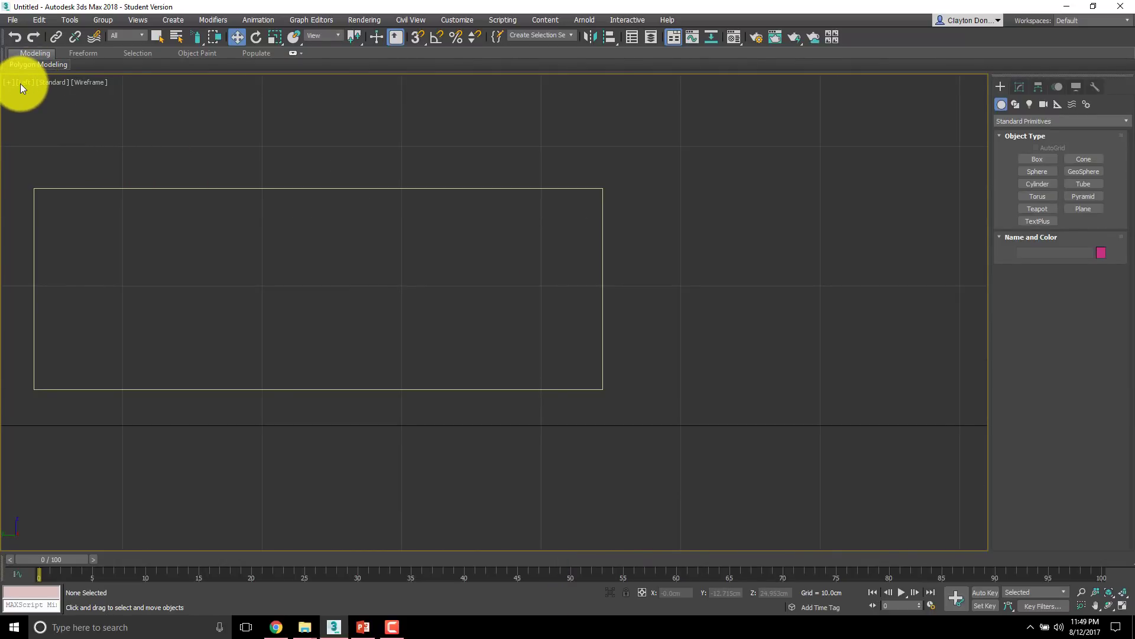
key("f")
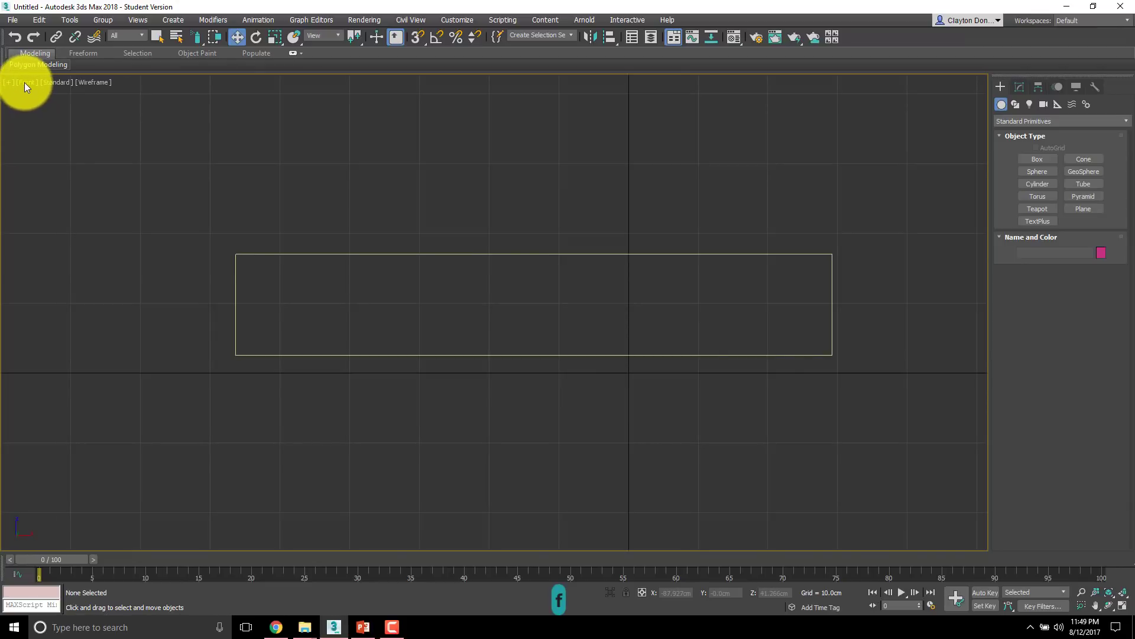
key("t")
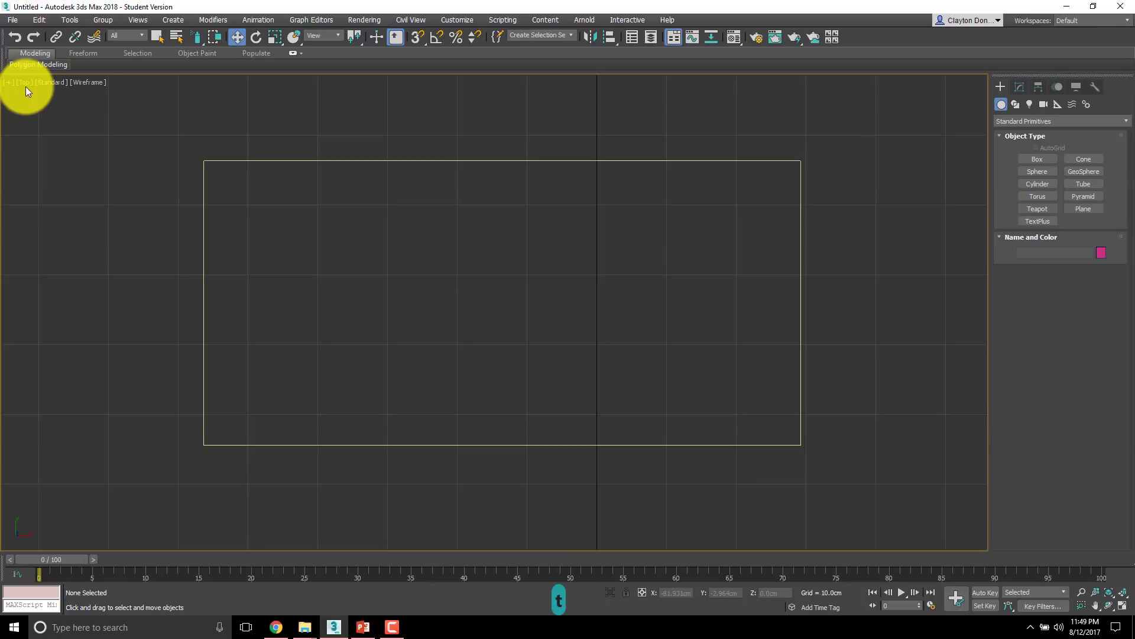
key("p")
mouse_move(648, 193)
middle_mouse_down()
mouse_move(619, 184)
mouse_move(601, 228)
mouse_move(609, 218)
middle_mouse_up()
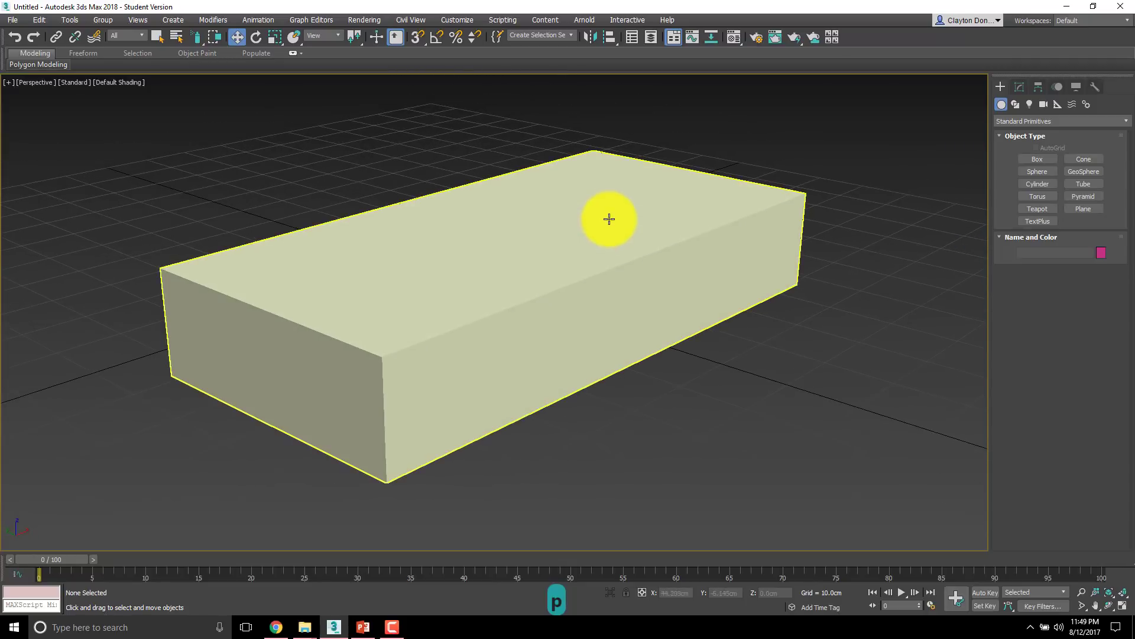
middle_click_drag(537, 256, 541, 265)
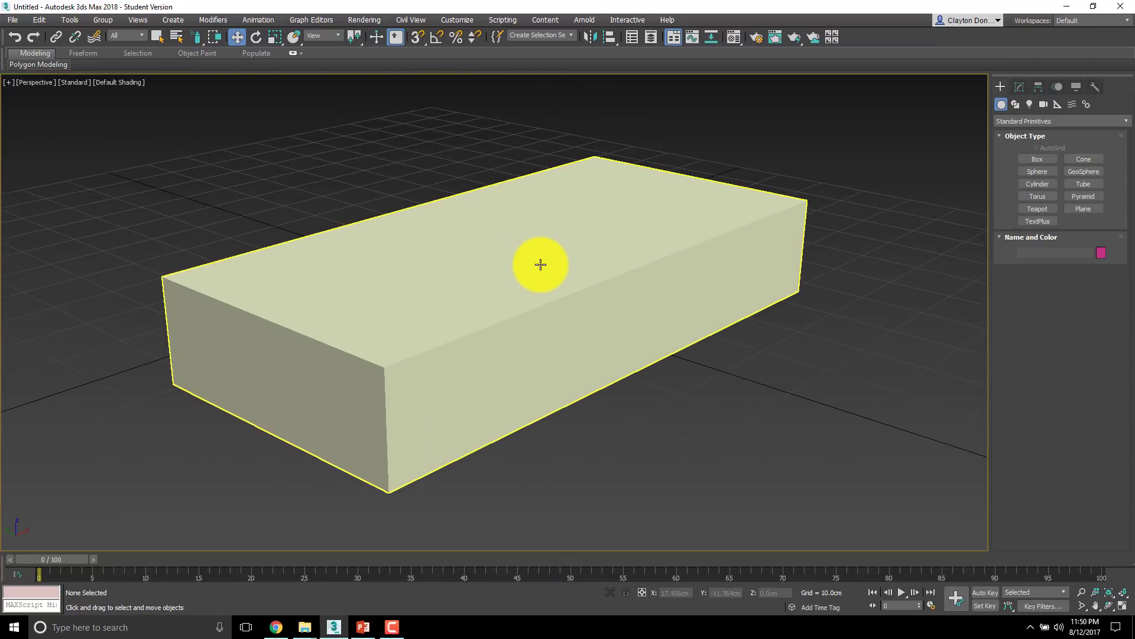
Return to the four-viewport layout and maximize the shaded Perspective viewport again
key("alt+w")
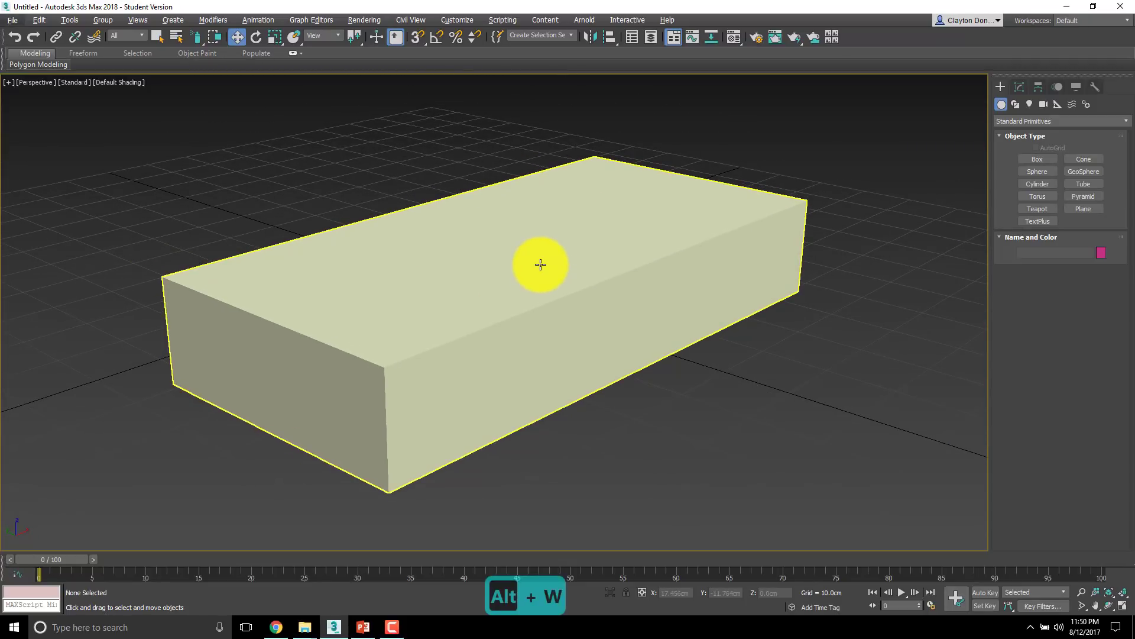
key("alt+w")
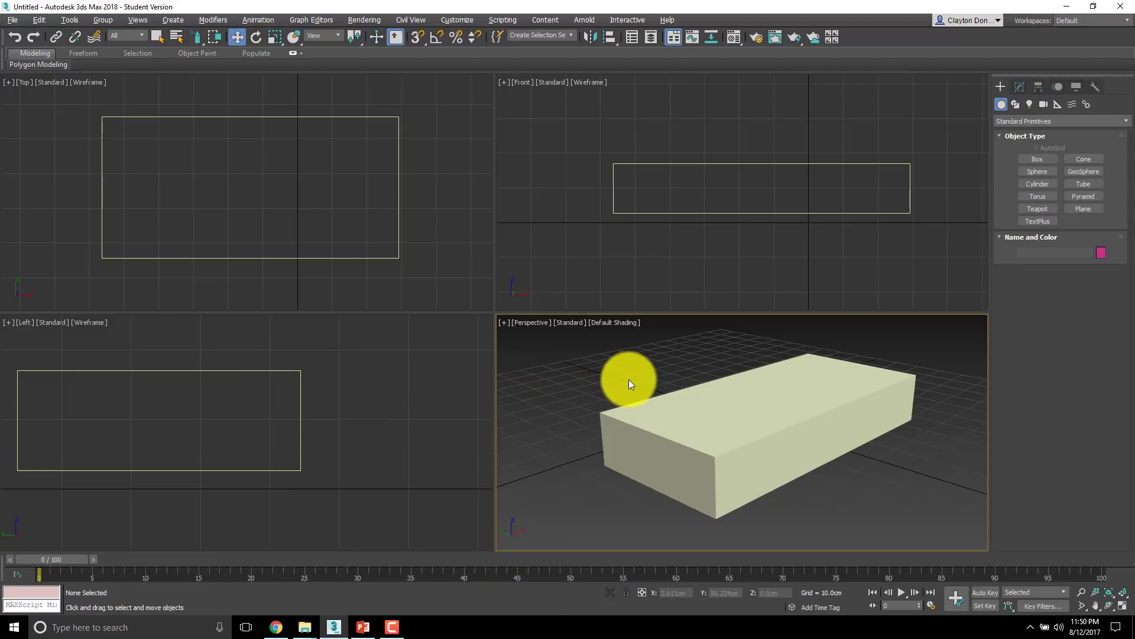
key("alt+w")
left_click(429, 311)
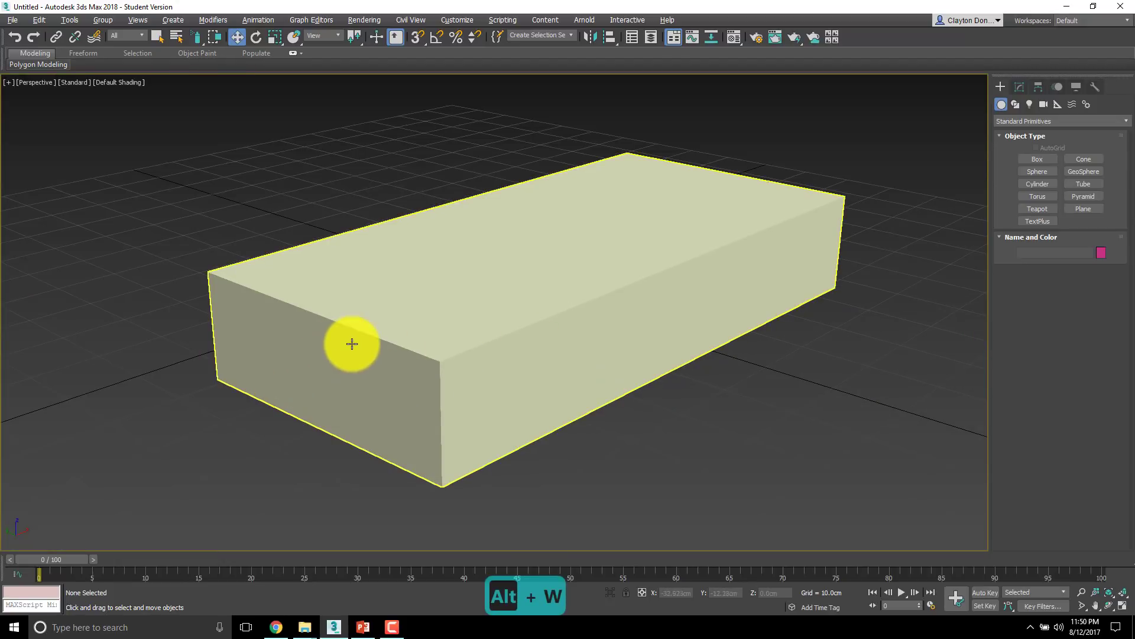
Cycle the maximized viewport through Top, Left and Front, centring the Left view, and finish in Perspective with the box in view
key("t")
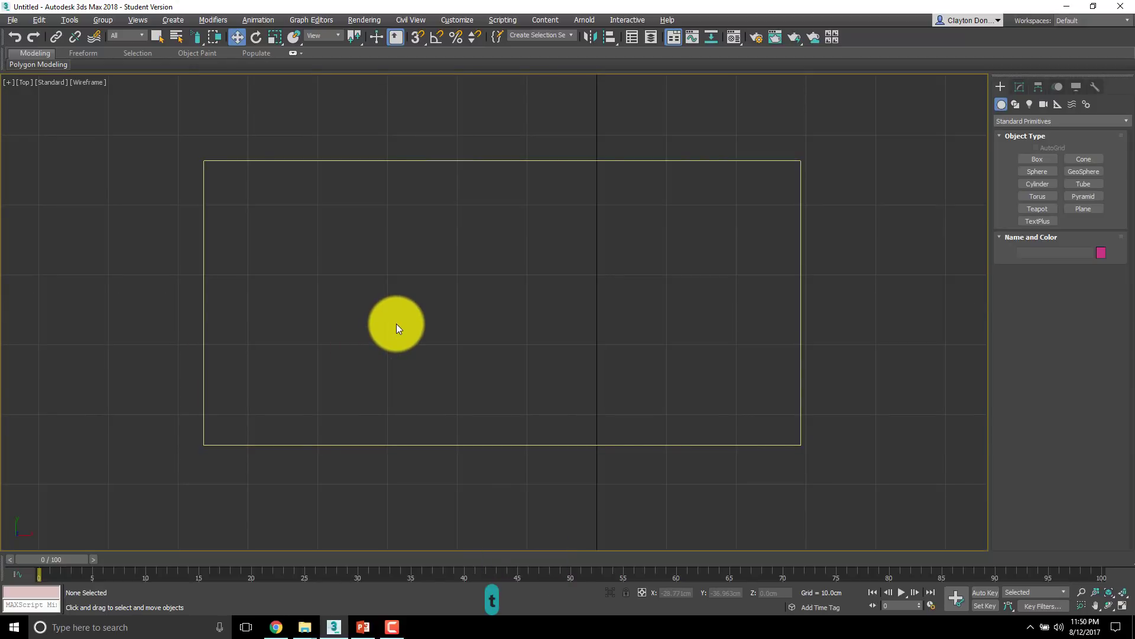
key("l")
middle_click_drag(396, 329, 525, 327)
key("f")
key("p")
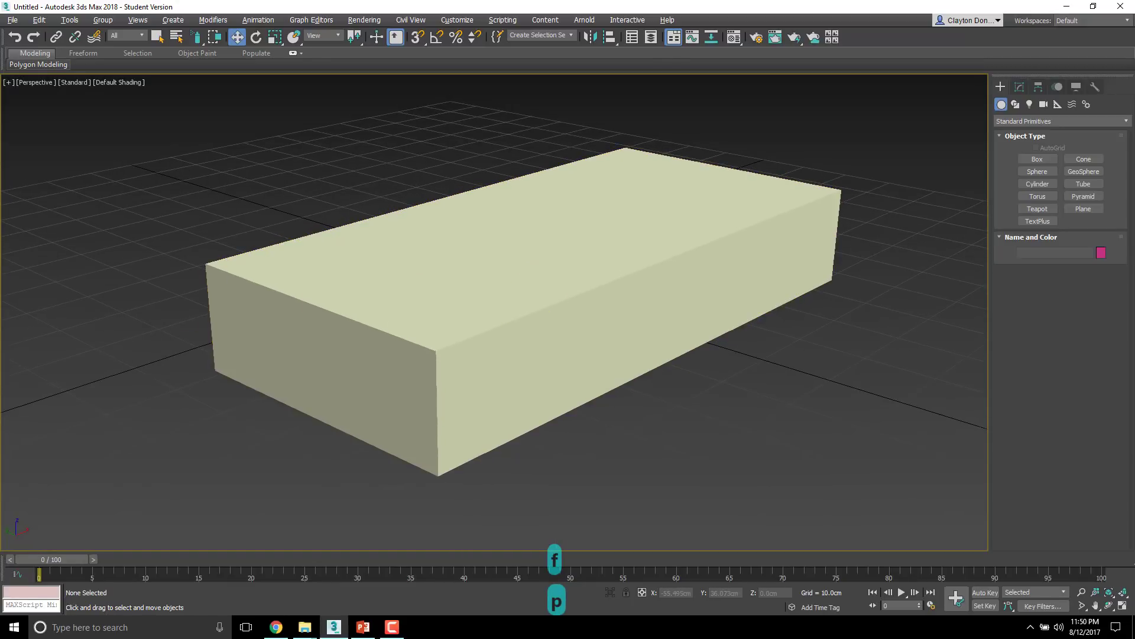
middle_click_drag(233, 375, 574, 308)
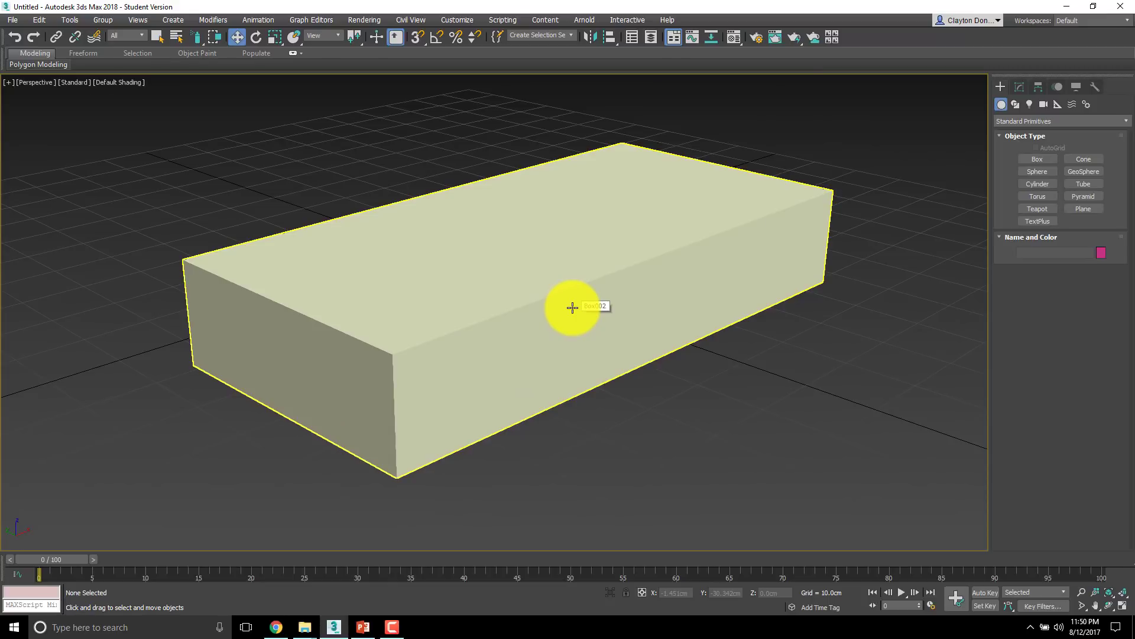
Raise Box002 along the Z axis to about 8.7 cm, and delete the other box, Box003
left_click(573, 307)
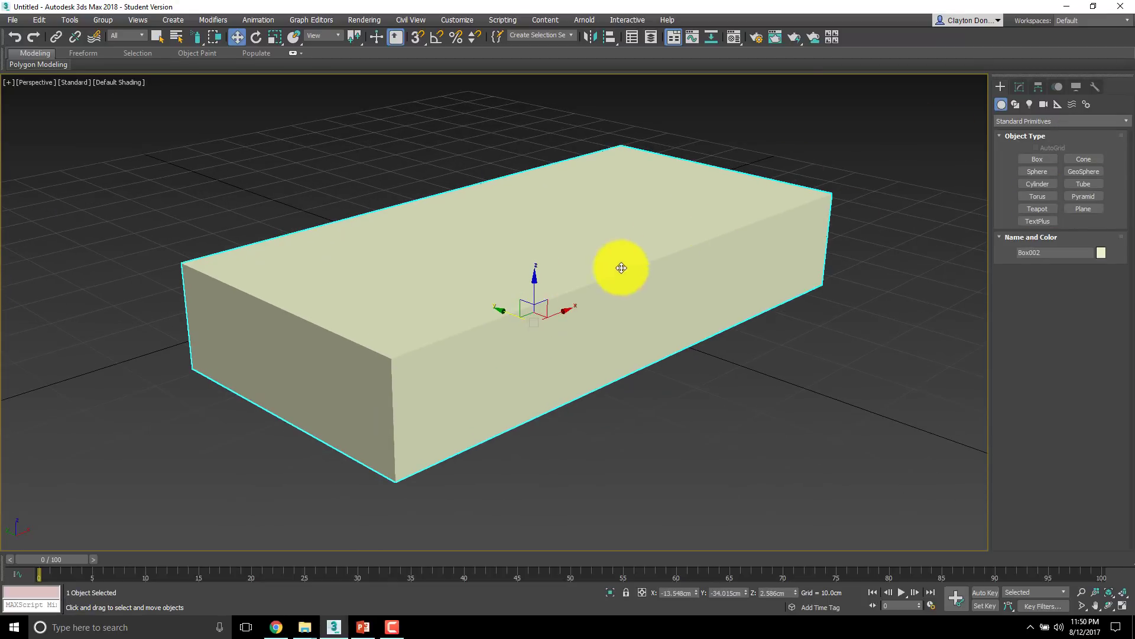
mouse_move(532, 286)
left_mouse_down()
mouse_move(522, 254)
mouse_move(533, 252)
mouse_move(532, 199)
mouse_move(501, 214)
mouse_move(475, 248)
left_mouse_up()
left_click(567, 362)
middle_click_drag(475, 248, 497, 269, "alt")
scroll(498, 269, "down", 15)
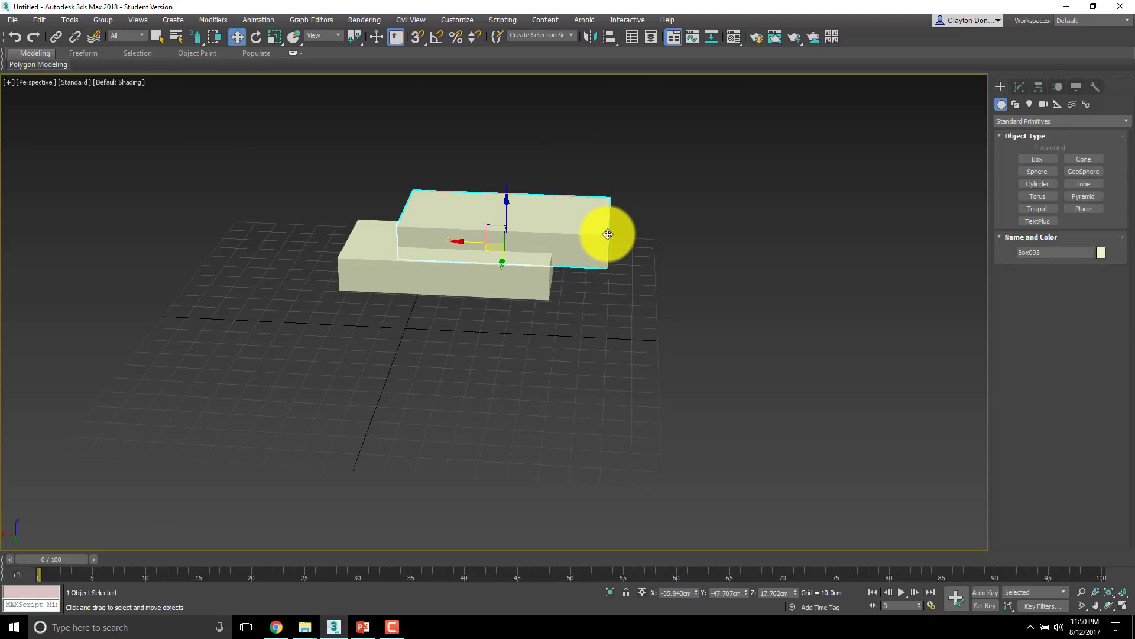
key("Delete")
Select the remaining box, activate Select and Move, and switch back to the Select Object tool
left_click(473, 267)
middle_click_drag(471, 266, 421, 362)
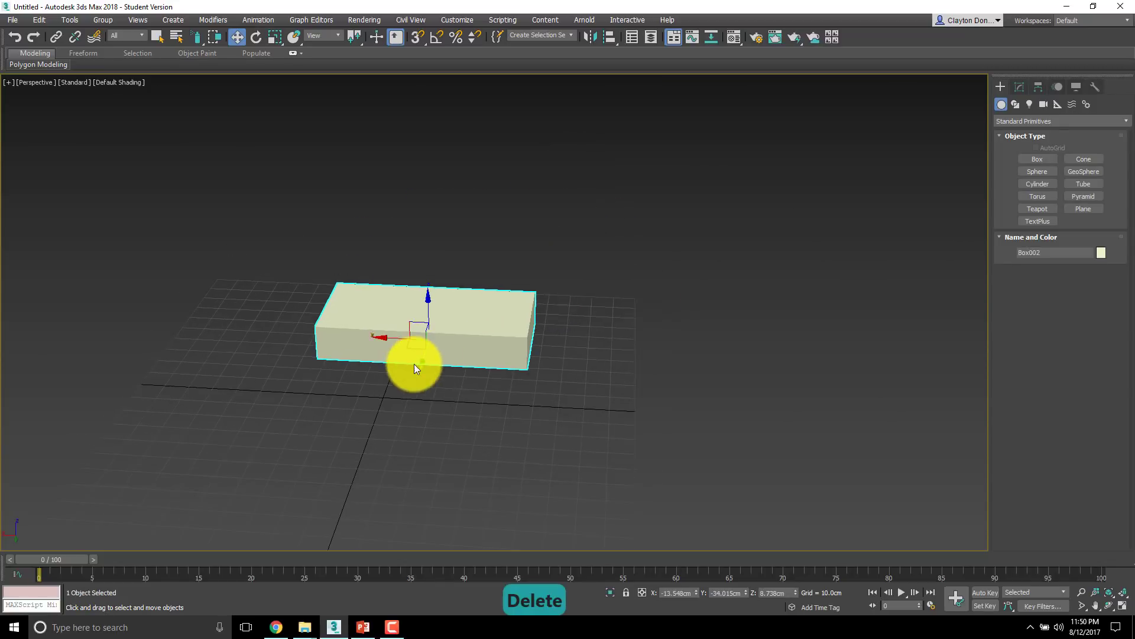
scroll(416, 359, "up", 5)
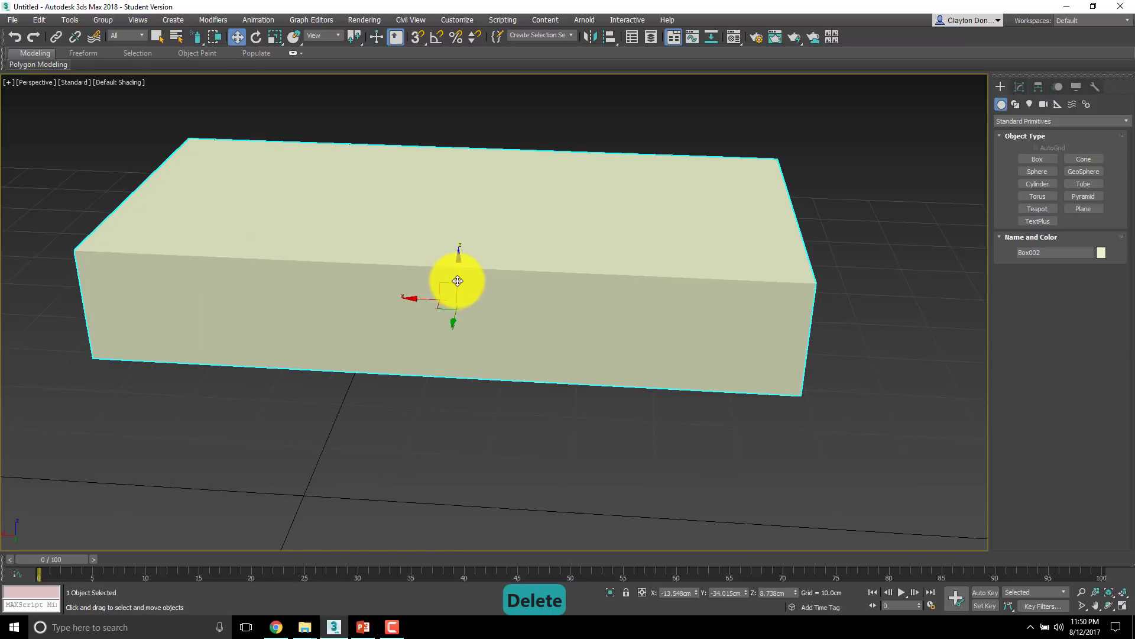
middle_click_drag(475, 323, 545, 319, "alt")
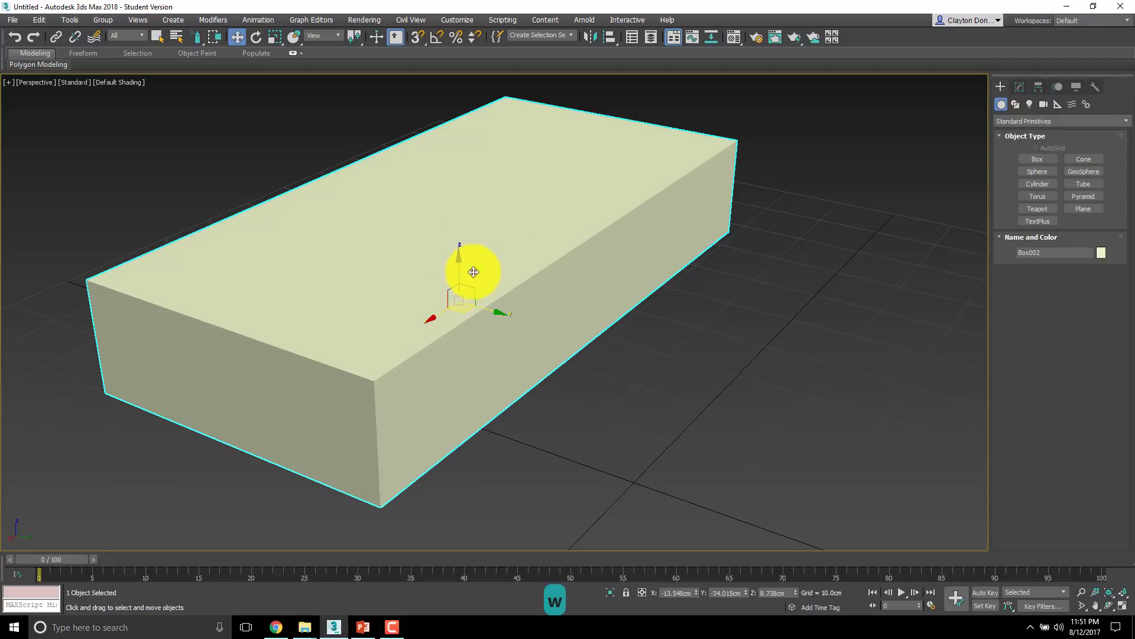
key("w")
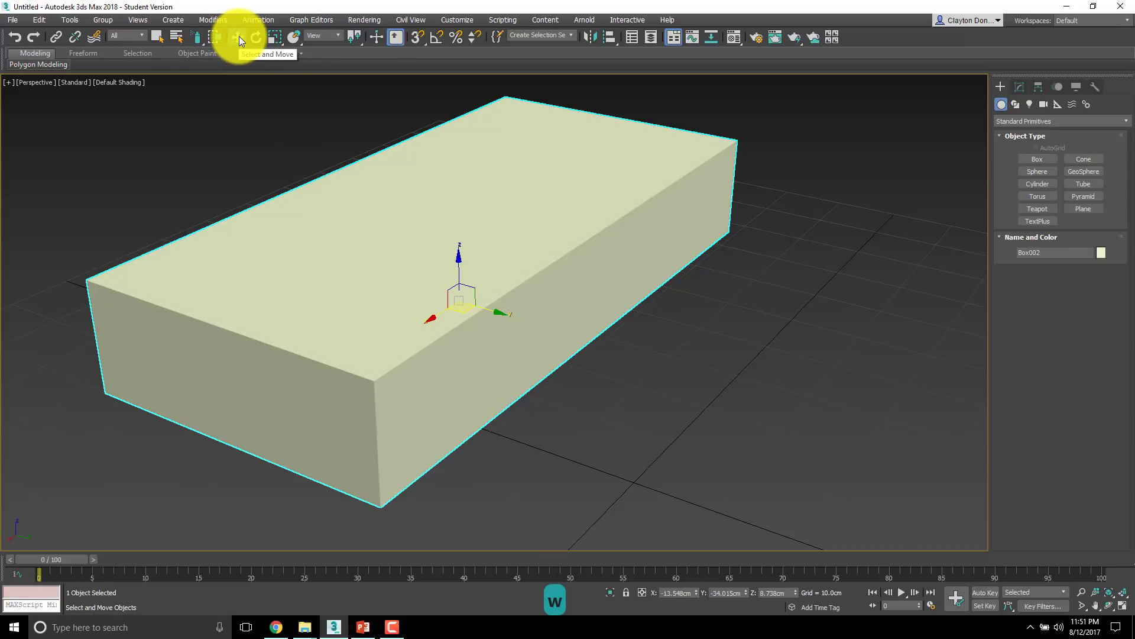
left_click(237, 37)
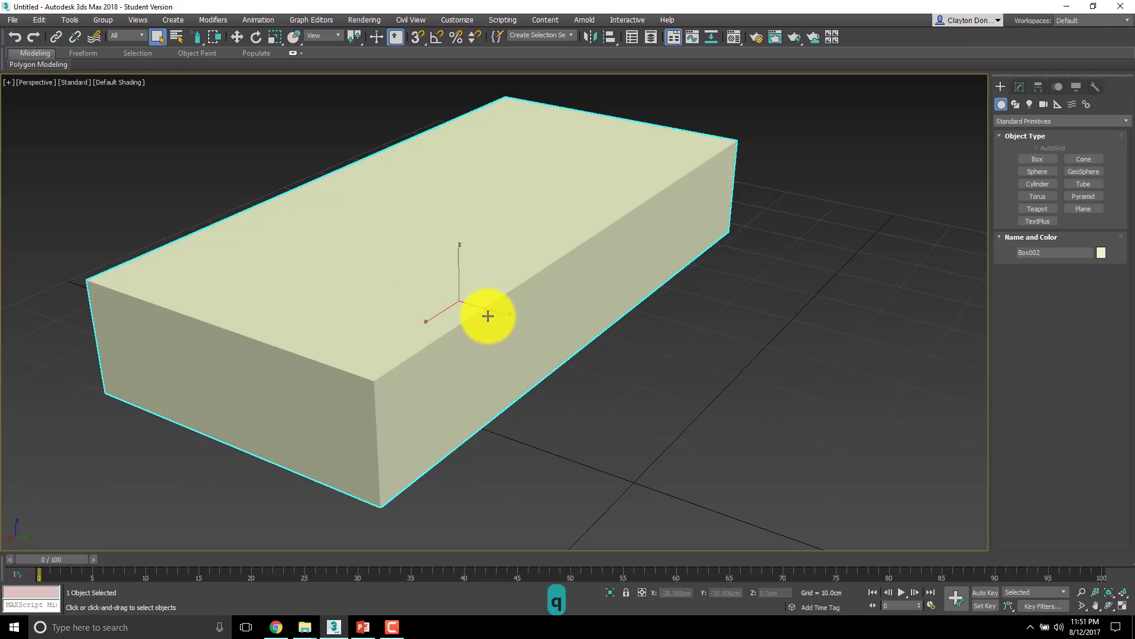
key("q")
left_click(668, 196)
Create a pointed cone beside the box with a base radius of about 31 cm and a height of about 19.6 cm
scroll(727, 276, "up", 3)
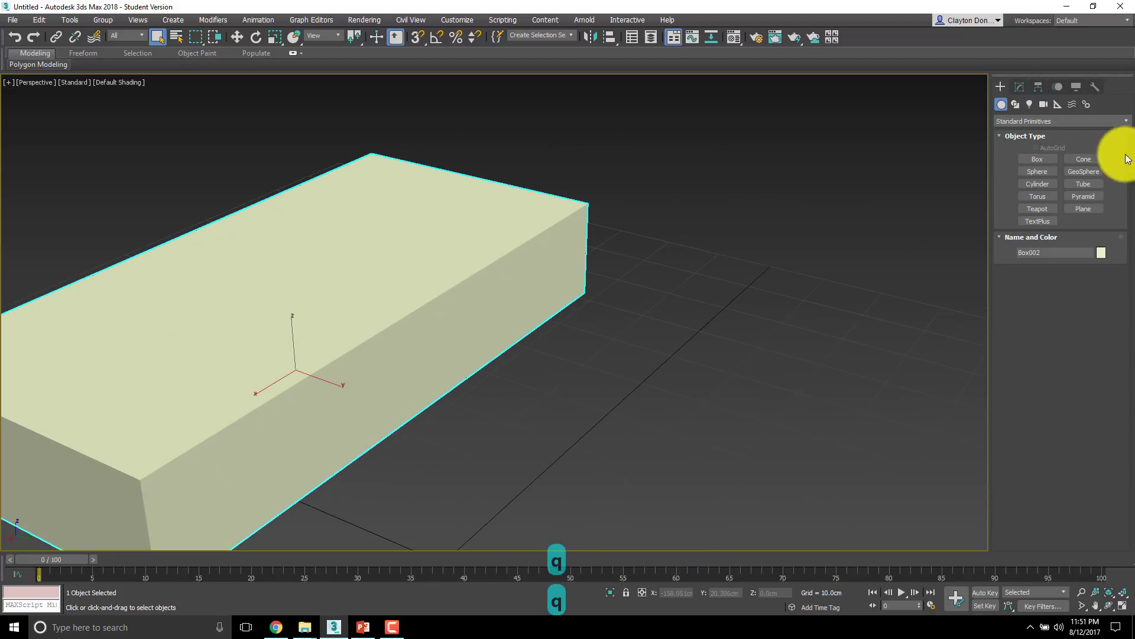
left_click(1090, 161)
left_click_drag(905, 284, 862, 256)
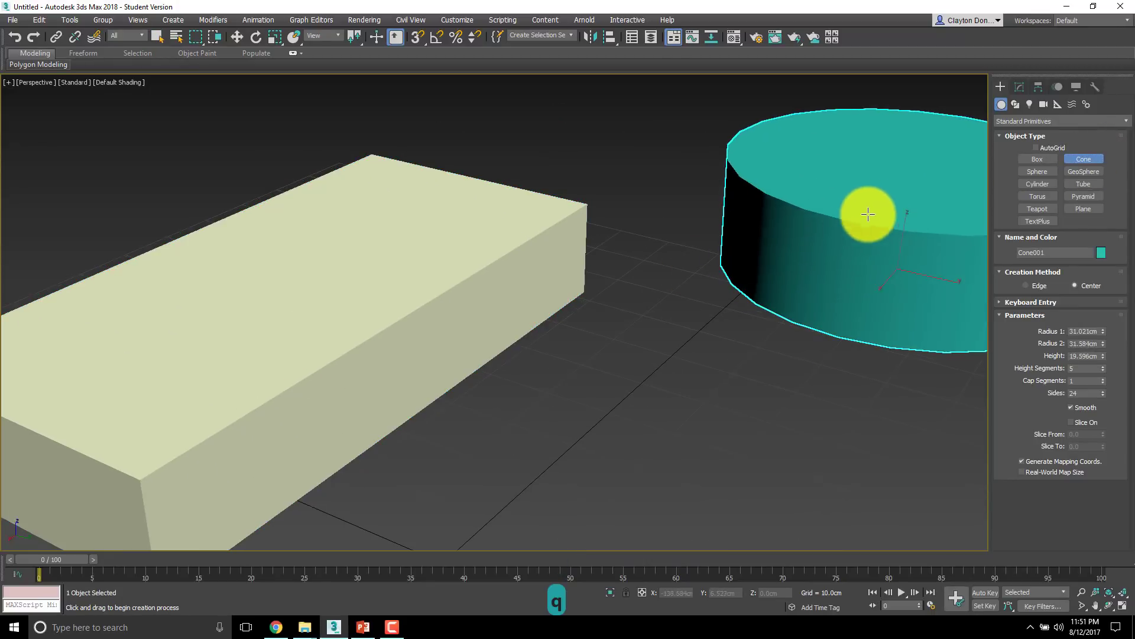
left_click(872, 205)
left_click(753, 471)
left_click(750, 492)
scroll(745, 319, "down", 5)
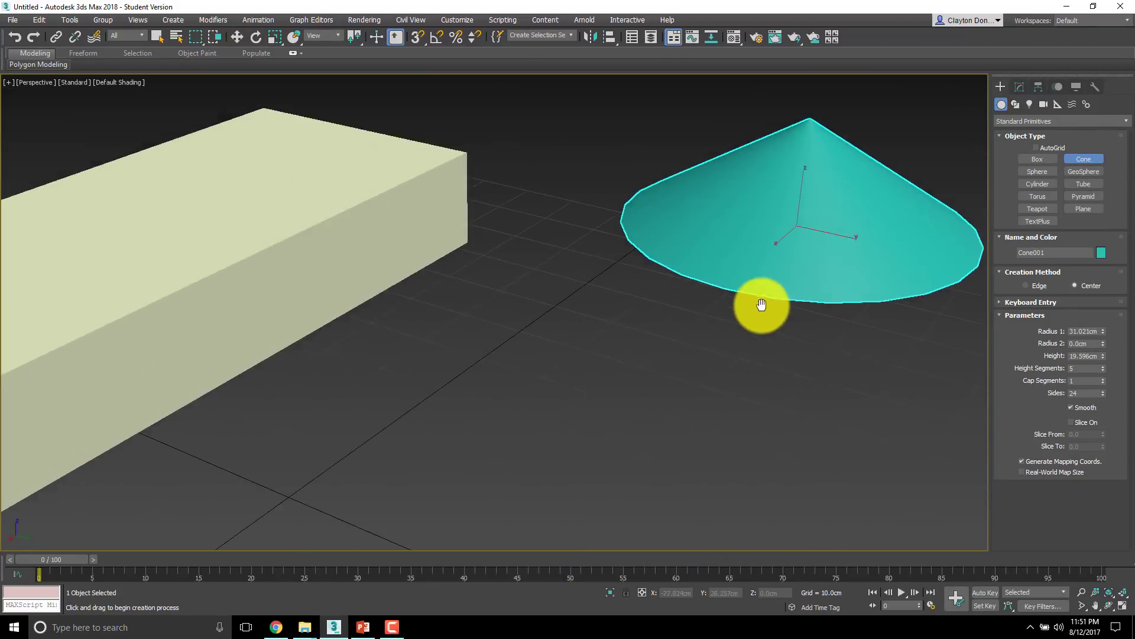
Leave cone creation for the Select Object tool and alternately select the box and the cone, ending with the cone
key("q")
key("q")
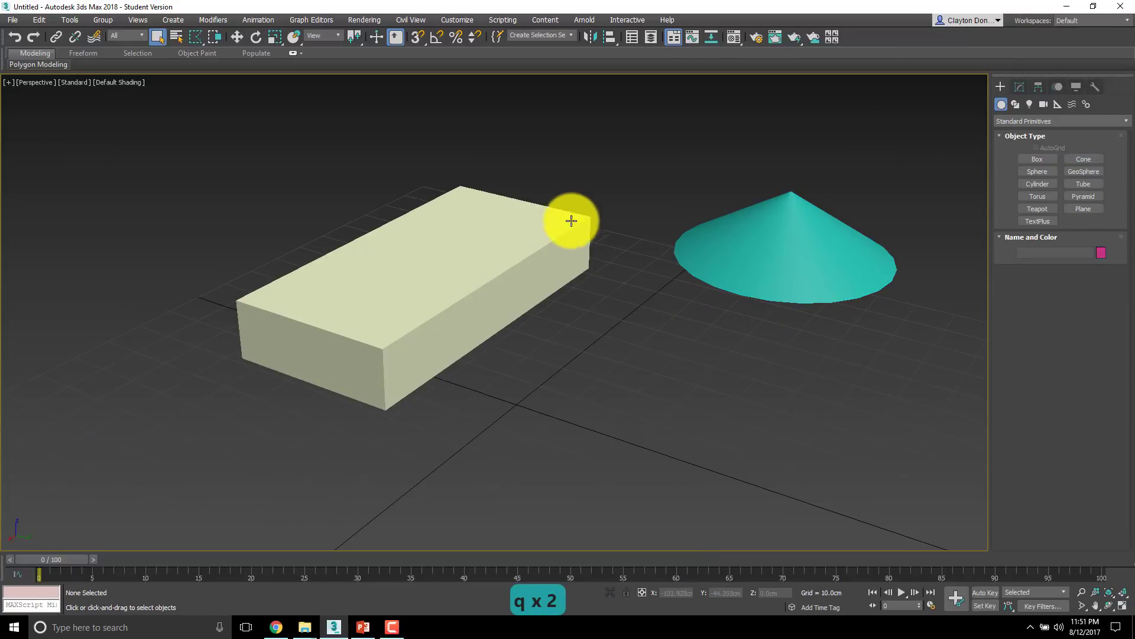
left_click(489, 217)
key("q")
left_click(739, 216)
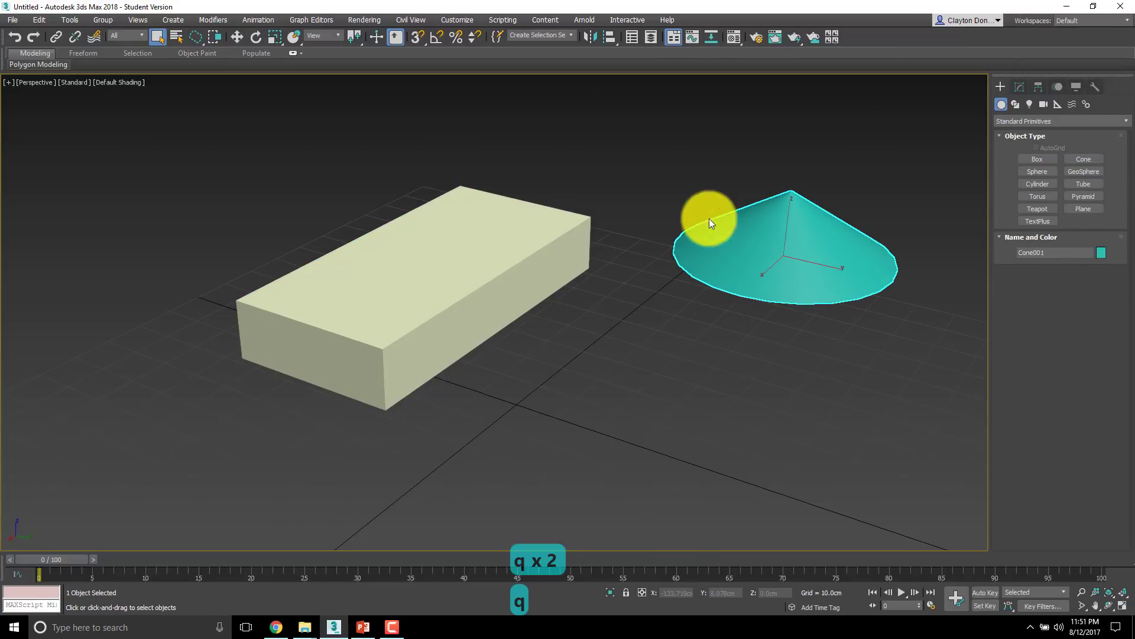
left_click(469, 261)
left_click(749, 236)
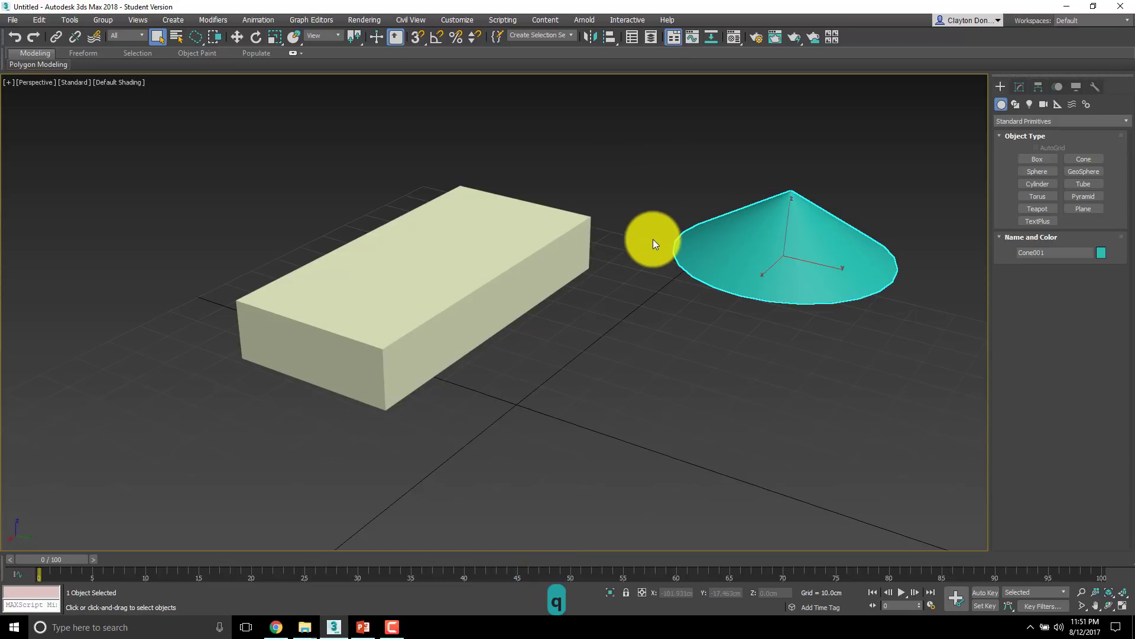
Move the cone across the ground plane with Select and Move, and undo the move
key("w")
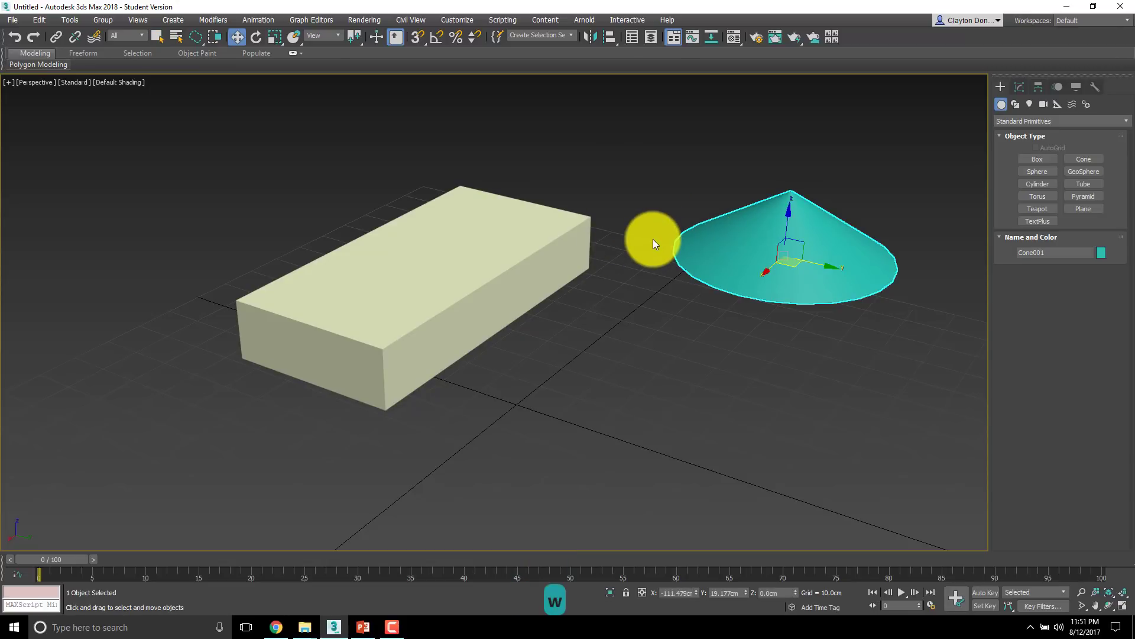
left_click(506, 264)
left_click_drag(797, 221, 756, 300)
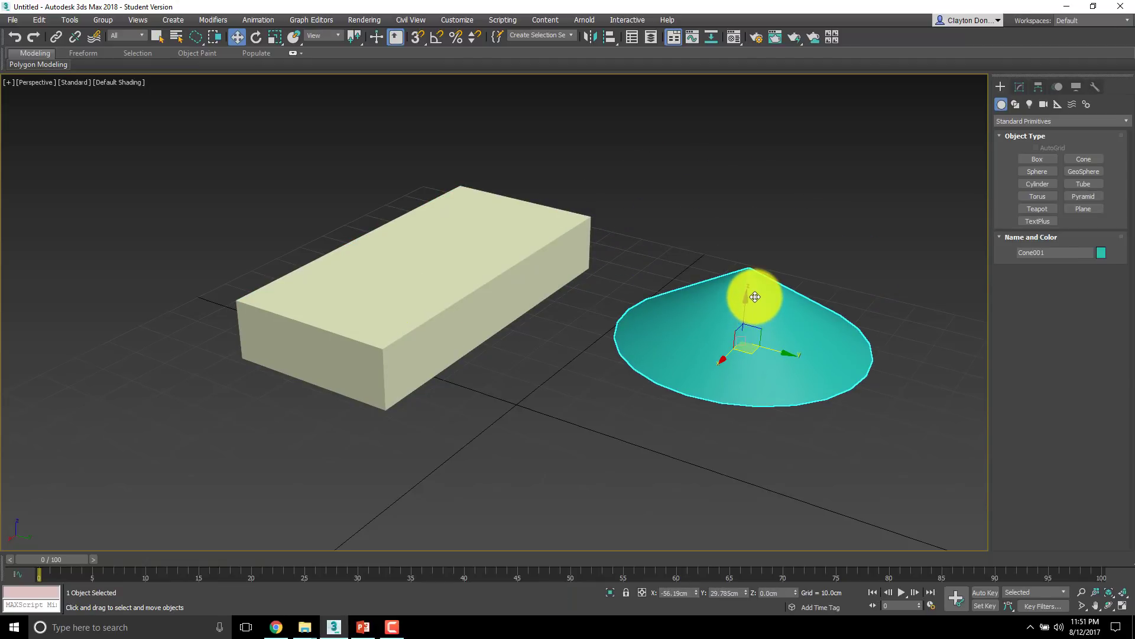
key("ctrl+z")
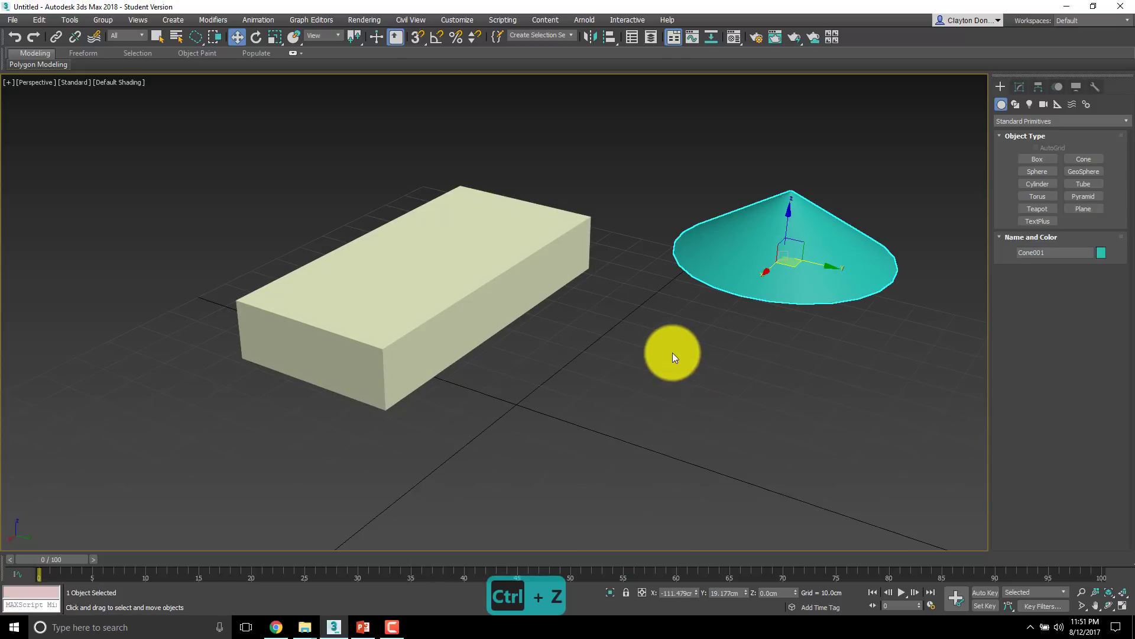
Return to the Select Object tool and alternate the selection between the box and the cone, finishing on the cone
key("q")
left_click(477, 250)
left_click(871, 251)
left_click(539, 257)
left_click(801, 273)
Move the cone around the ground plane with Select and Move, ending at about X -69 cm, Y 45 cm
key("w")
left_click_drag(791, 265, 776, 393)
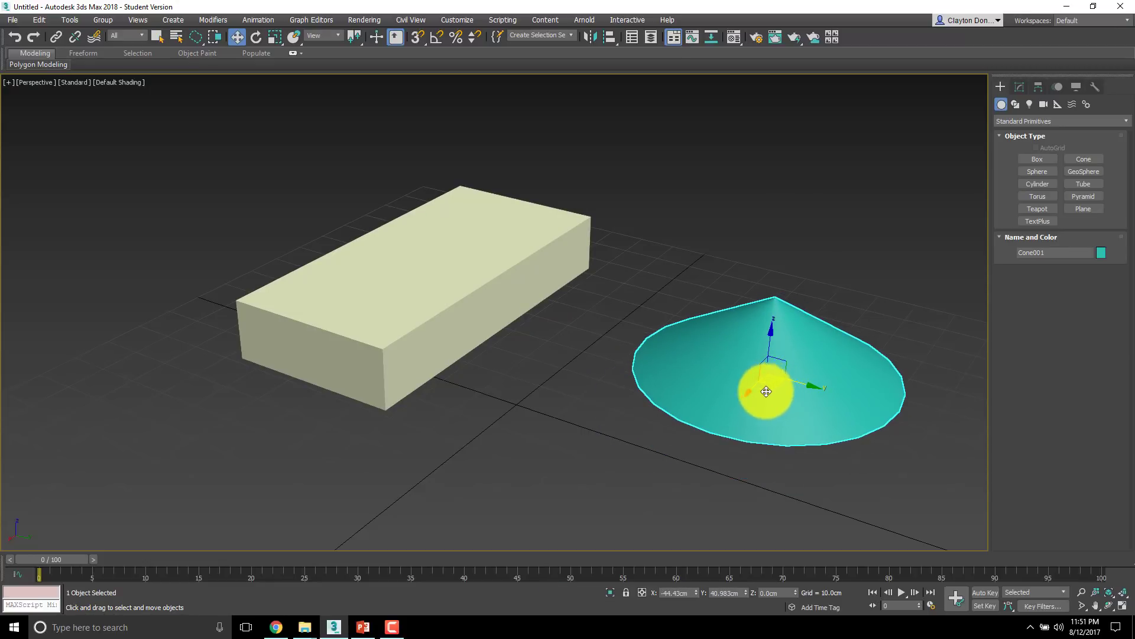
left_click_drag(777, 387, 748, 401)
mouse_move(747, 400)
middle_mouse_down("alt")
mouse_move(750, 423)
mouse_move(735, 408)
middle_mouse_up("alt")
left_click_drag(726, 388, 588, 417)
middle_click_drag(589, 417, 740, 431, "alt")
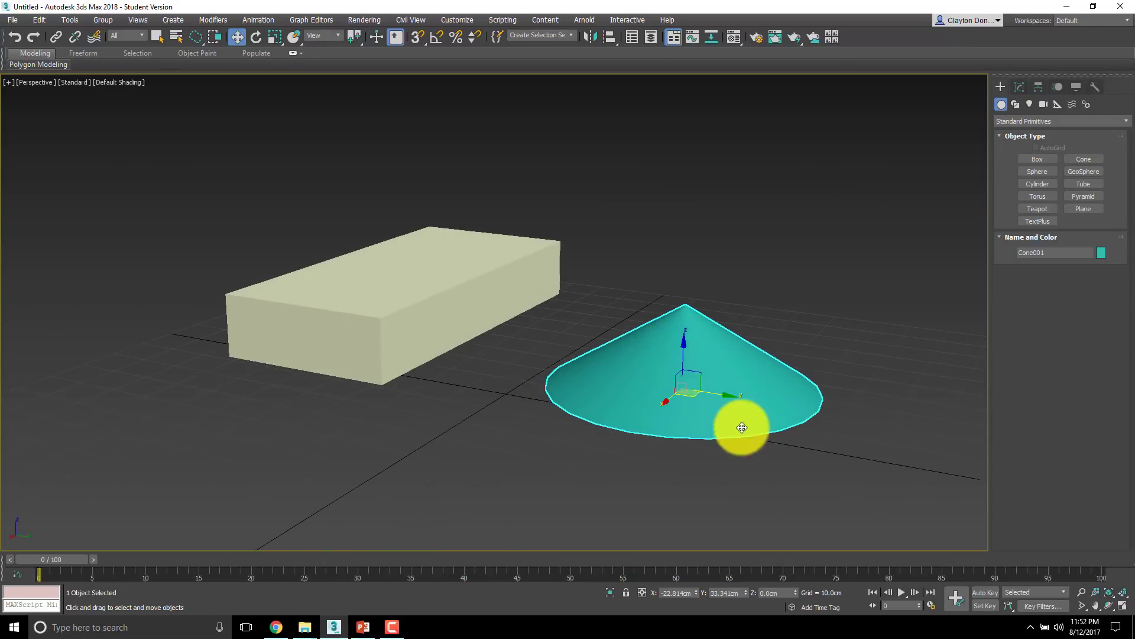
left_click_drag(686, 401, 795, 351)
middle_click_drag(787, 340, 702, 370, "alt")
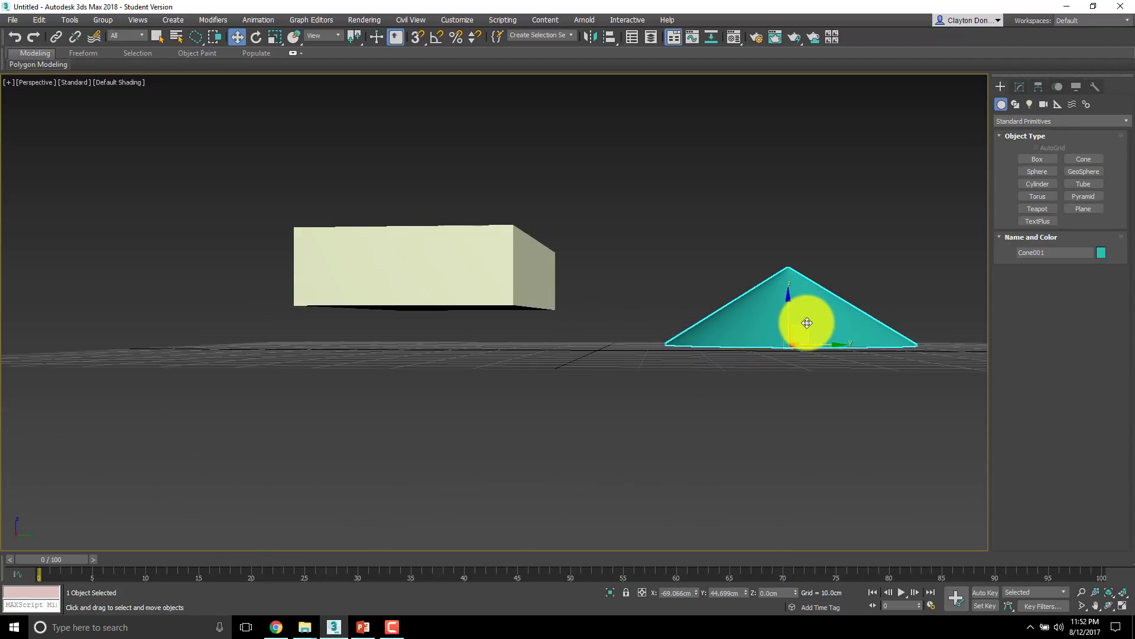
Move the cone over the far end of the box and back off it, ending at about X -20, Y 44, Z 16 cm
left_click_drag(813, 317, 515, 261)
middle_click_drag(515, 260, 540, 278, "alt")
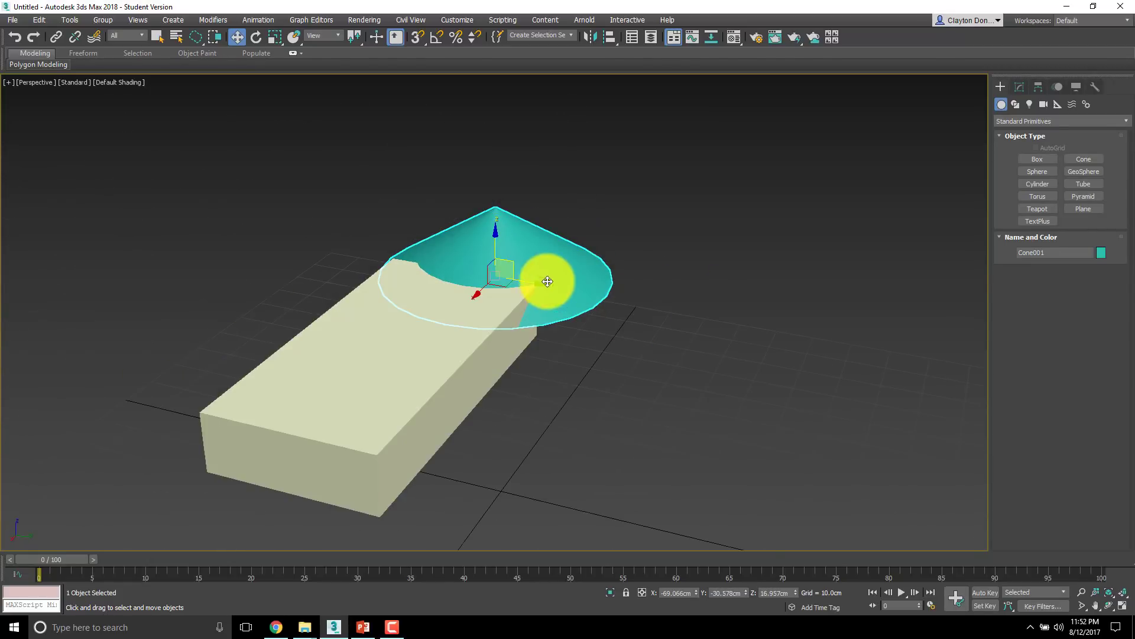
left_click_drag(502, 256, 733, 320)
middle_click_drag(740, 375, 731, 333, "alt")
left_click_drag(724, 306, 473, 385)
mouse_move(474, 385)
middle_mouse_down("alt")
mouse_move(509, 418)
mouse_move(471, 387)
middle_mouse_up("alt")
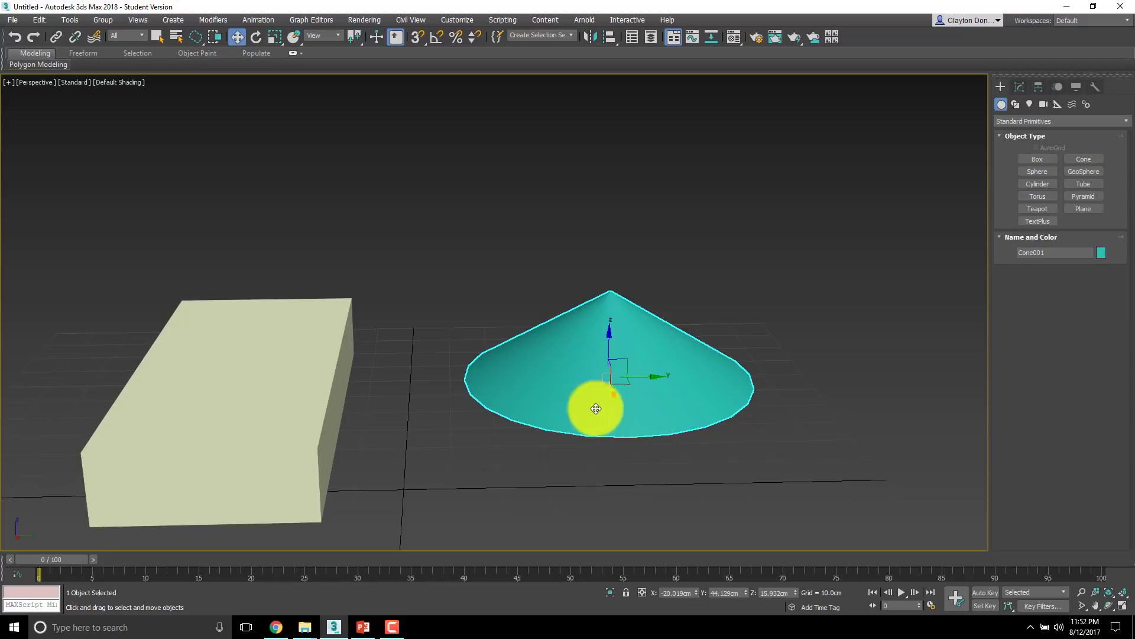
Rotate the cone back and forth about its Z axis with Select and Rotate, ending at about 1.1 degrees
left_click(255, 39)
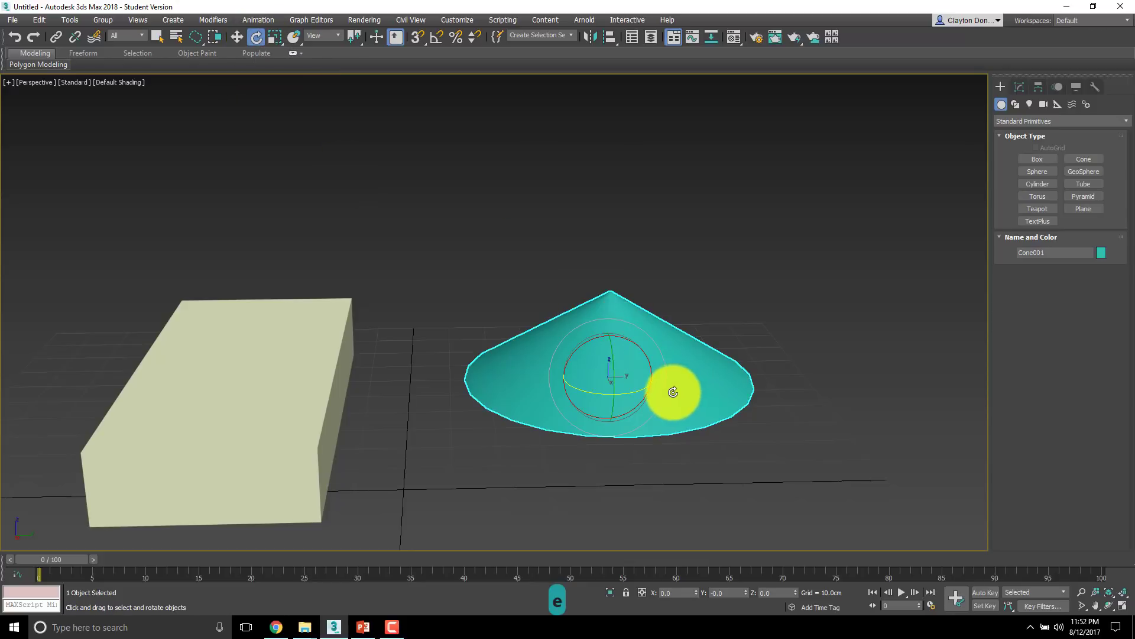
scroll(662, 394, "up", 8)
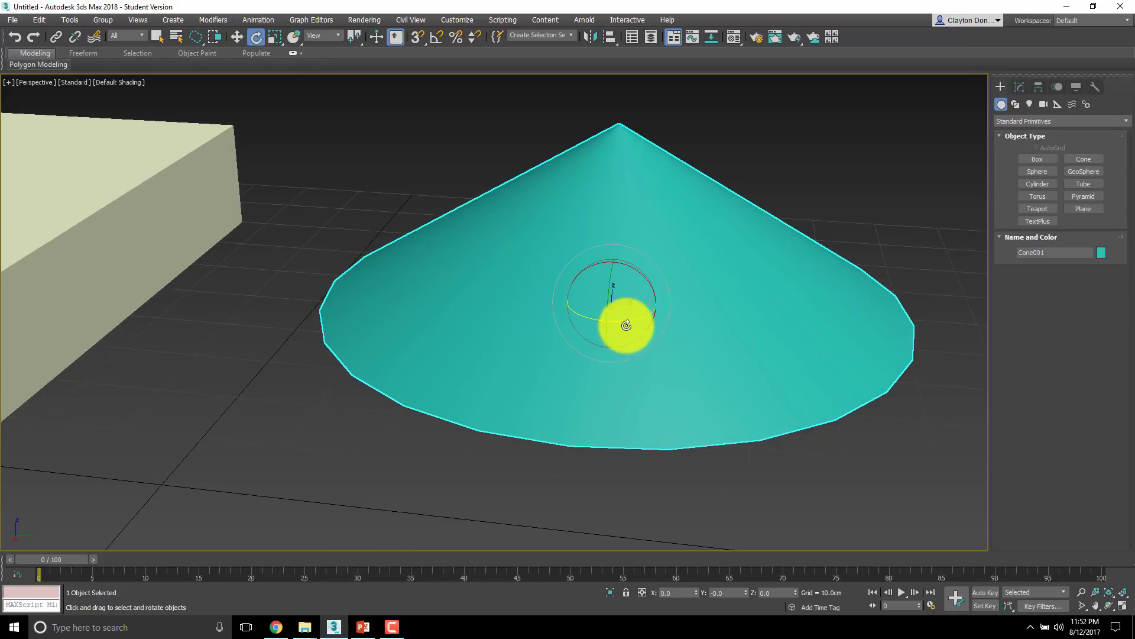
left_click_drag(637, 321, 562, 302)
left_click_drag(652, 307, 696, 305)
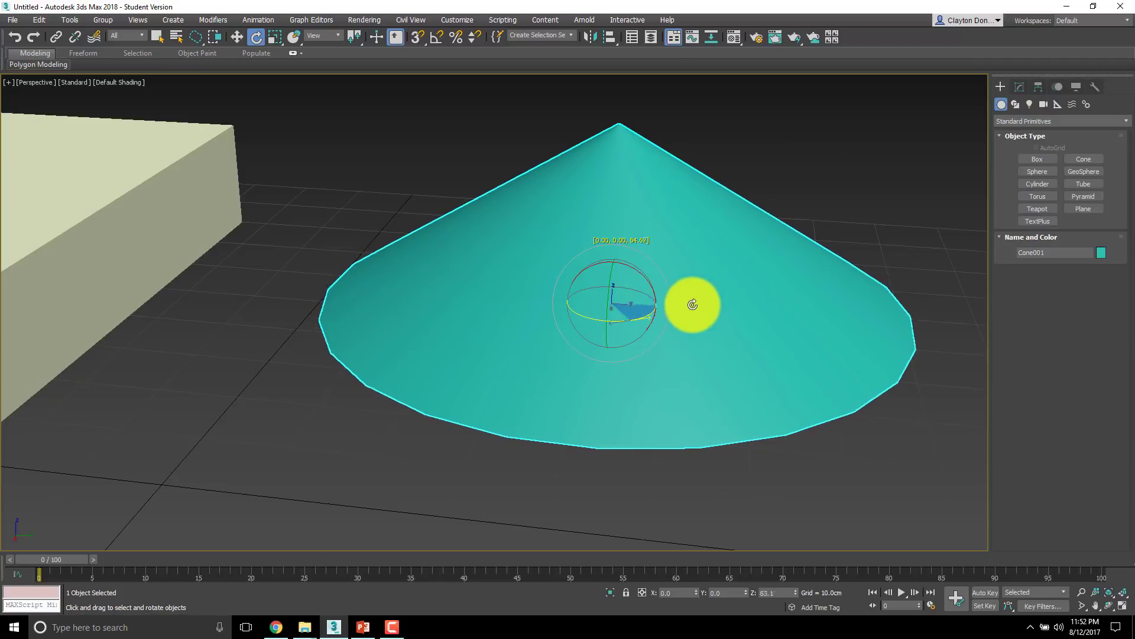
left_click_drag(592, 307, 435, 313)
left_click_drag(733, 302, 602, 390)
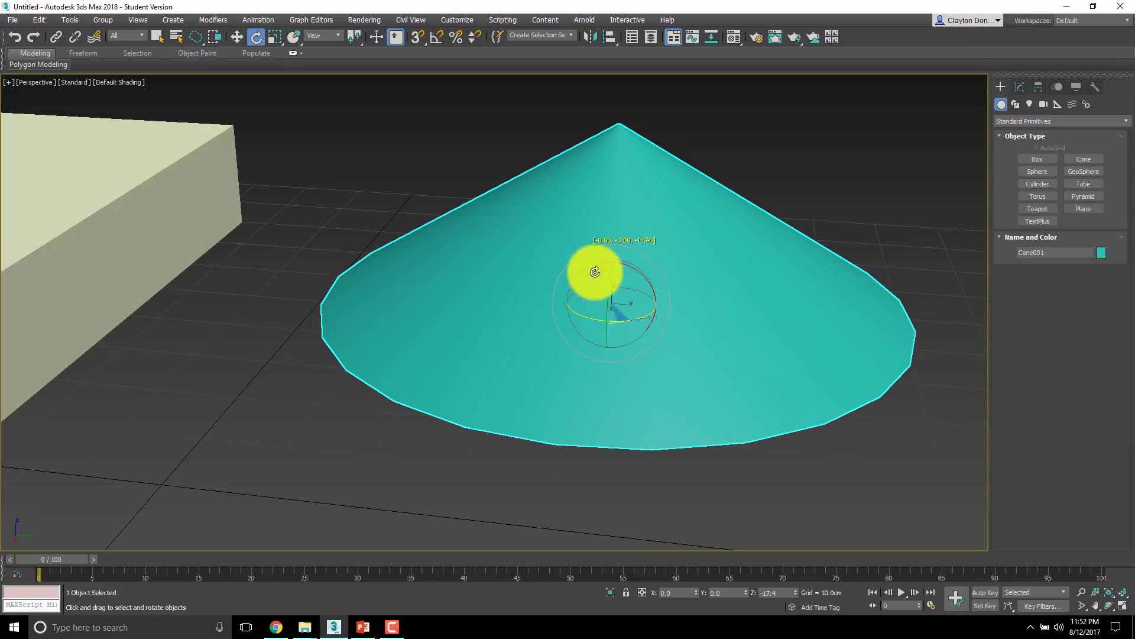
mouse_move(587, 291)
left_mouse_down()
mouse_move(601, 325)
mouse_move(562, 330)
mouse_move(549, 359)
mouse_move(621, 390)
mouse_move(711, 352)
mouse_move(692, 266)
mouse_move(542, 219)
mouse_move(603, 344)
mouse_move(593, 373)
mouse_move(570, 326)
mouse_move(593, 322)
mouse_move(580, 337)
mouse_move(647, 325)
mouse_move(609, 284)
mouse_move(556, 294)
mouse_move(596, 303)
left_mouse_up()
right_click(595, 302)
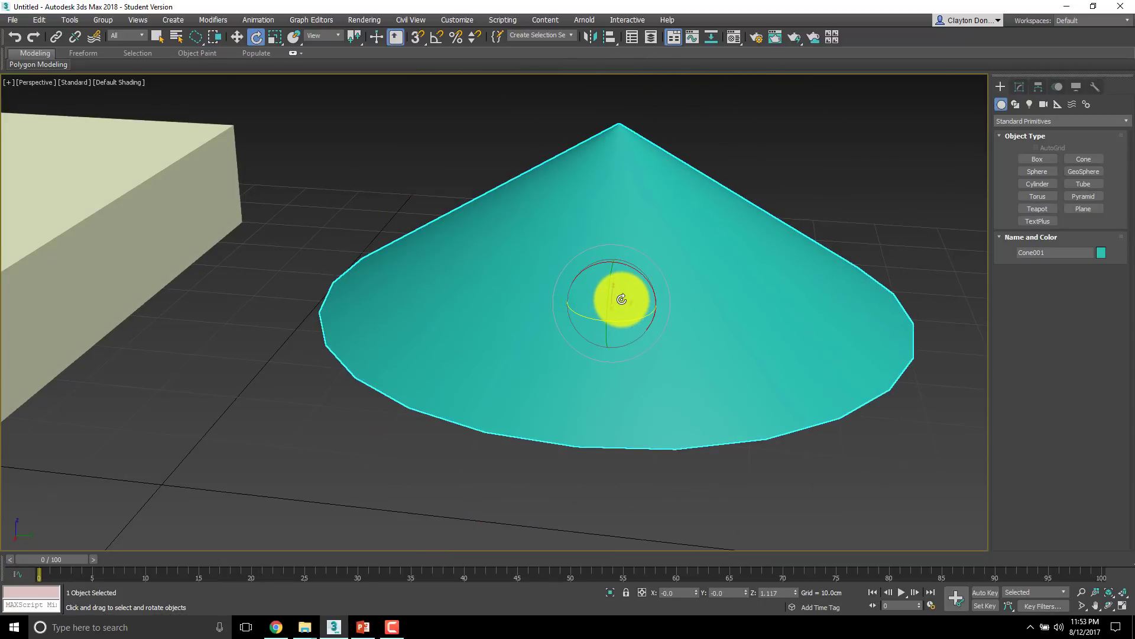
Try rotating the cone freely about all axes, and restore its upright orientation after each attempt
middle_click_drag(666, 304, 591, 306)
left_click_drag(606, 294, 556, 320)
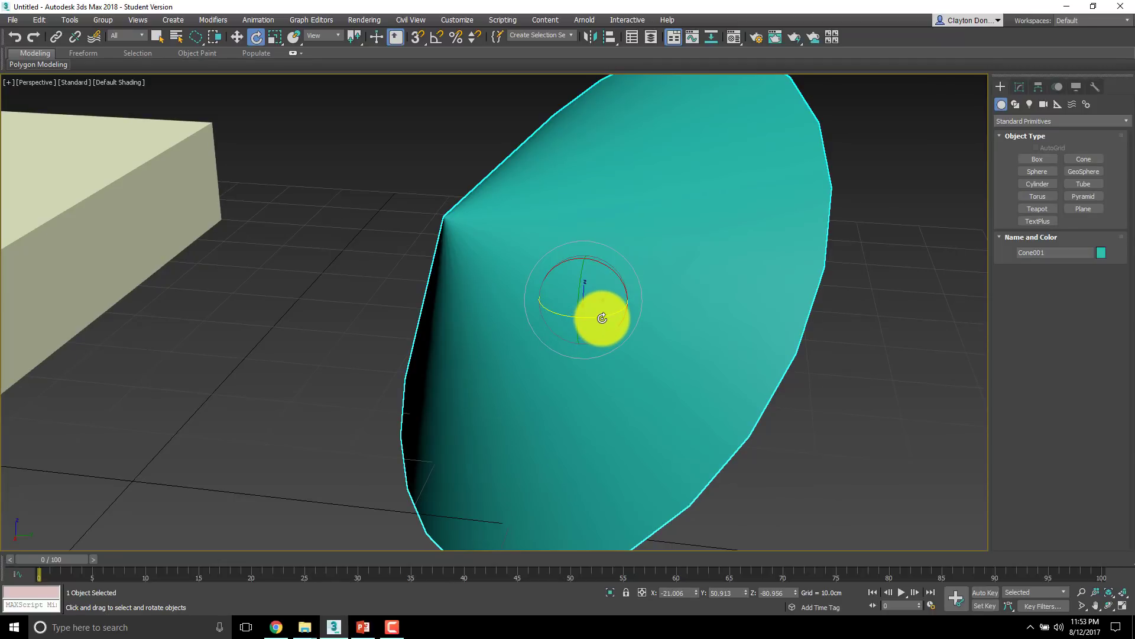
key("ctrl+z")
left_click_drag(601, 294, 573, 348)
right_click(574, 348)
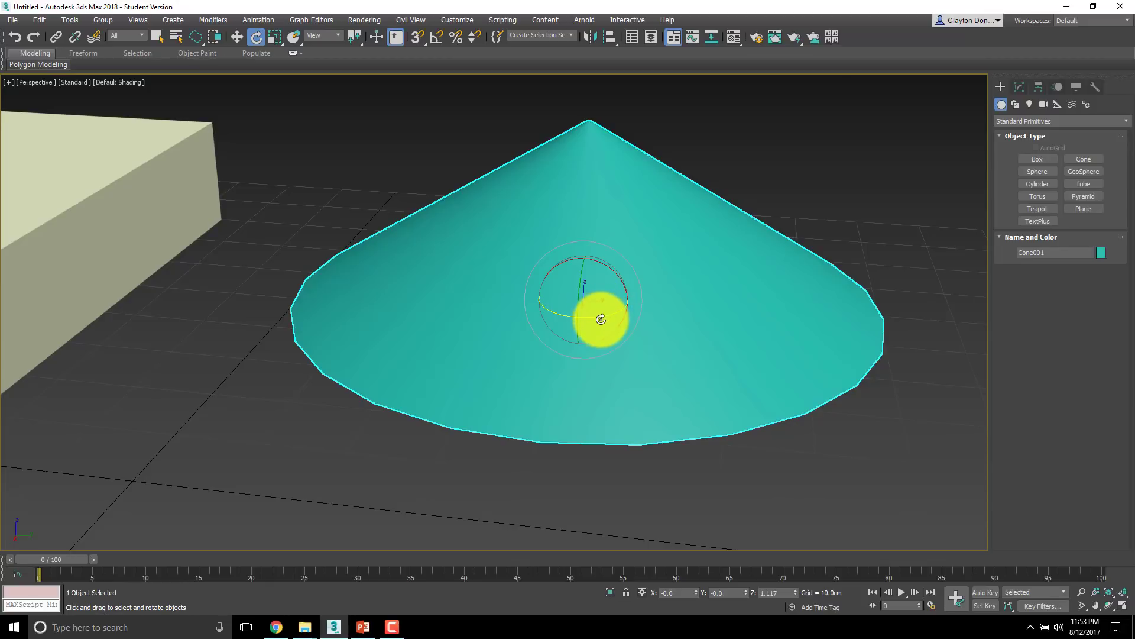
Scale the cone uniformly with the Scale tool, ending at about 86 percent
key("r")
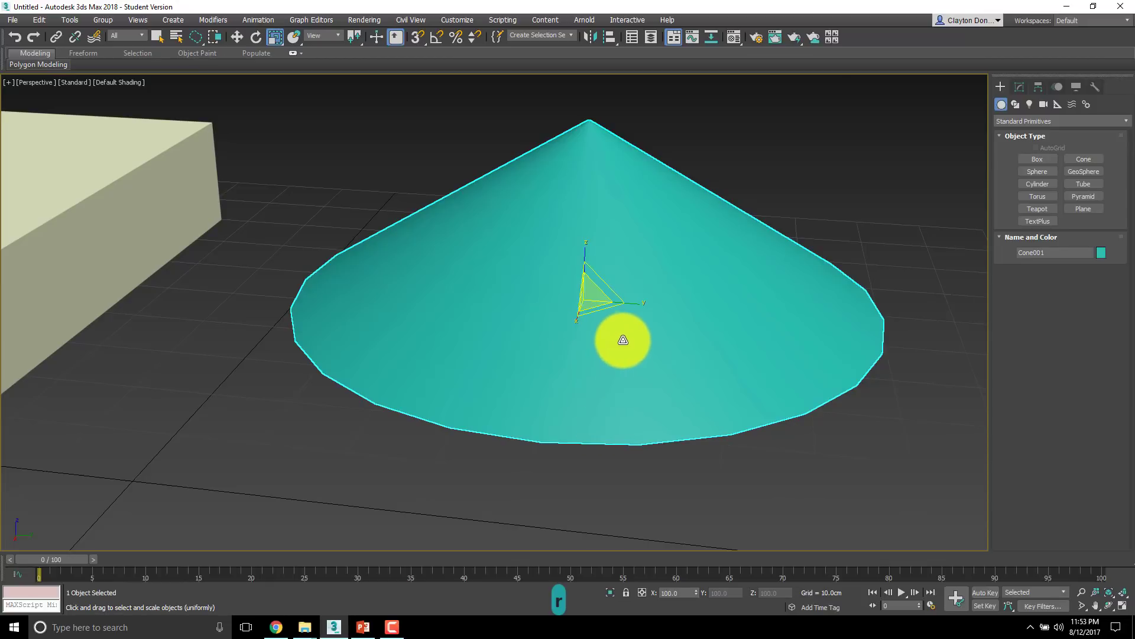
left_click_drag(591, 302, 697, 335)
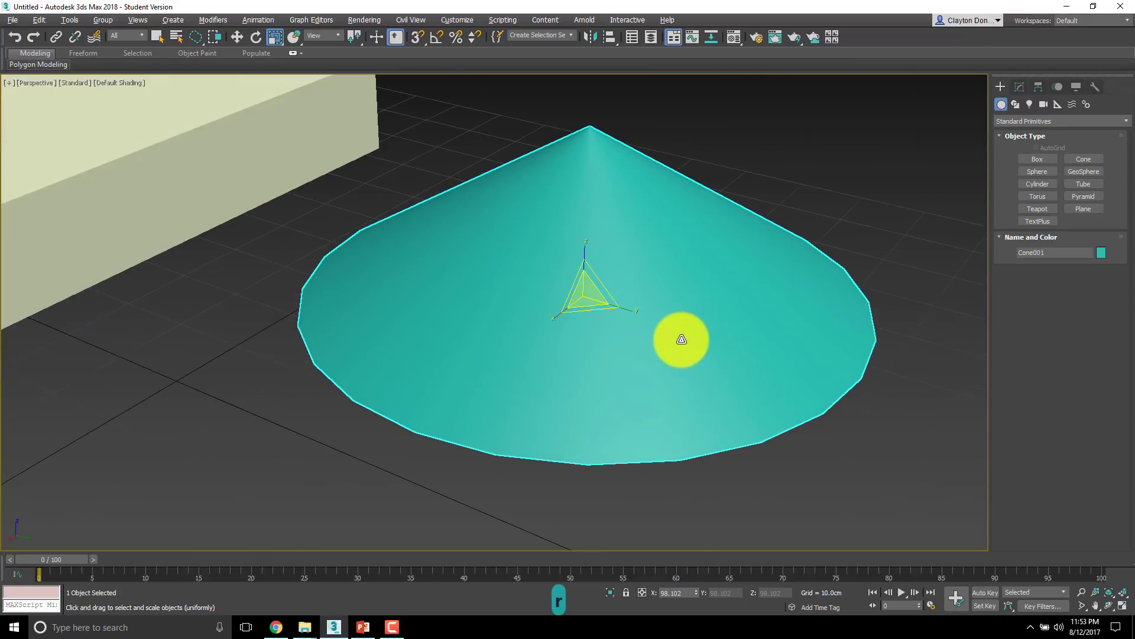
left_click_drag(600, 312, 526, 319)
Stretch the cone along its Z axis to about 397 percent
middle_click_drag(526, 319, 545, 333, "alt")
left_click_drag(550, 279, 544, 176)
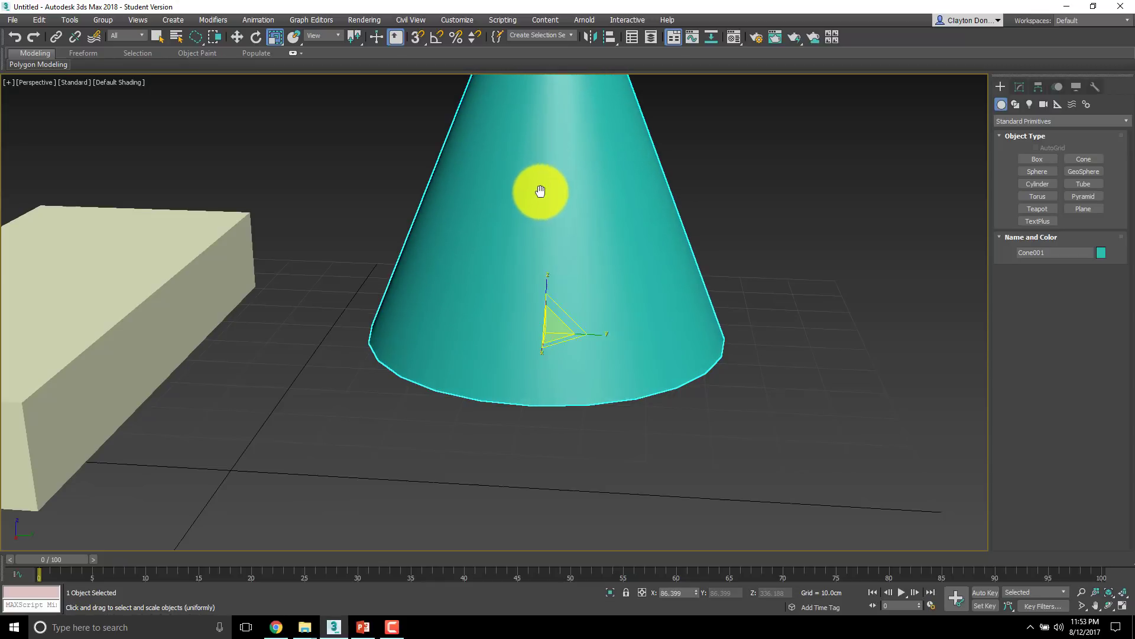
scroll(544, 176, "down", 5)
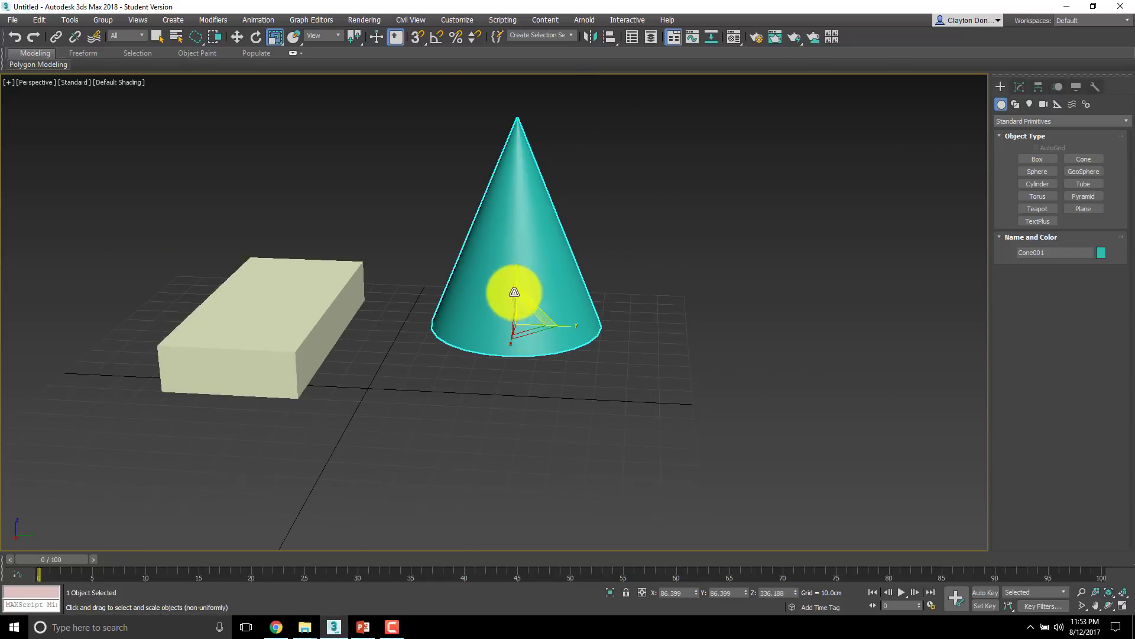
mouse_move(516, 275)
left_mouse_down()
mouse_move(517, 299)
mouse_move(517, 266)
mouse_move(527, 291)
left_mouse_up()
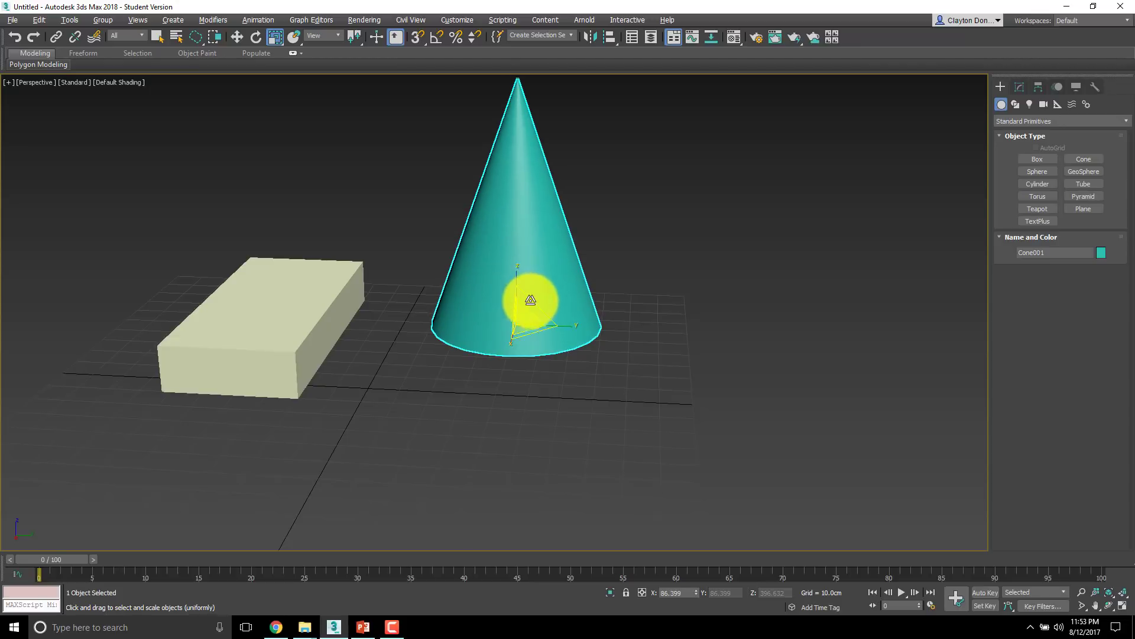
Shrink the cone in X and Y together to about 11.6 percent, making it a thin spike
middle_click_drag(526, 292, 512, 335, "alt")
left_click_drag(526, 313, 456, 76)
middle_click_drag(455, 76, 505, 388, "alt")
scroll(511, 325, "up", 5)
scroll(511, 325, "down", 5)
scroll(446, 450, "down", 3)
scroll(506, 389, "up", 5)
scroll(503, 366, "down", 5)
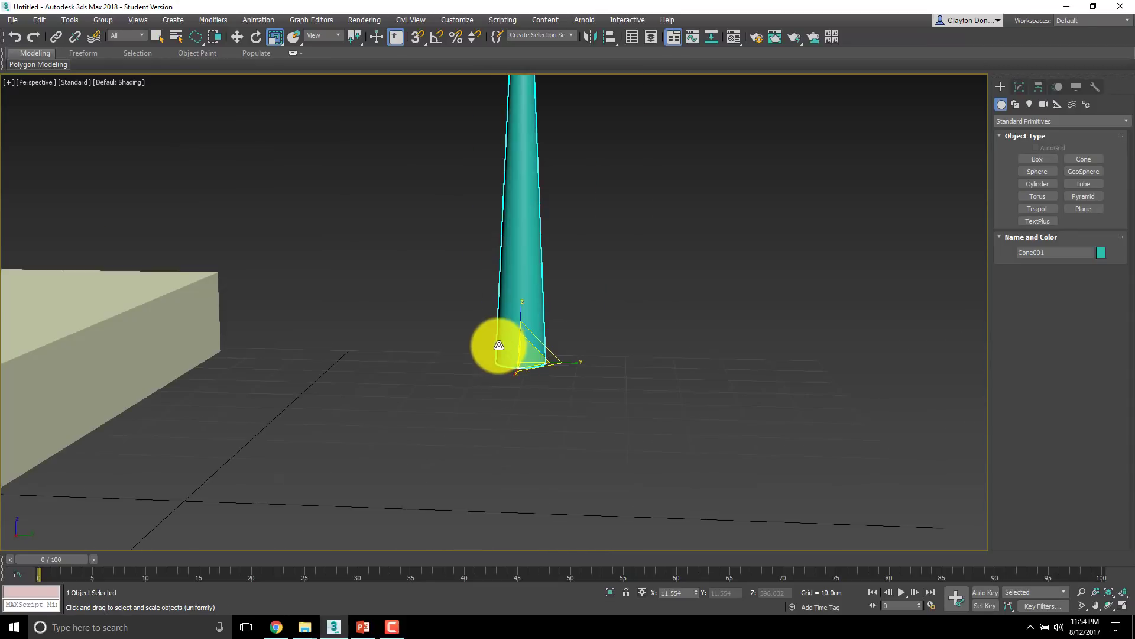
middle_click_drag(469, 347, 624, 398, "alt")
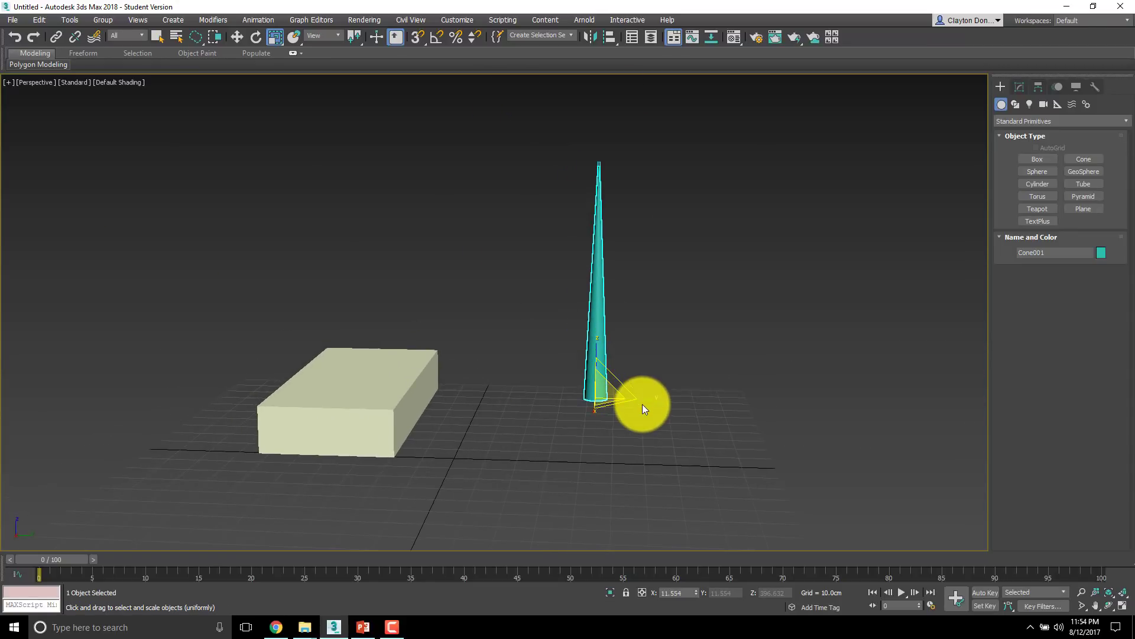
Move the thin cone onto the box, to about X -20 cm, Y -36 cm, Z 16 cm
key("w")
left_click_drag(646, 398, 402, 382)
mouse_move(402, 382)
middle_mouse_down("alt")
mouse_move(464, 393)
mouse_move(413, 431)
mouse_move(418, 392)
mouse_move(379, 383)
middle_mouse_up("alt")
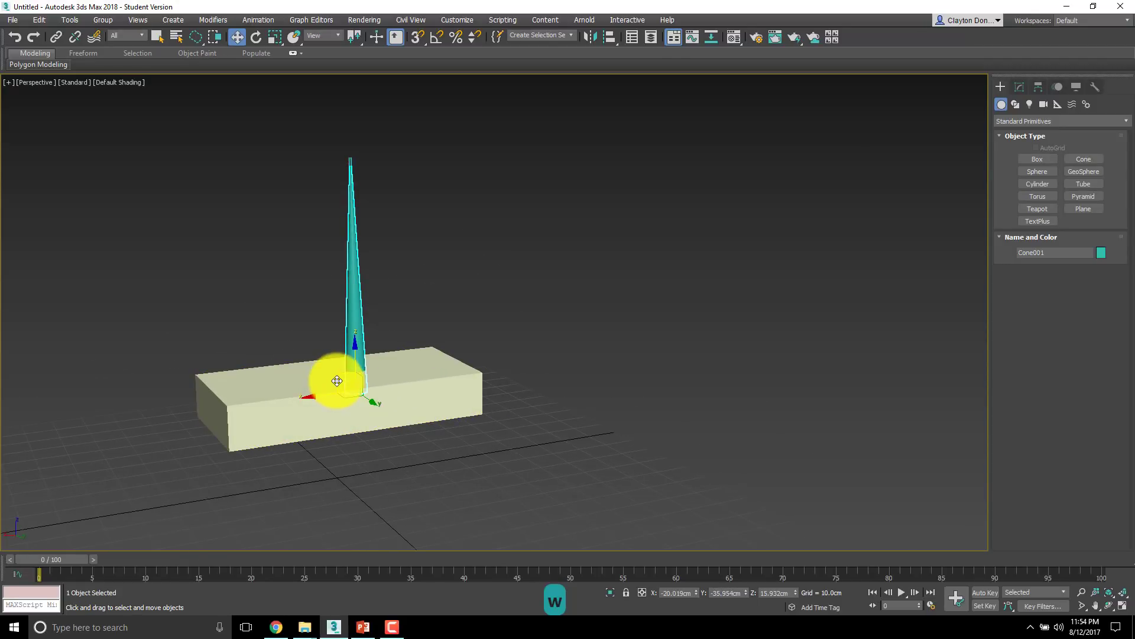
Rotate the cone about 19 degrees around the Y axis so it leans over the box
key("e")
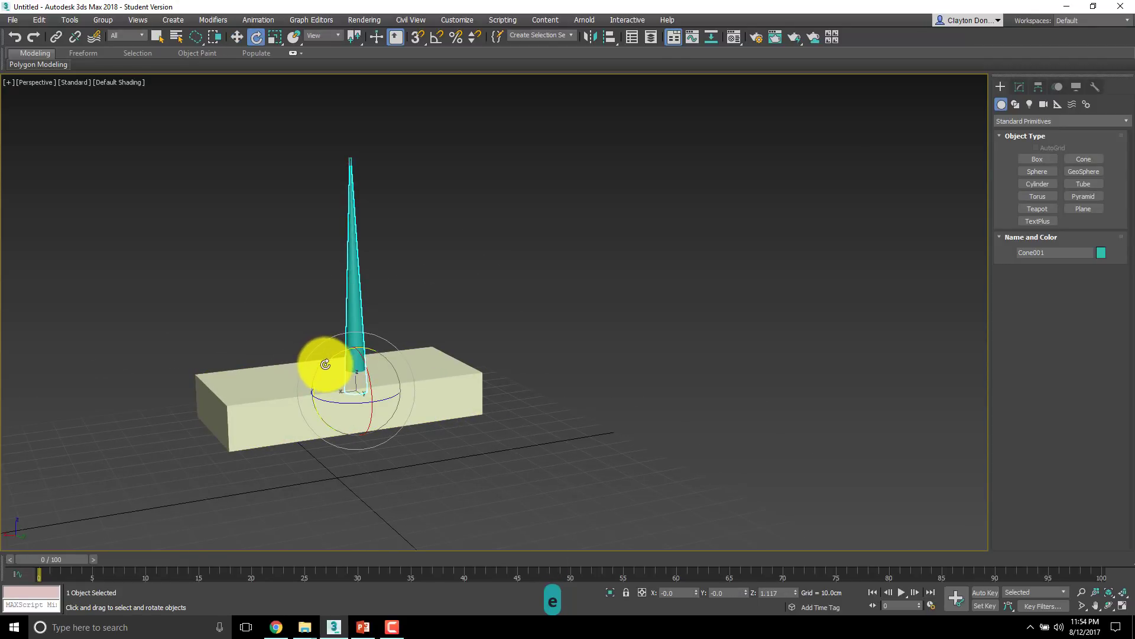
left_click_drag(326, 363, 310, 380)
middle_click_drag(400, 393, 345, 364, "alt")
middle_click_drag(328, 395, 543, 360, "alt")
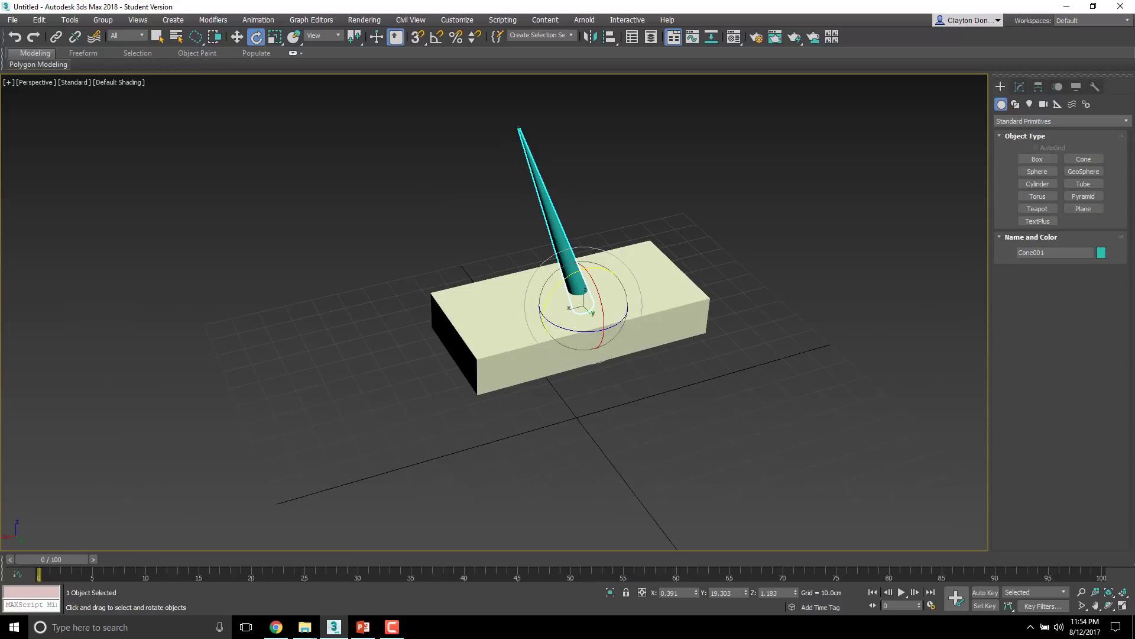
key("alt+Tab")
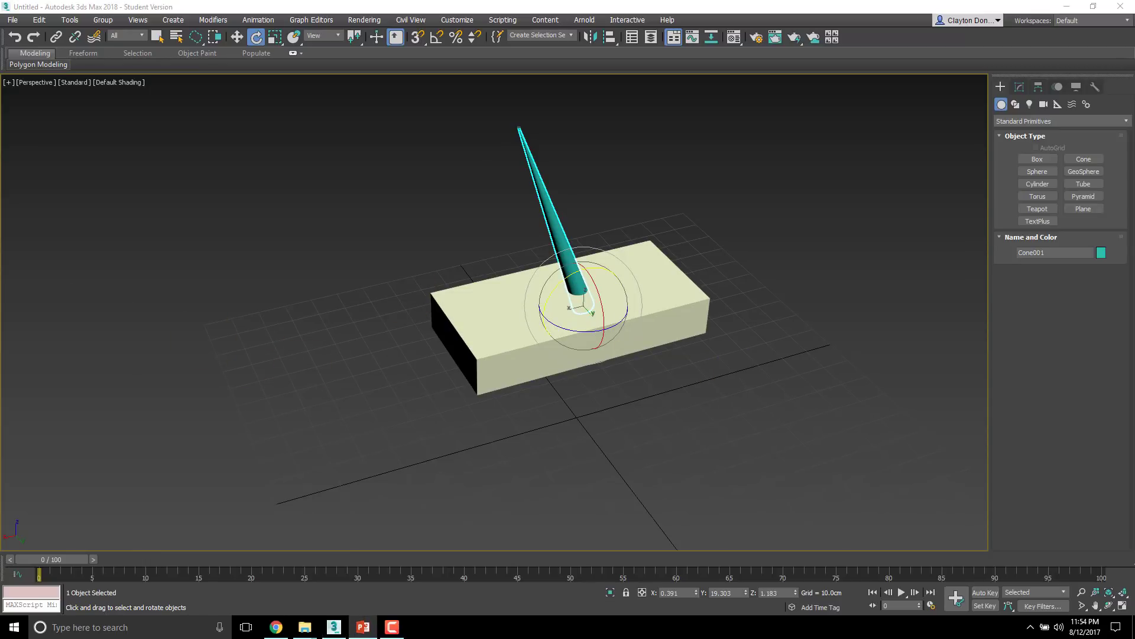
middle_click_drag(774, 523, 658, 386, "alt")
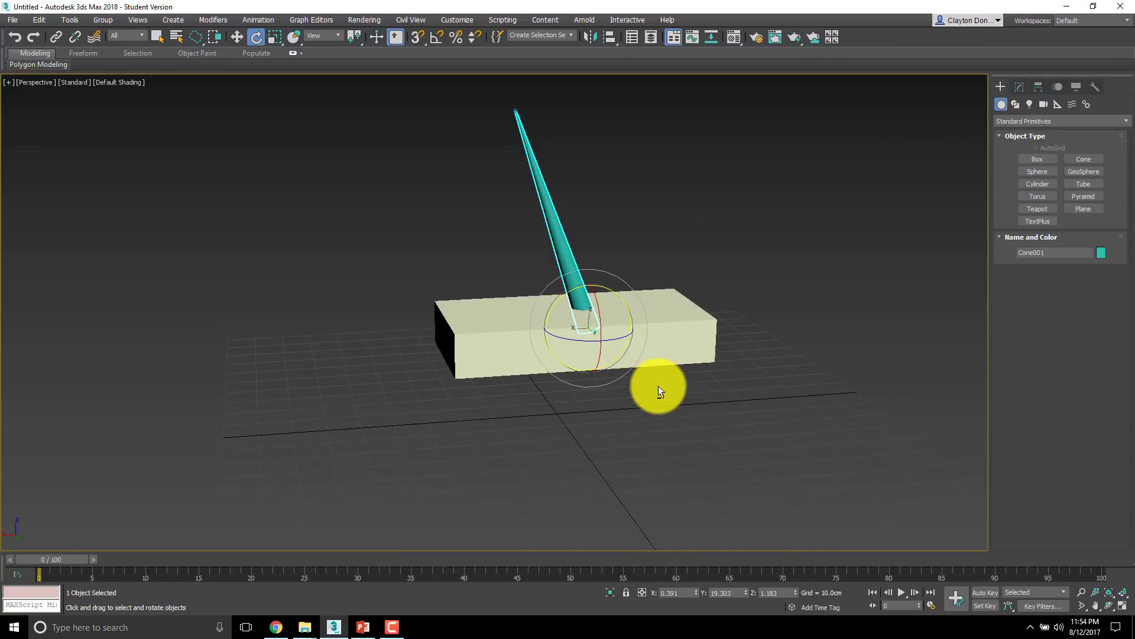
middle_click_drag(444, 325, 548, 349)
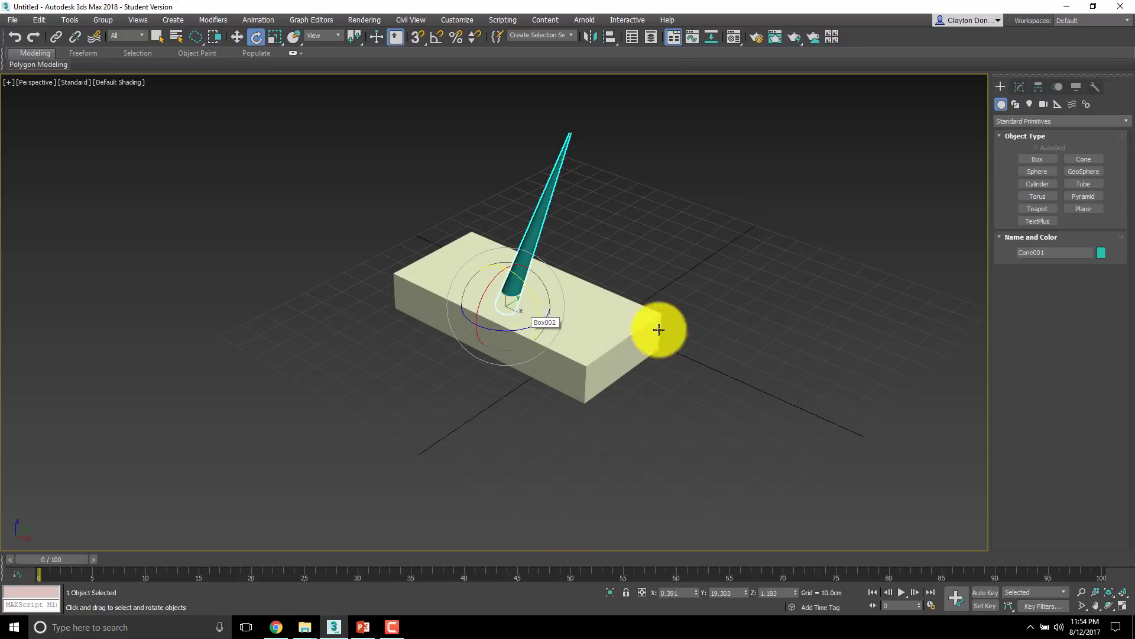
middle_click_drag(746, 357, 707, 349, "alt")
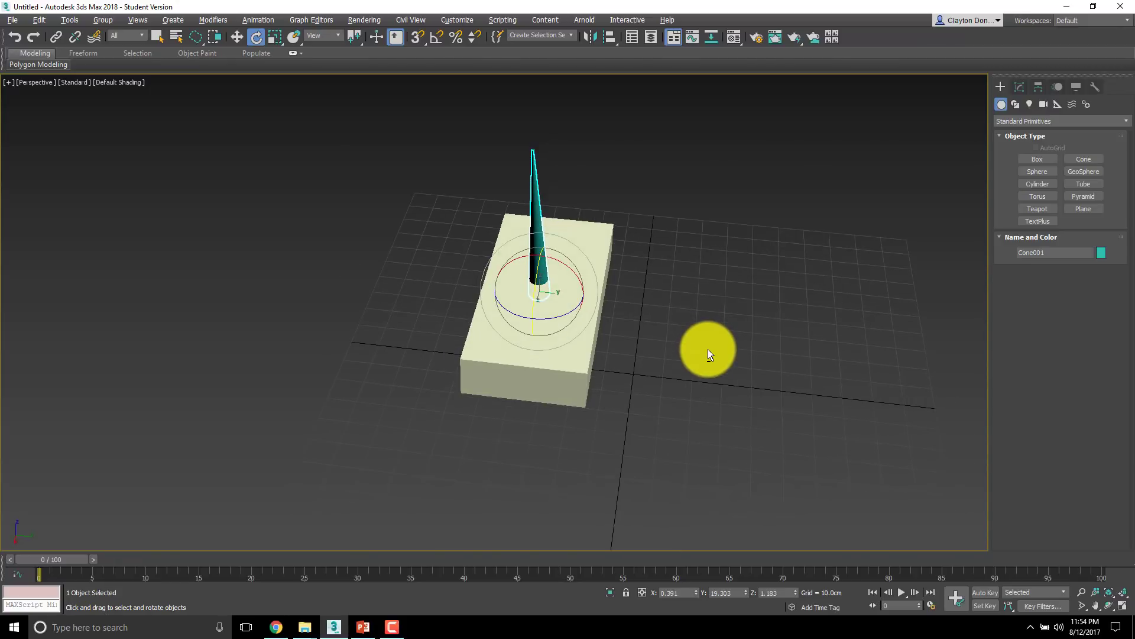